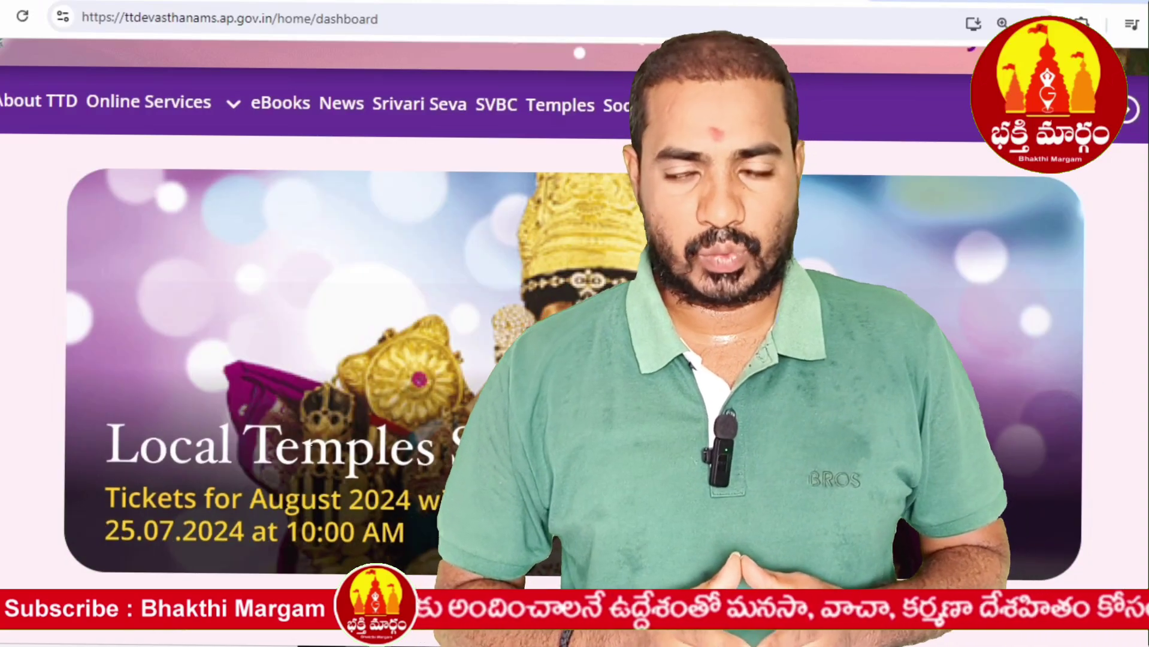
- Reset the TTD dashboard to normal zoom, then scroll down to Pilgrim Services and back up
key("ctrl+minus")
key("ctrl+minus")
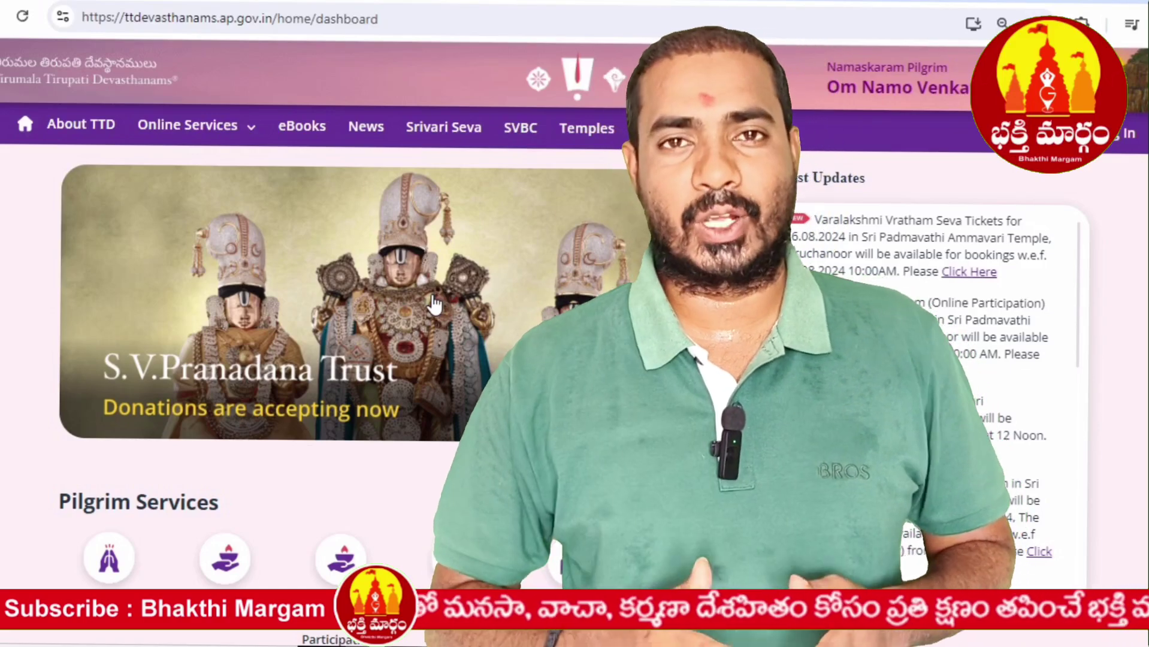
scroll(434, 305, "down", 1)
scroll(434, 304, "down", 3)
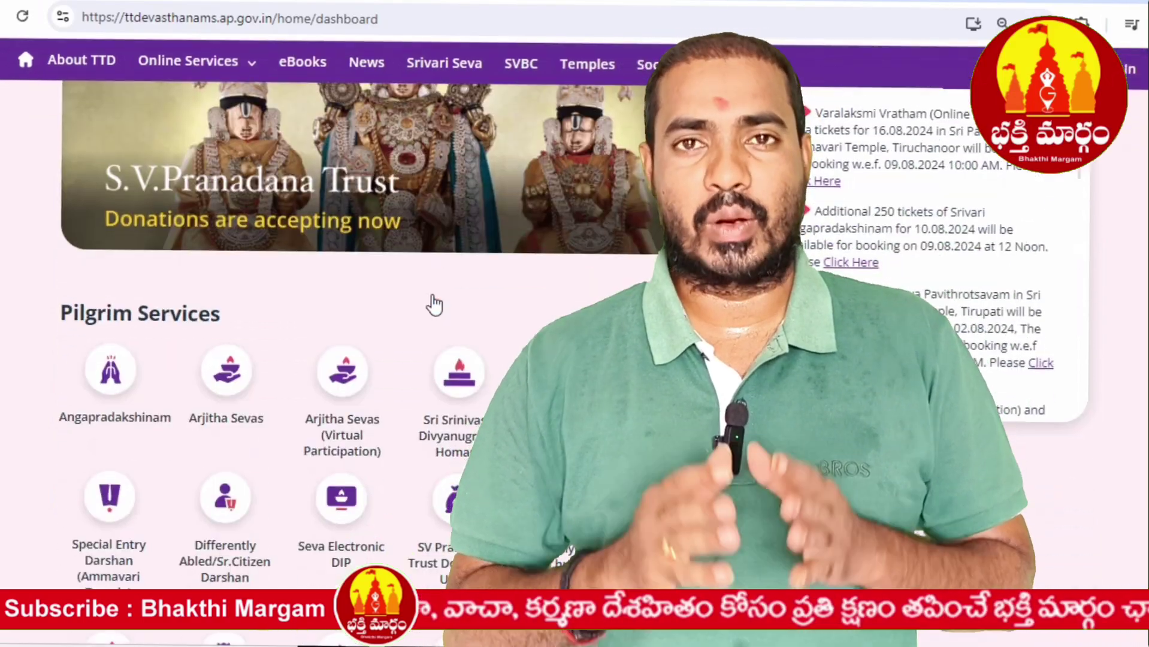
scroll(434, 304, "up", 3)
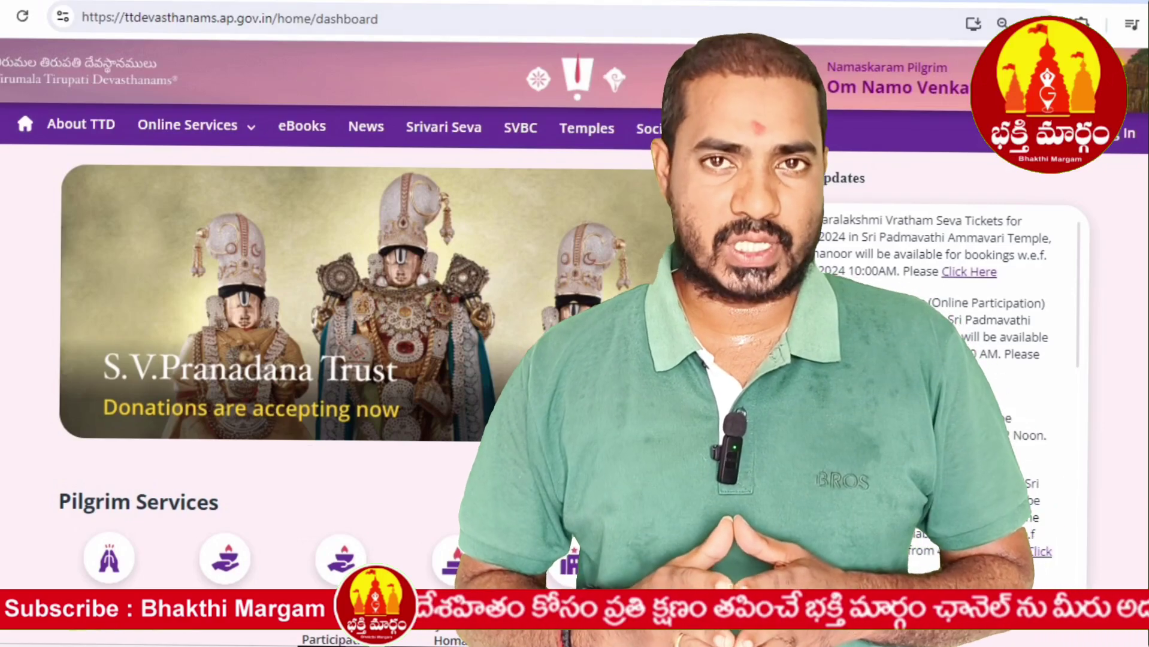
- In a new tab, rerun the earlier 'ttd news' Google search from recent suggestions
key("ctrl+t")
left_click(651, 18)
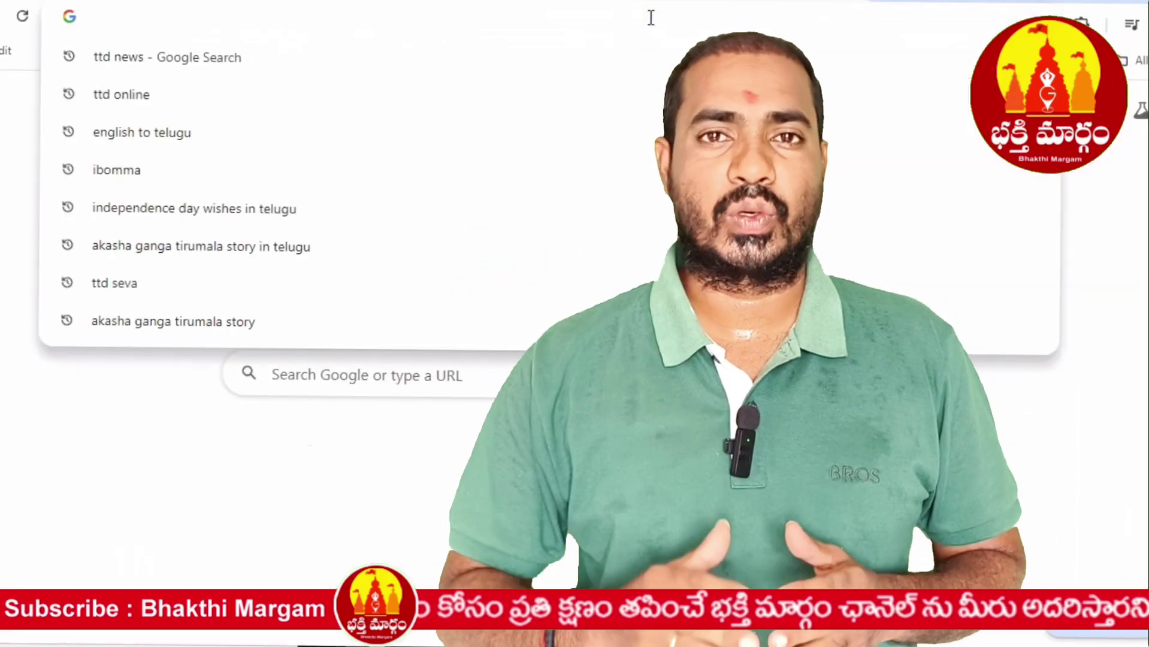
key("Down")
key("Down")
key("Down")
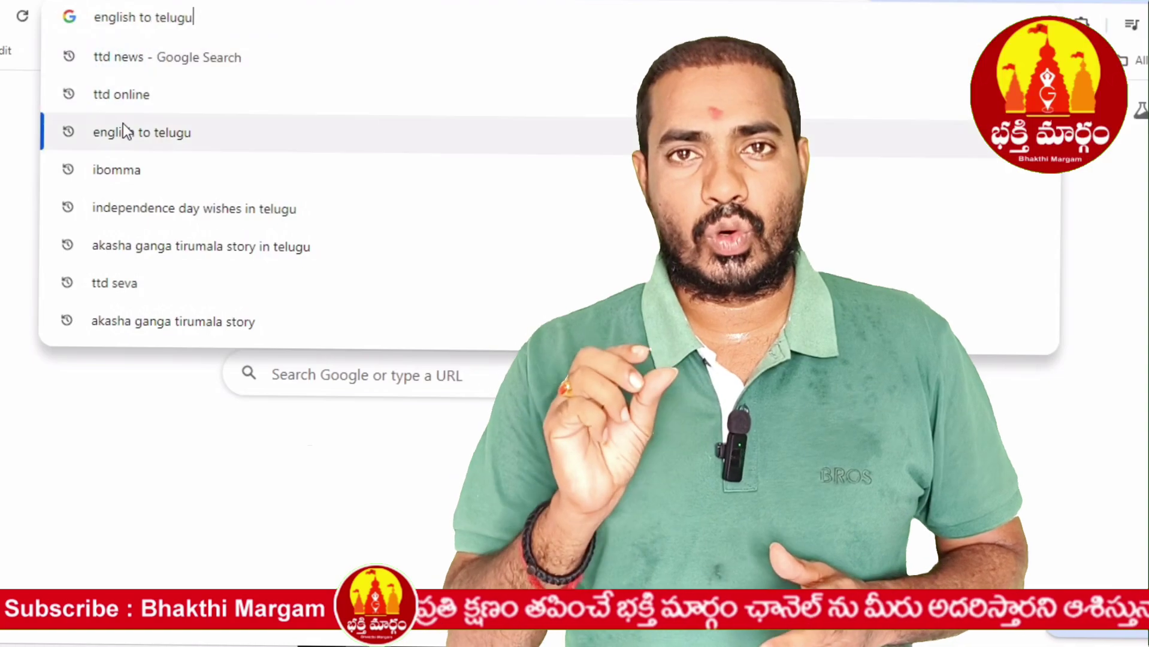
key("Up")
key("Up")
key("Return")
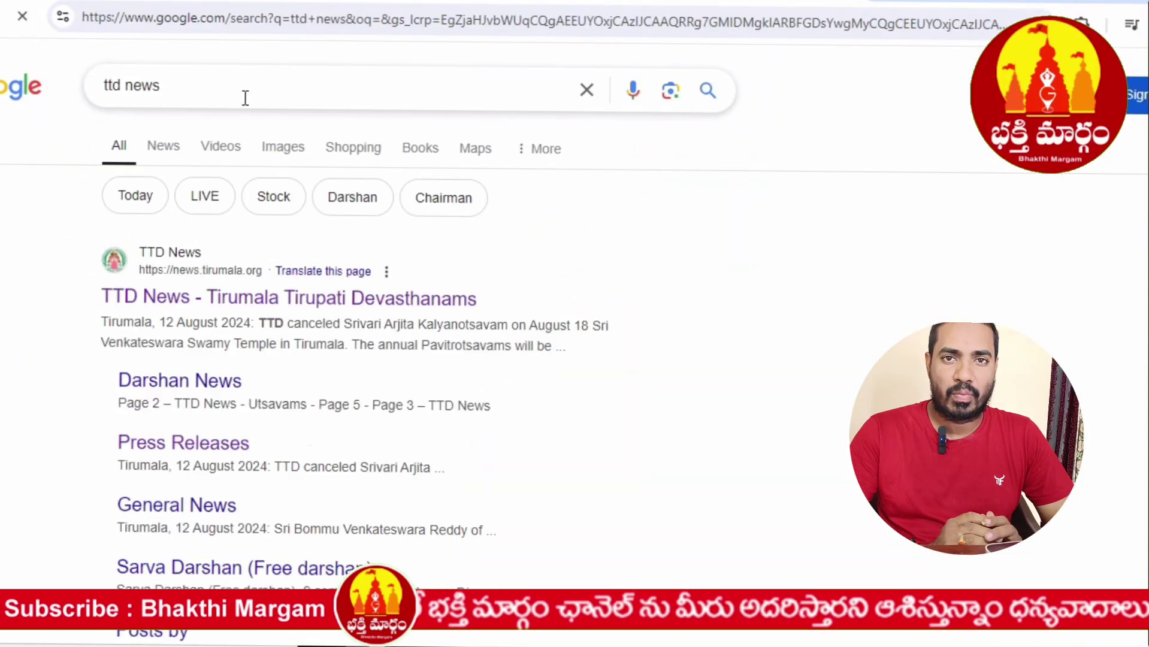
- Replace the query with 'ttde' and search the ttdevasthanams suggestion
left_click(244, 96)
key("ctrl+a")
left_click(586, 91)
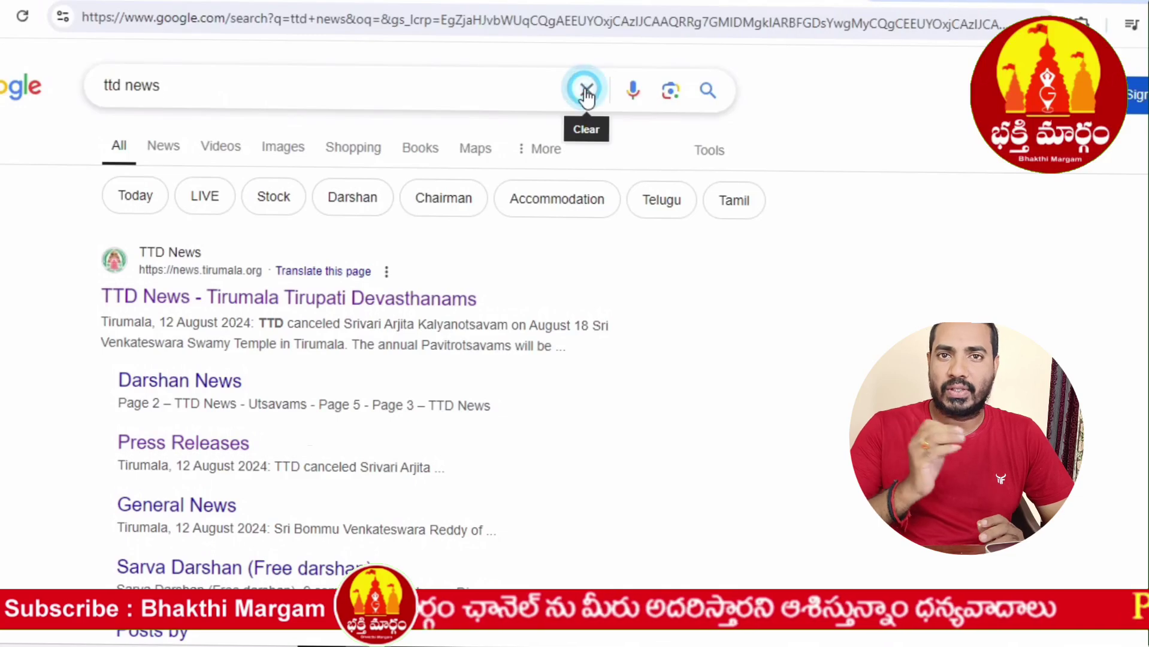
left_click(505, 89)
type("tt")
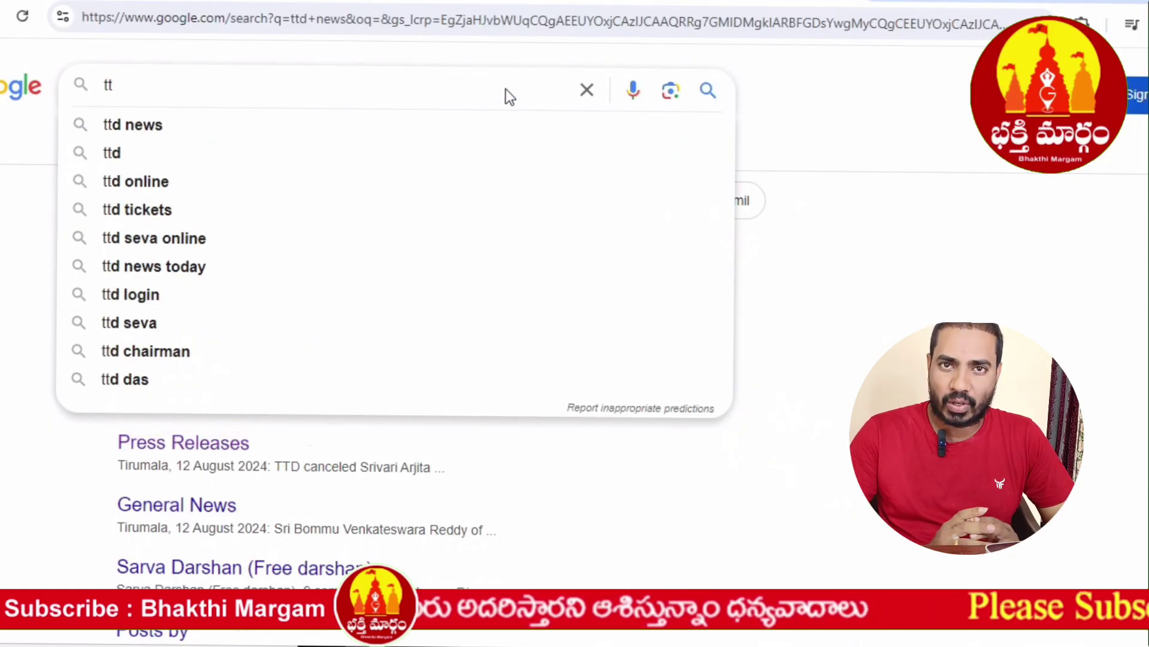
type("de")
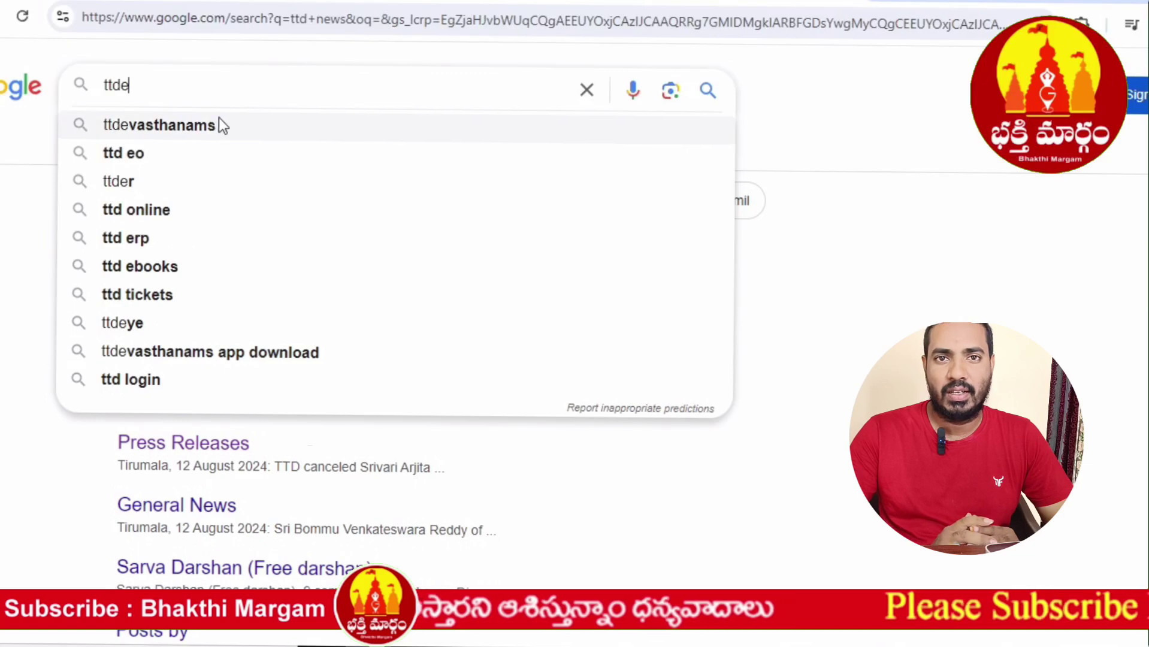
left_click(210, 124)
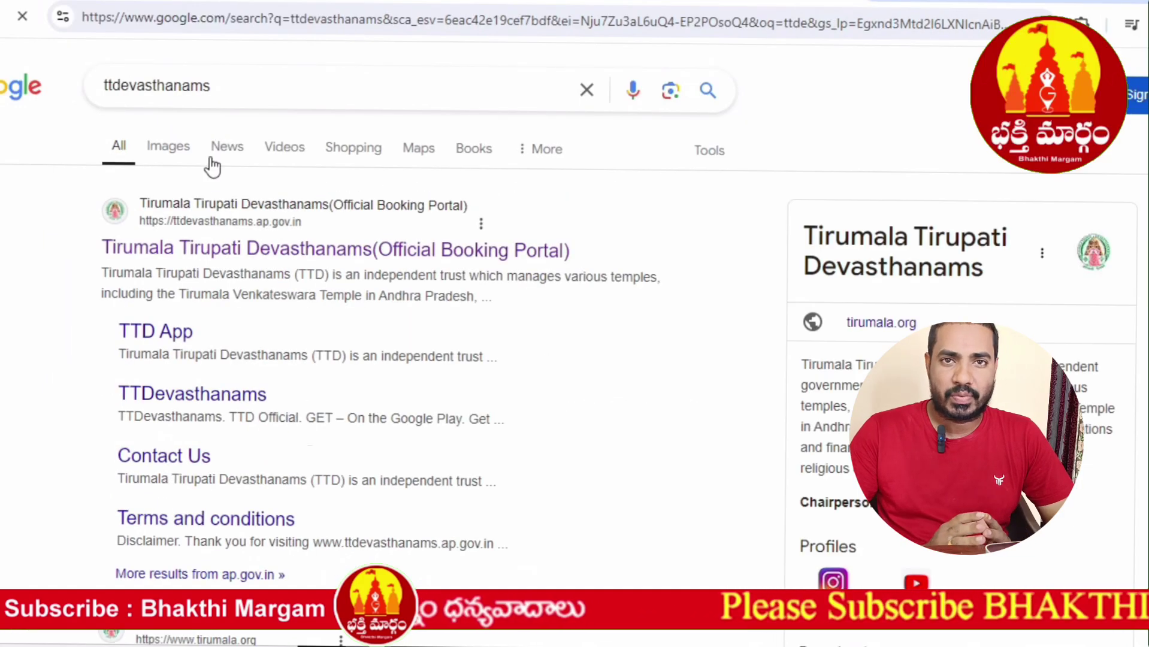
- Open the Tirumala Tirupati Devasthanams Official Booking Portal result and scroll through Pilgrim Services
left_click_drag(530, 194, 444, 254)
left_click(444, 254)
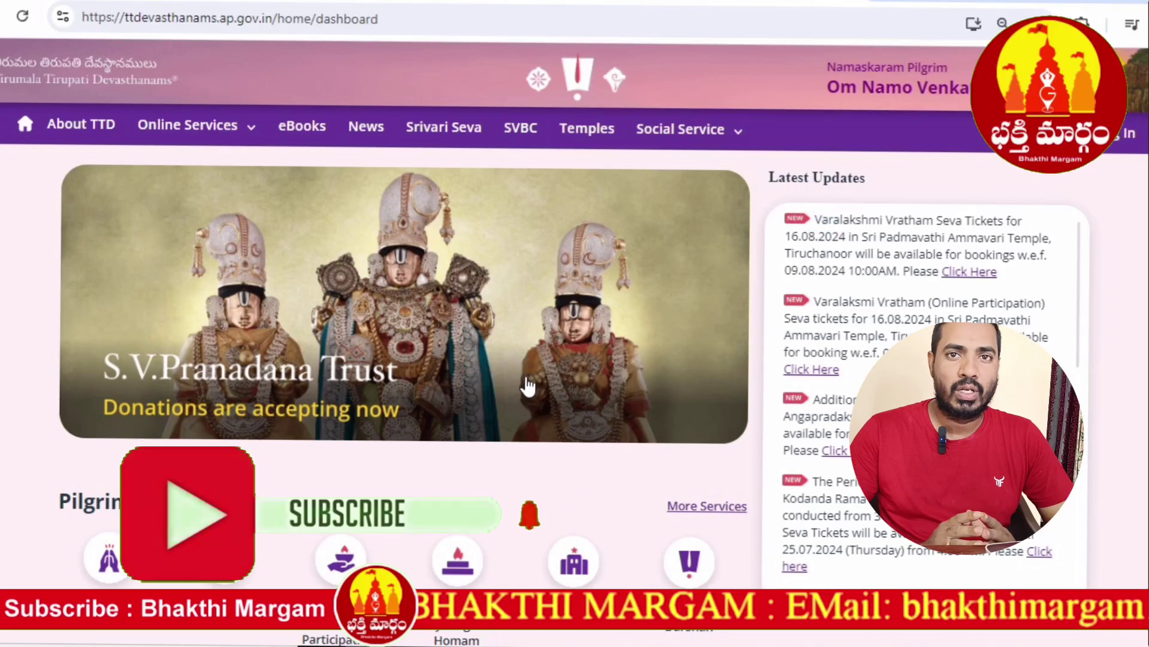
scroll(526, 383, "down", 3)
scroll(526, 381, "up", 3)
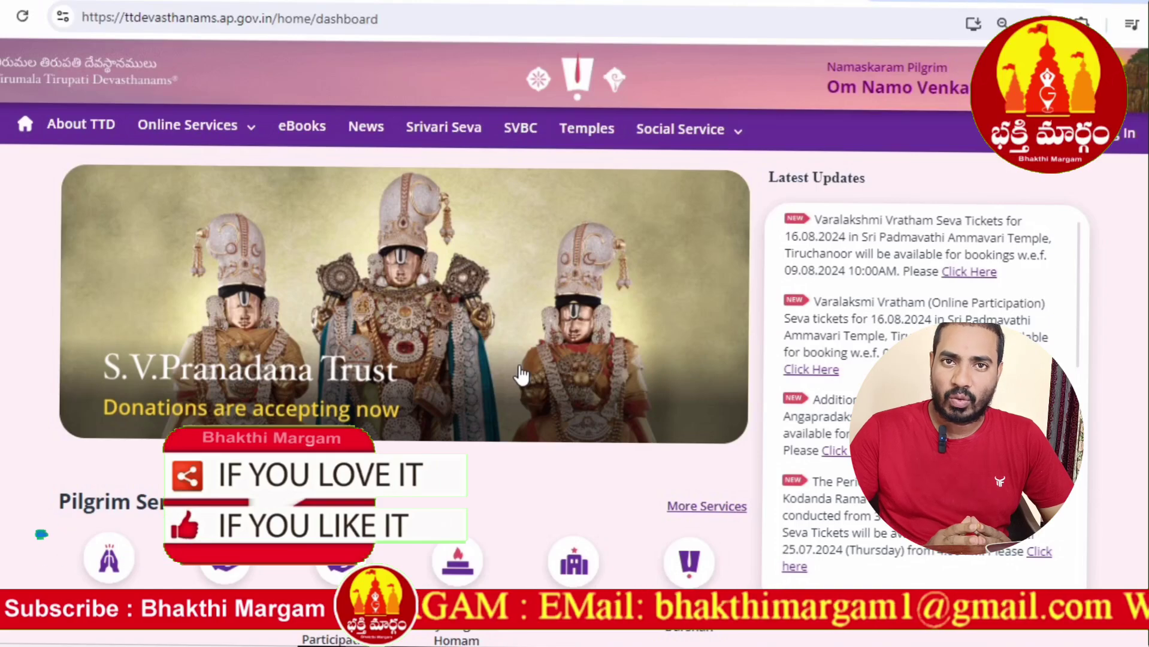
scroll(520, 375, "down", 5)
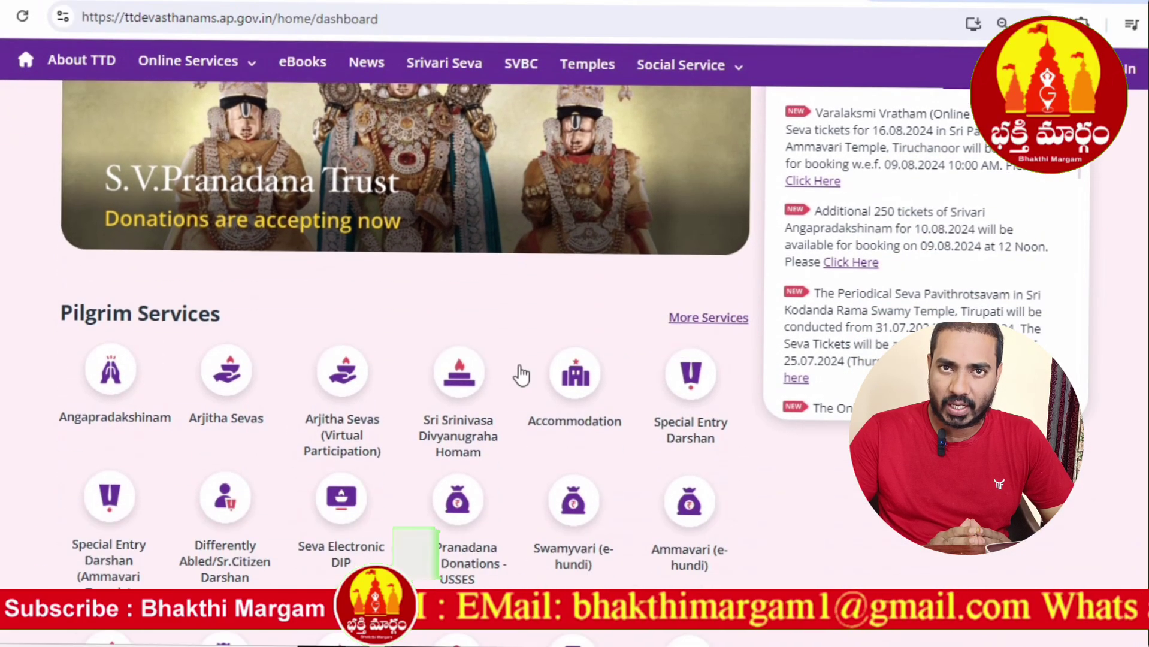
scroll(522, 373, "down", 2)
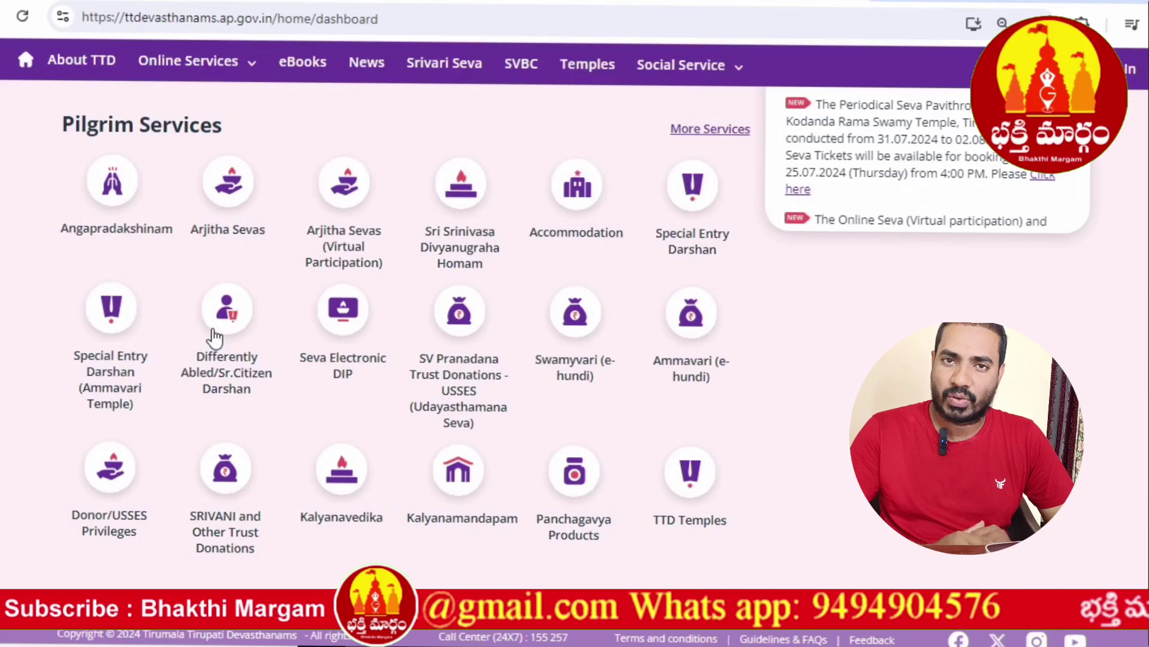
scroll(215, 339, "up", 2)
scroll(215, 338, "up", 5)
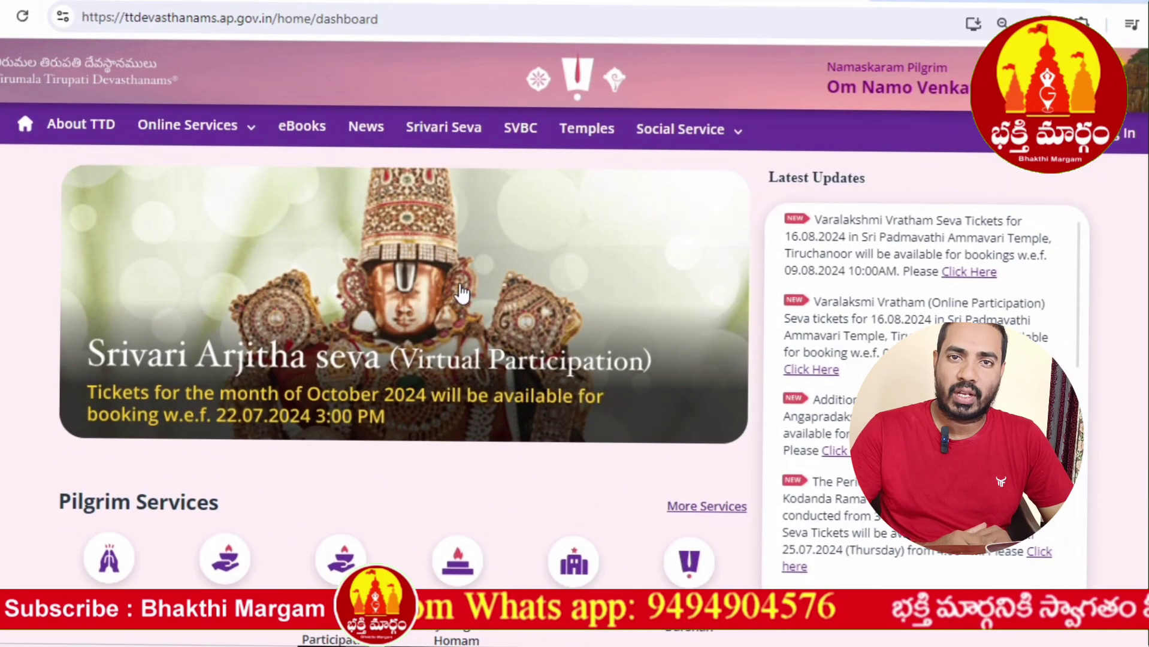
- Zoom the portal page to 175% and expand the Social Service dropdown
key("ctrl+plus")
key("ctrl+plus")
key("ctrl+plus")
key("ctrl+plus")
key("ctrl+plus")
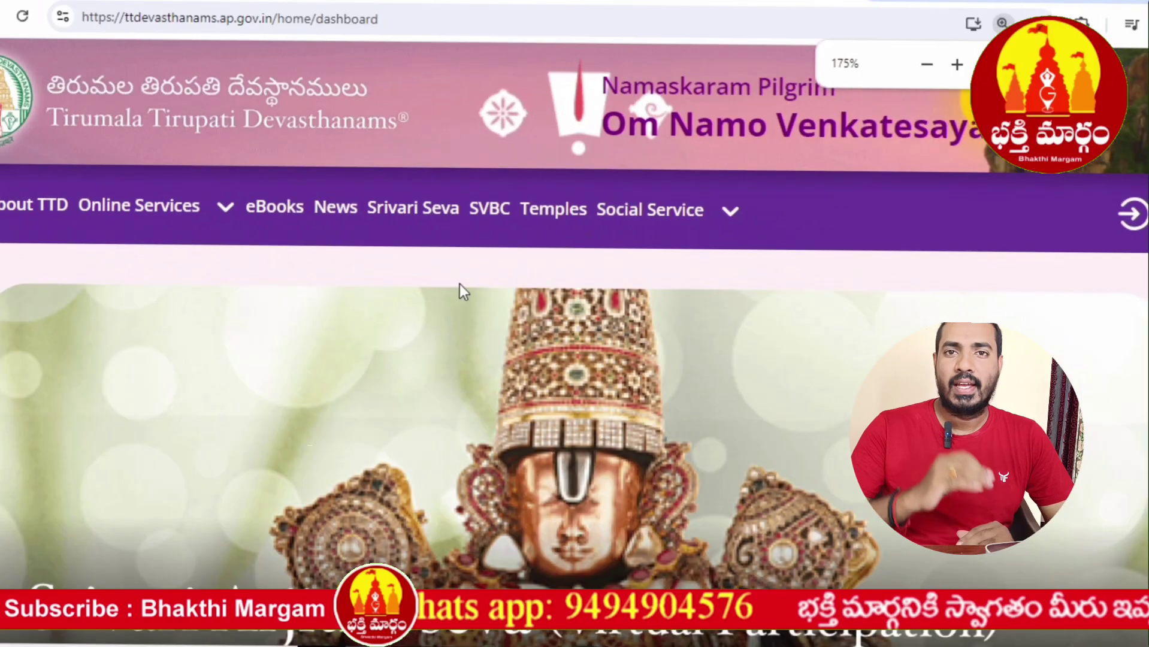
scroll(526, 272, "down", 2)
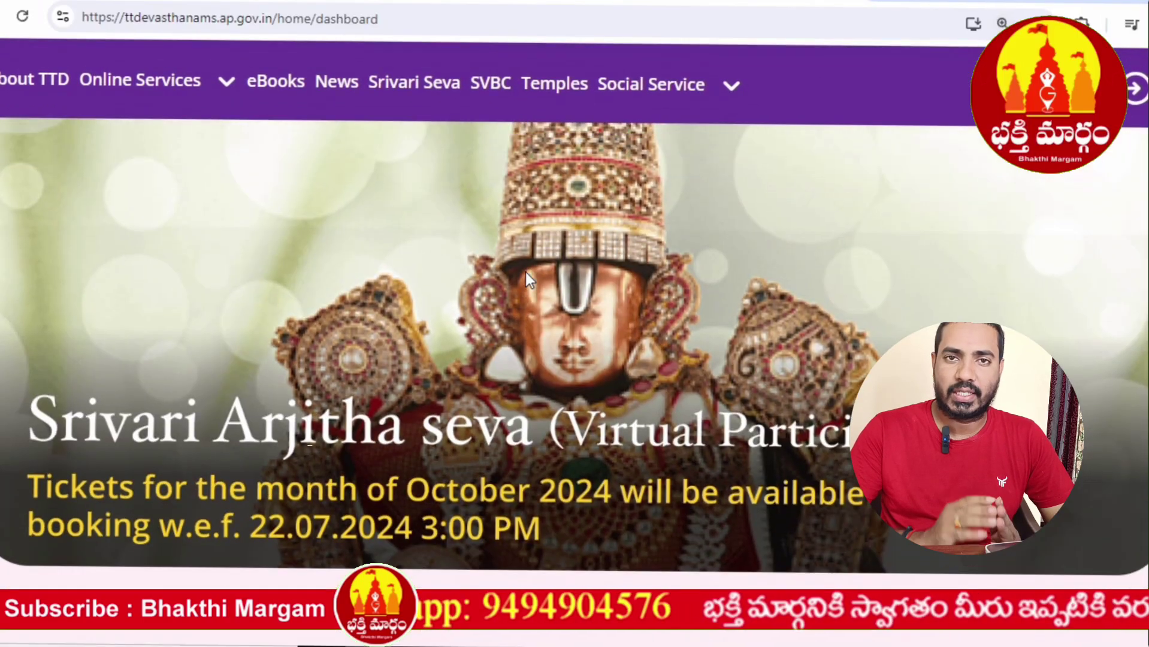
scroll(526, 272, "up", 2)
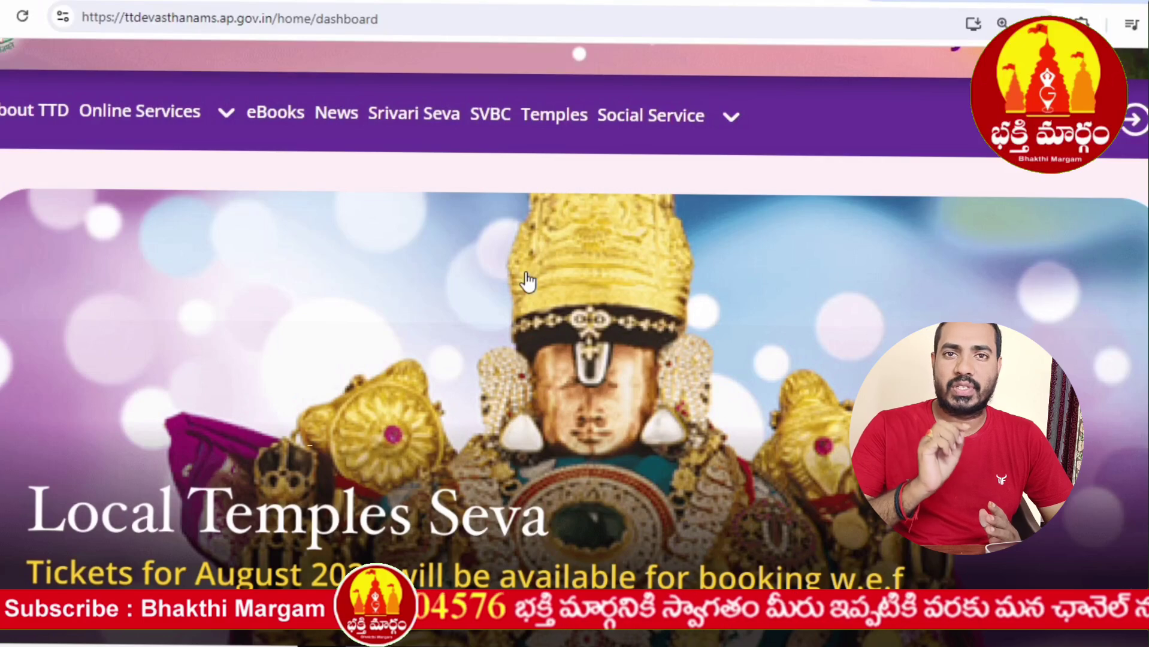
scroll(528, 280, "down", 2)
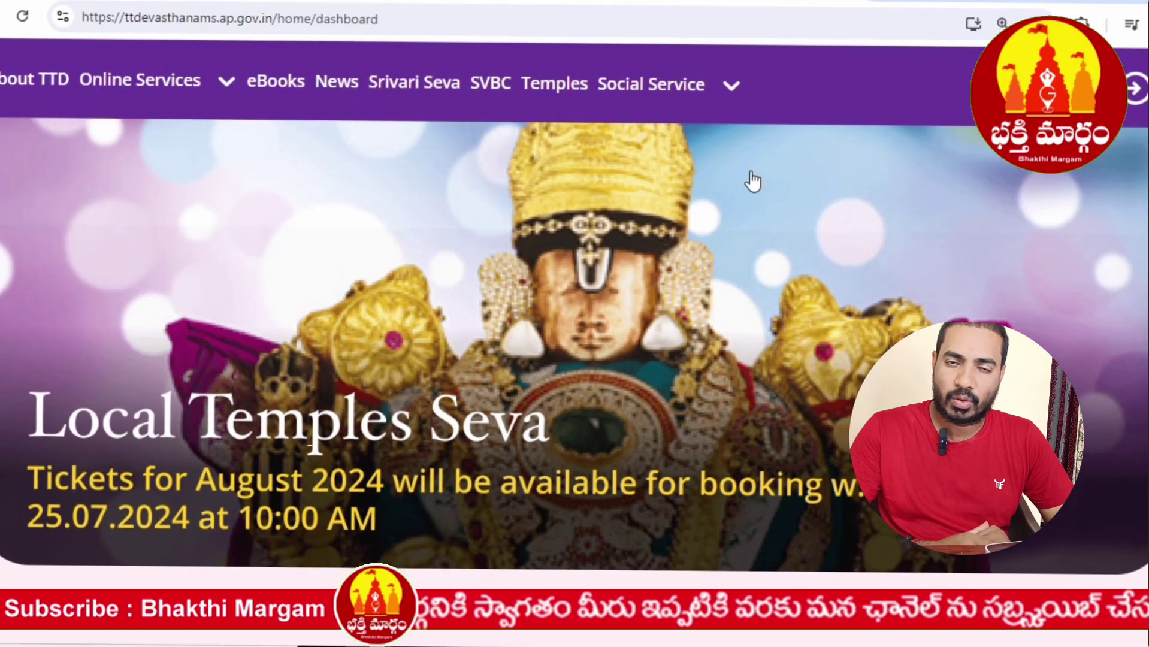
scroll(750, 175, "up", 1)
left_click(733, 122)
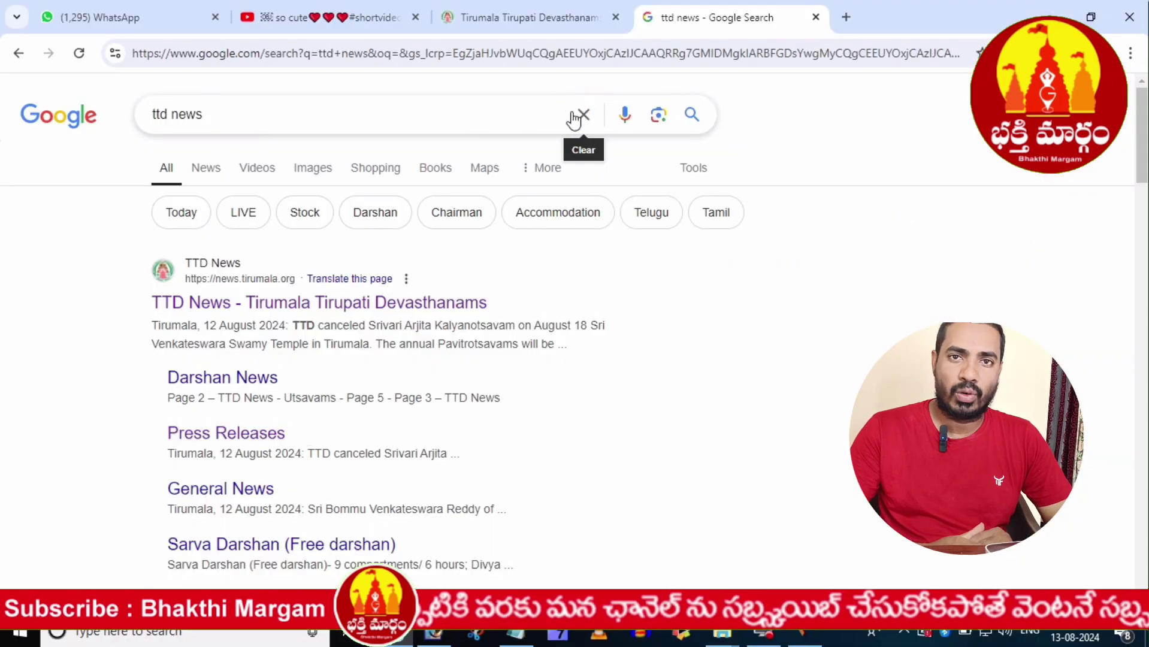
- Search Google for ttdevasthanams again and open the Official Booking Portal result
left_click(581, 113)
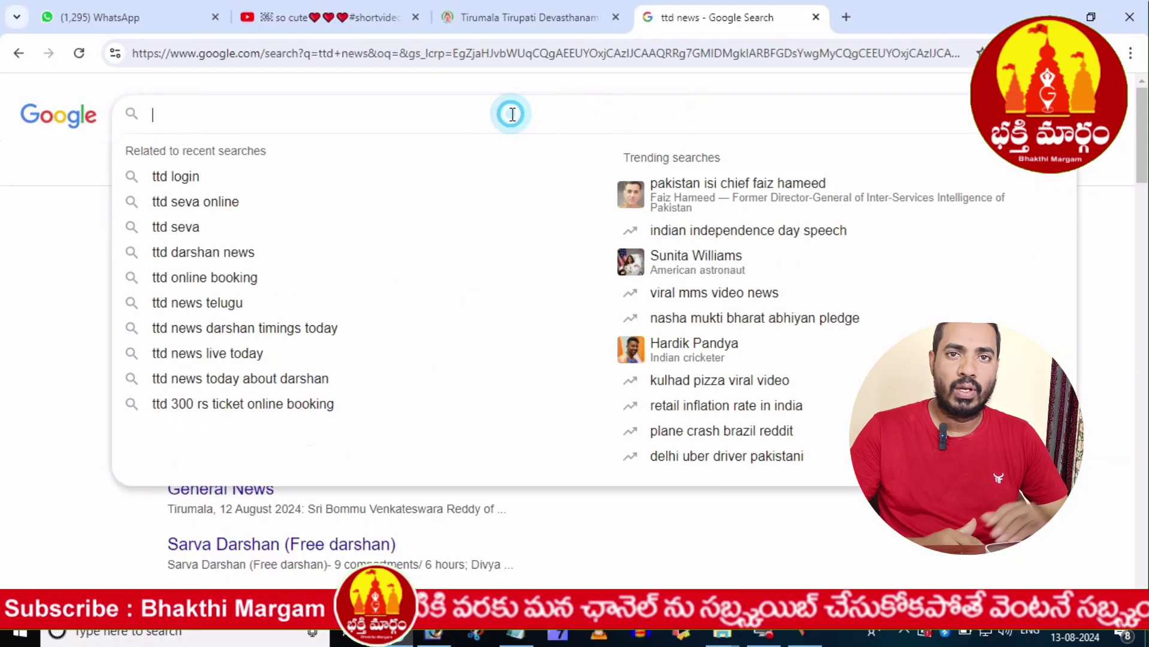
type("tt")
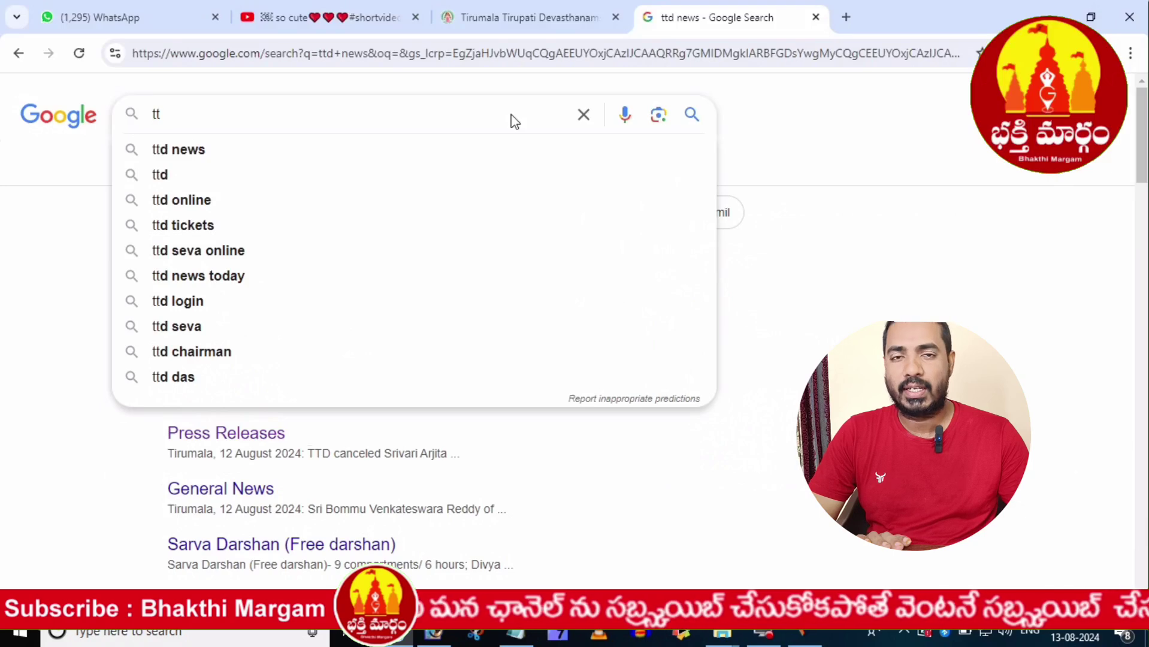
type("de")
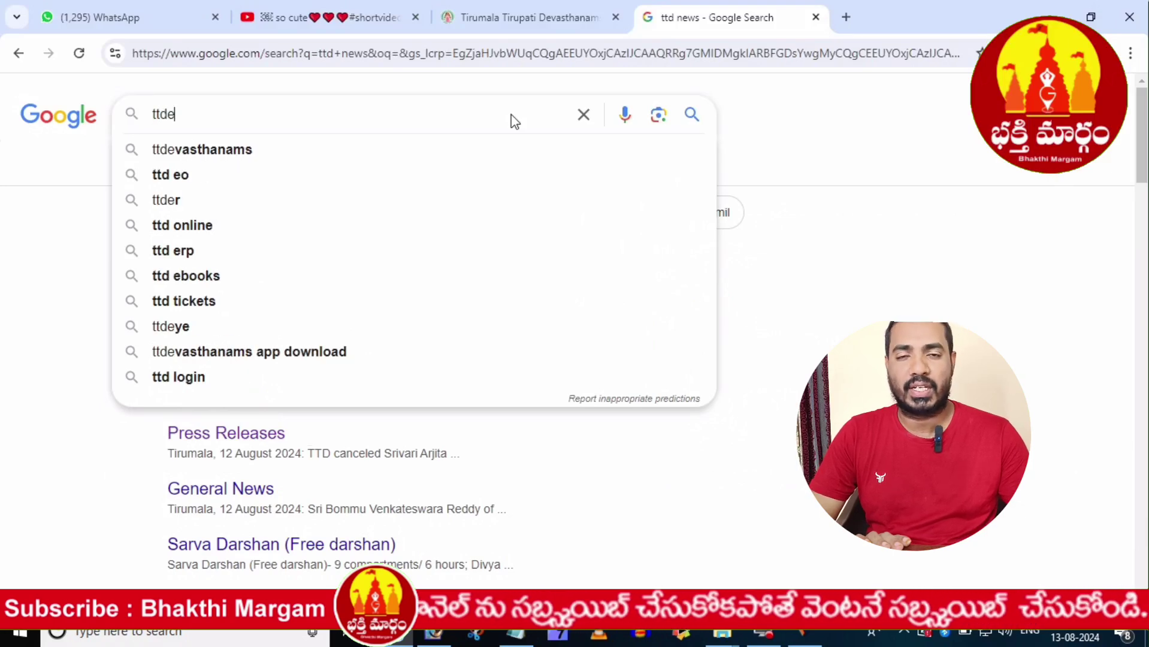
left_click(249, 151)
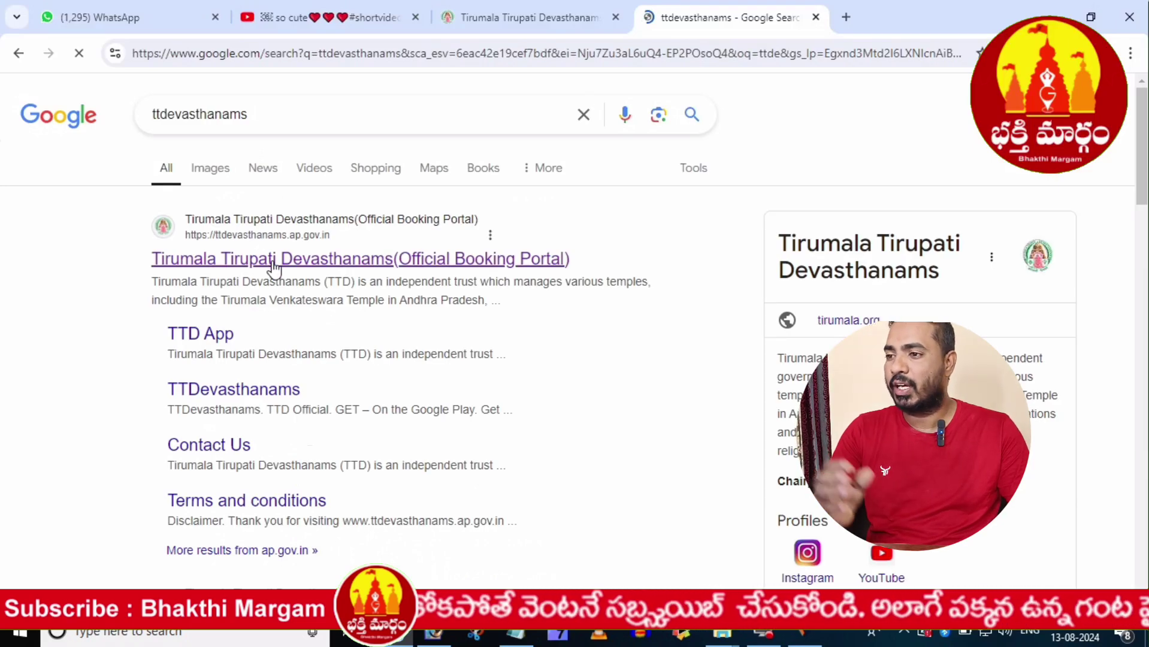
left_click_drag(533, 215, 458, 262)
left_click(458, 263)
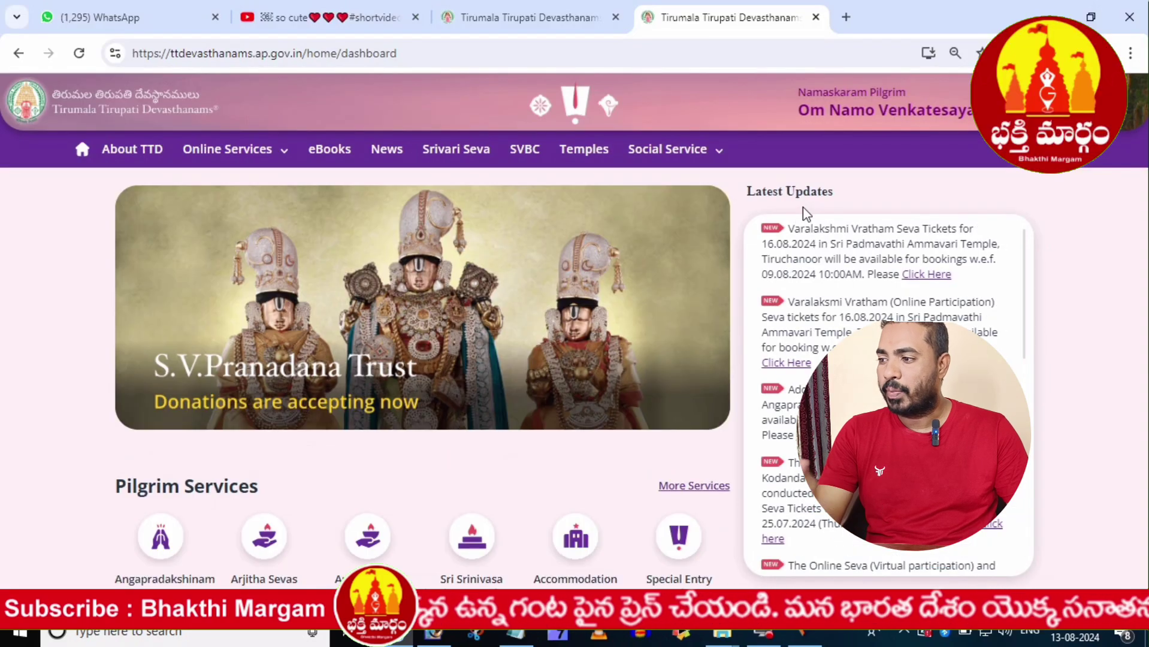
- Scroll through the TTD dashboard and click through several of its items
scroll(532, 377, "down", 3)
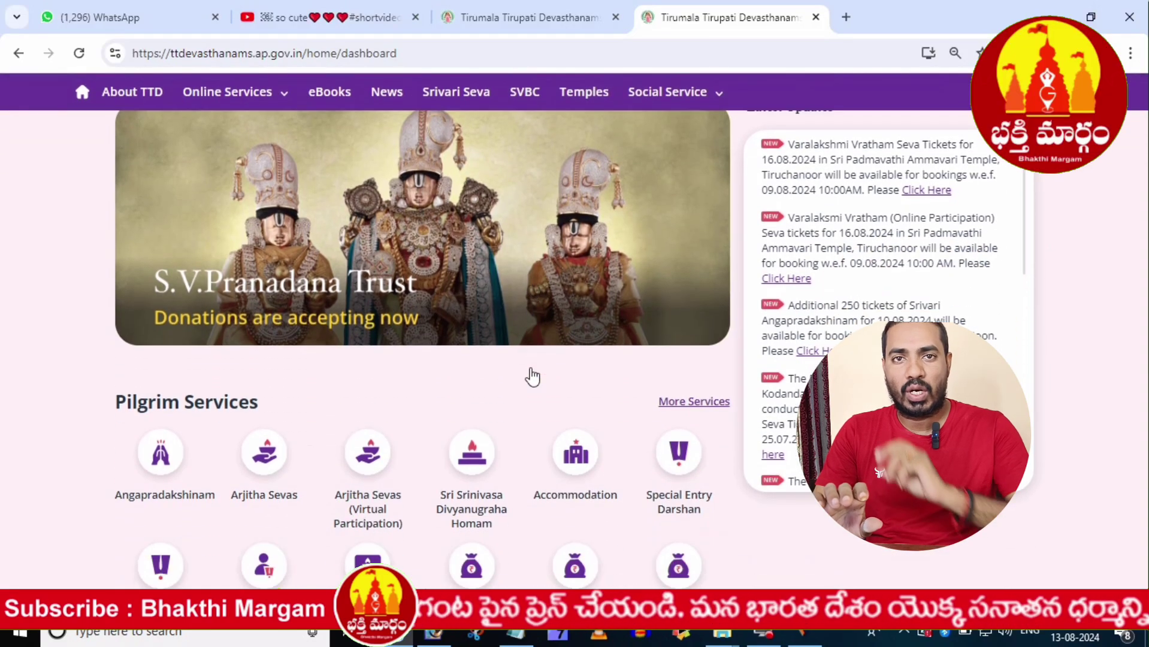
scroll(532, 377, "up", 3)
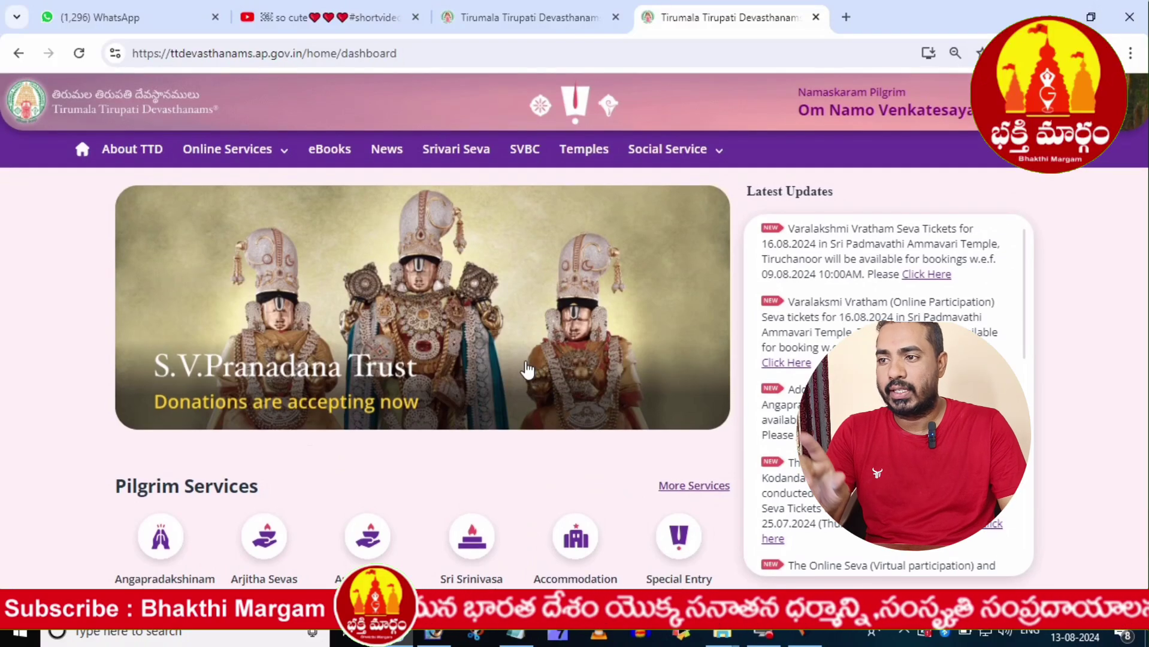
scroll(527, 370, "down", 4)
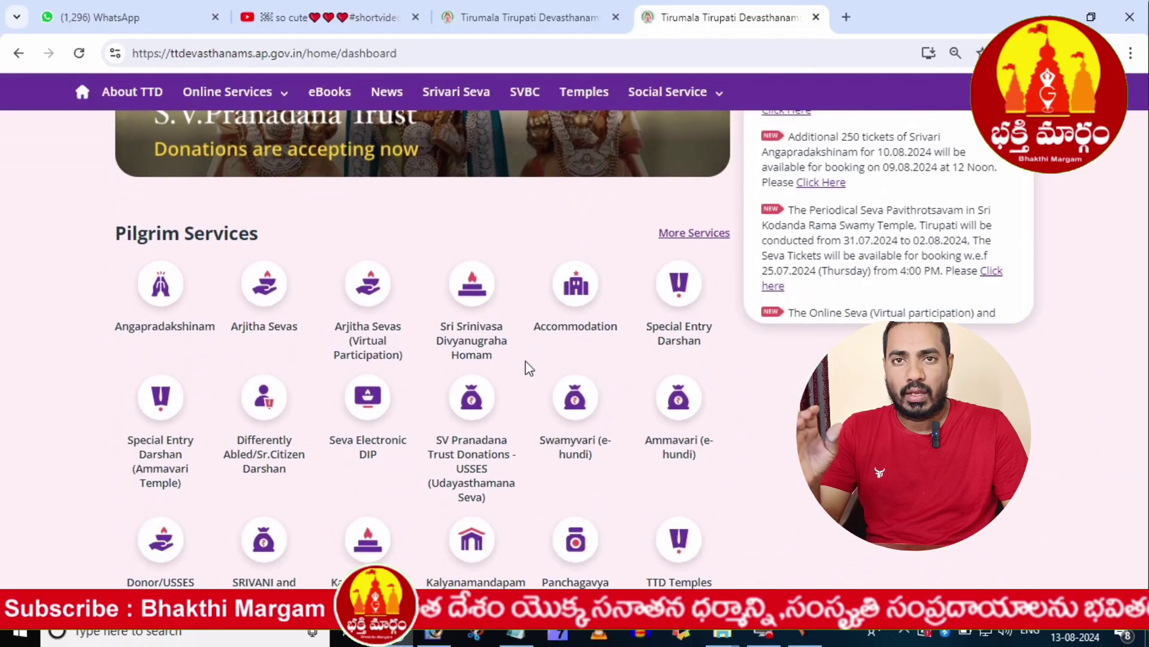
scroll(527, 370, "down", 1)
left_click_drag(266, 221, 269, 230)
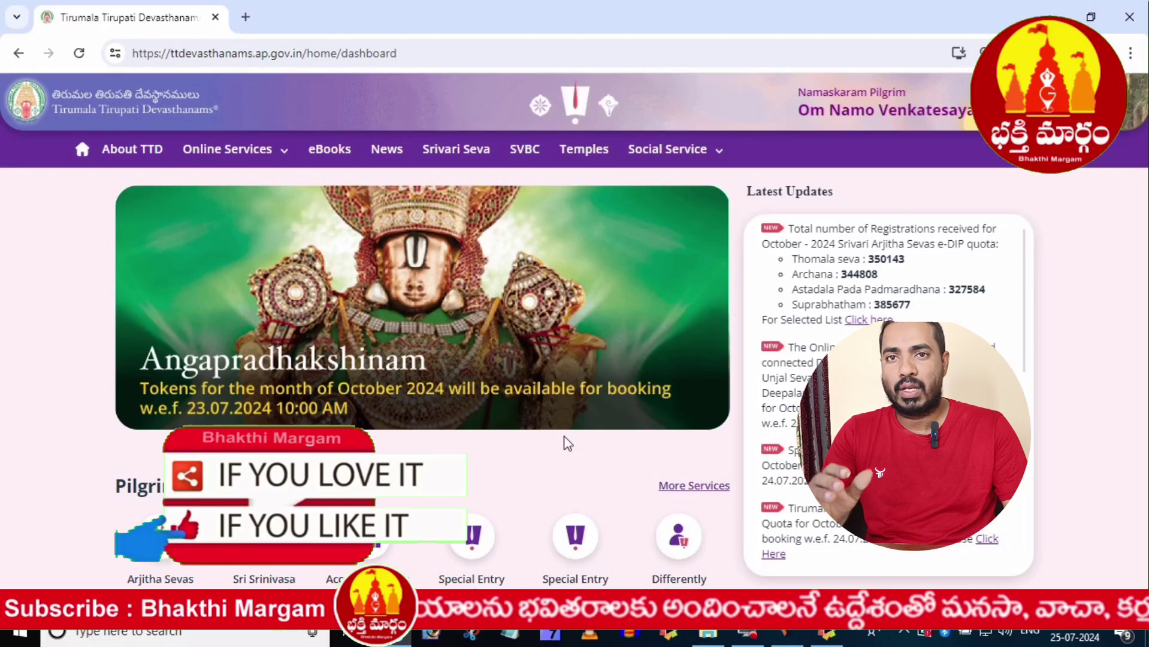
left_click(796, 226)
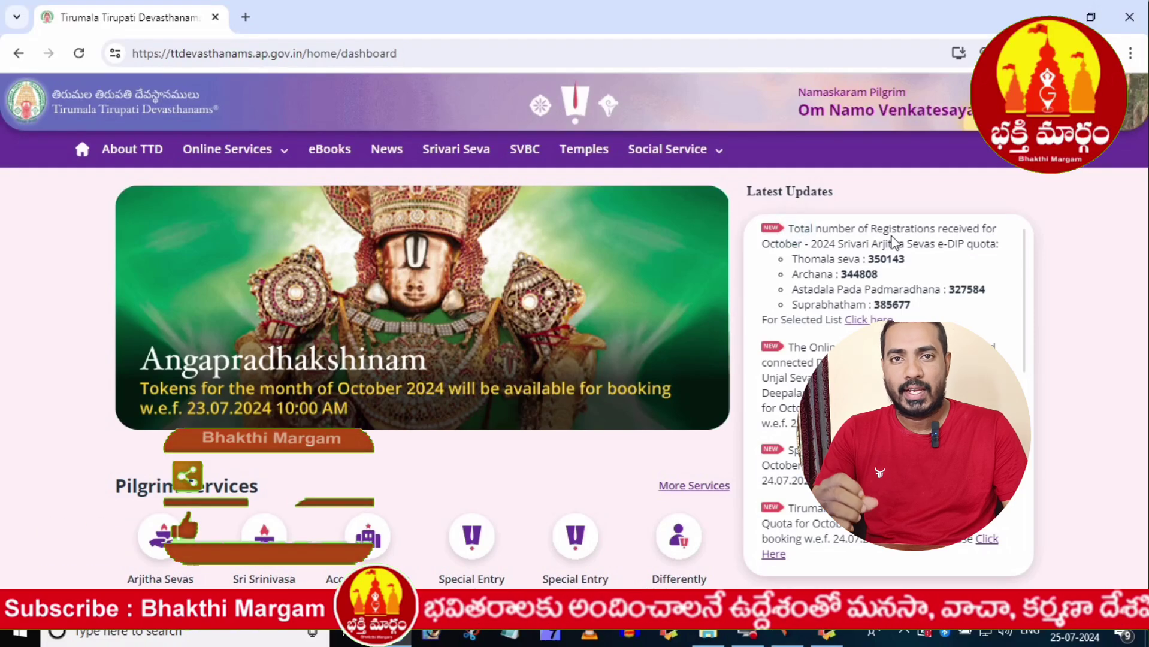
left_click(870, 254)
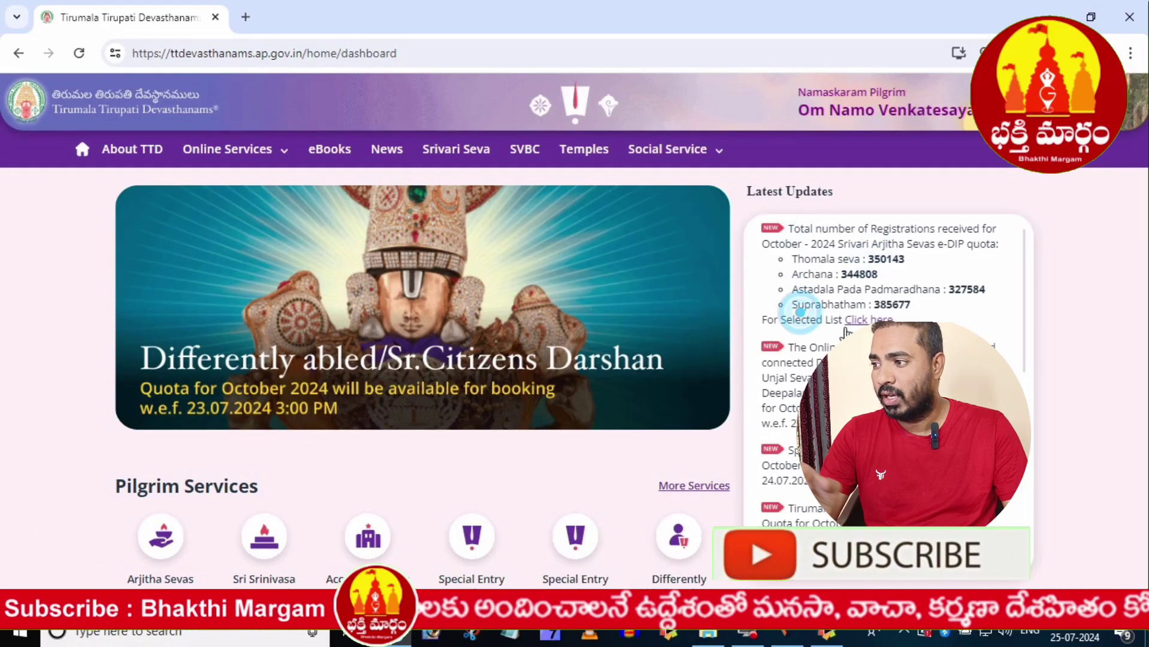
left_click(772, 329)
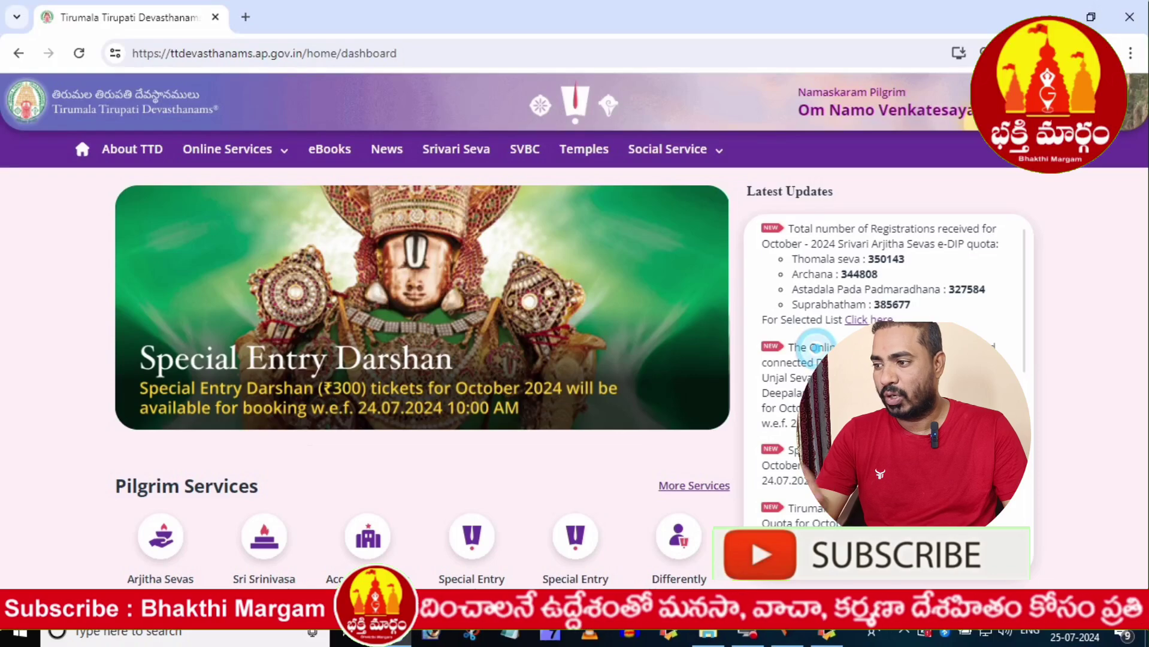
left_click(801, 379)
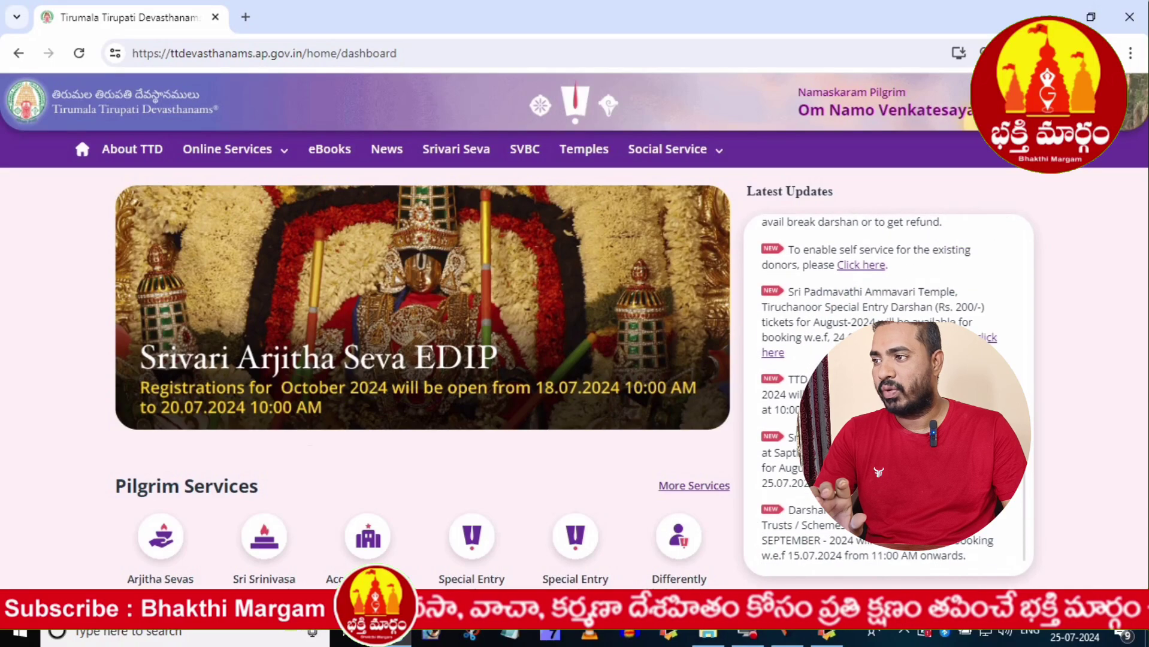
- Choose Arjitha Sevas under Pilgrim Services and focus the Log in dialog's mobile number field
scroll(420, 330, "down", 1)
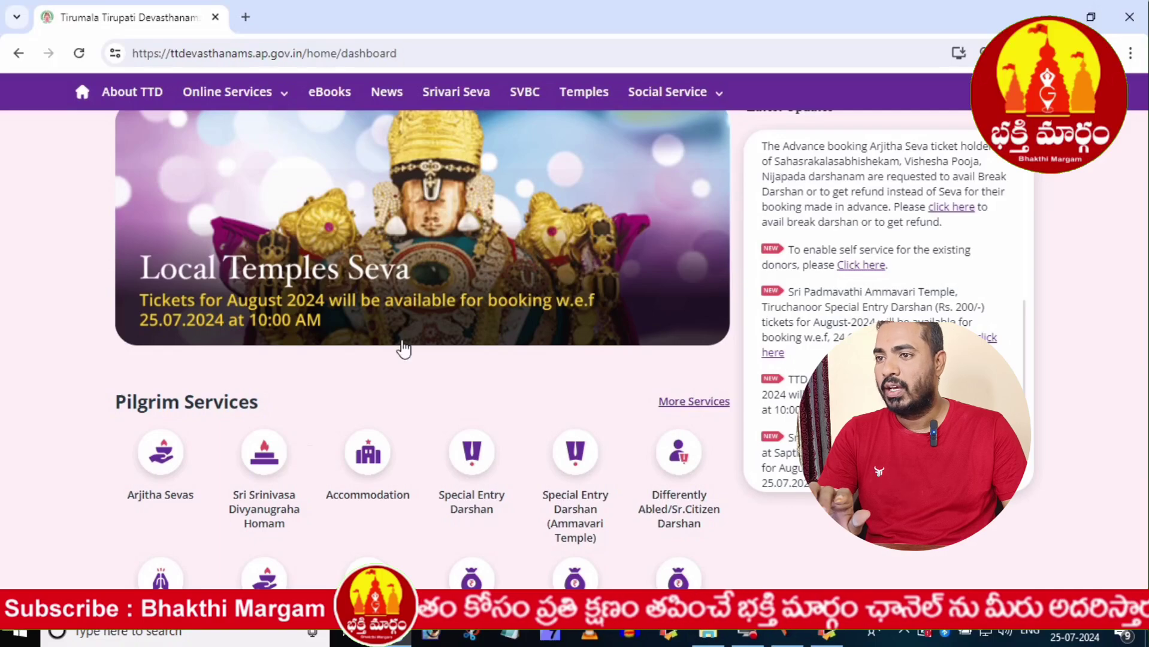
left_click_drag(180, 455, 276, 455)
scroll(275, 456, "down", 1)
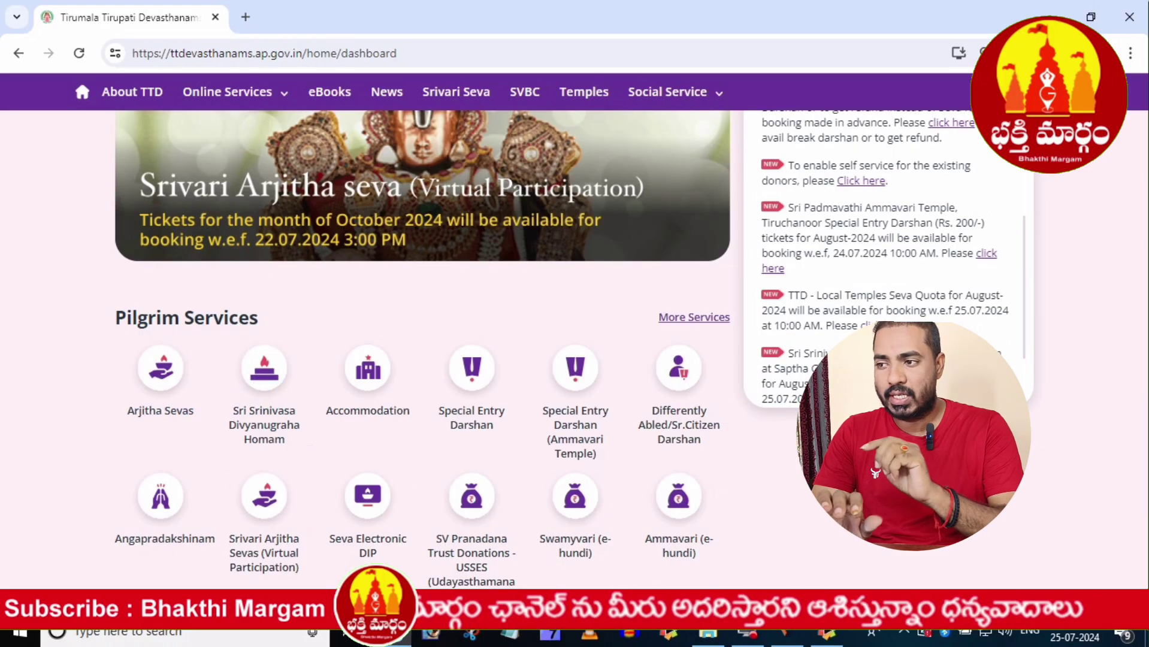
left_click(880, 326)
left_click(569, 374)
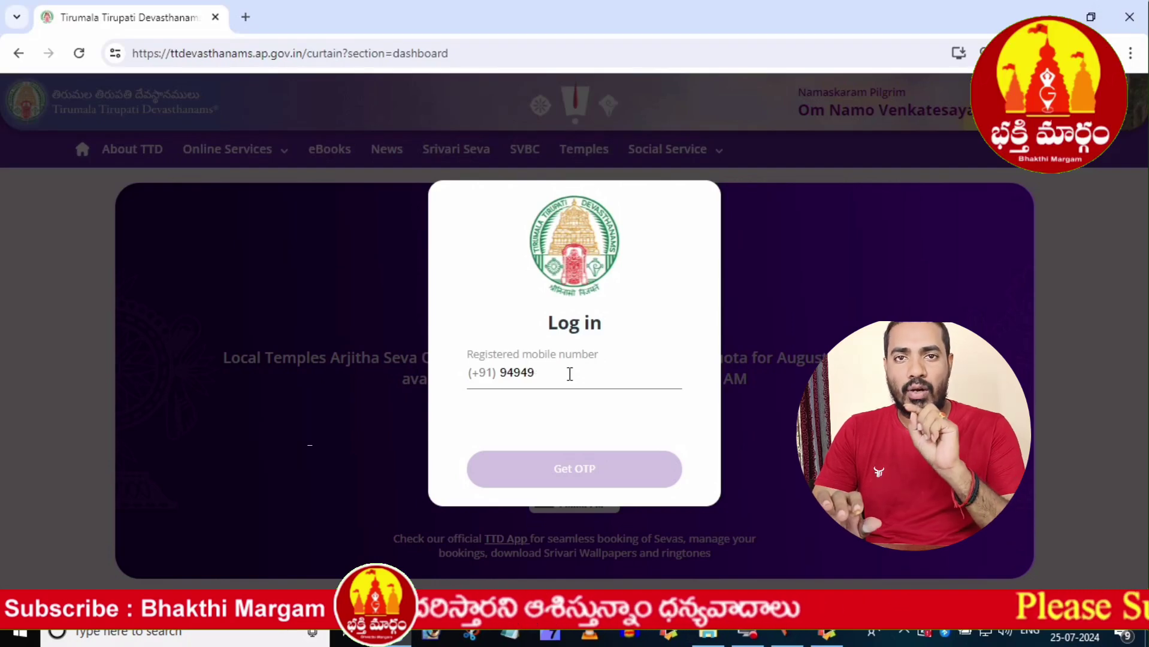
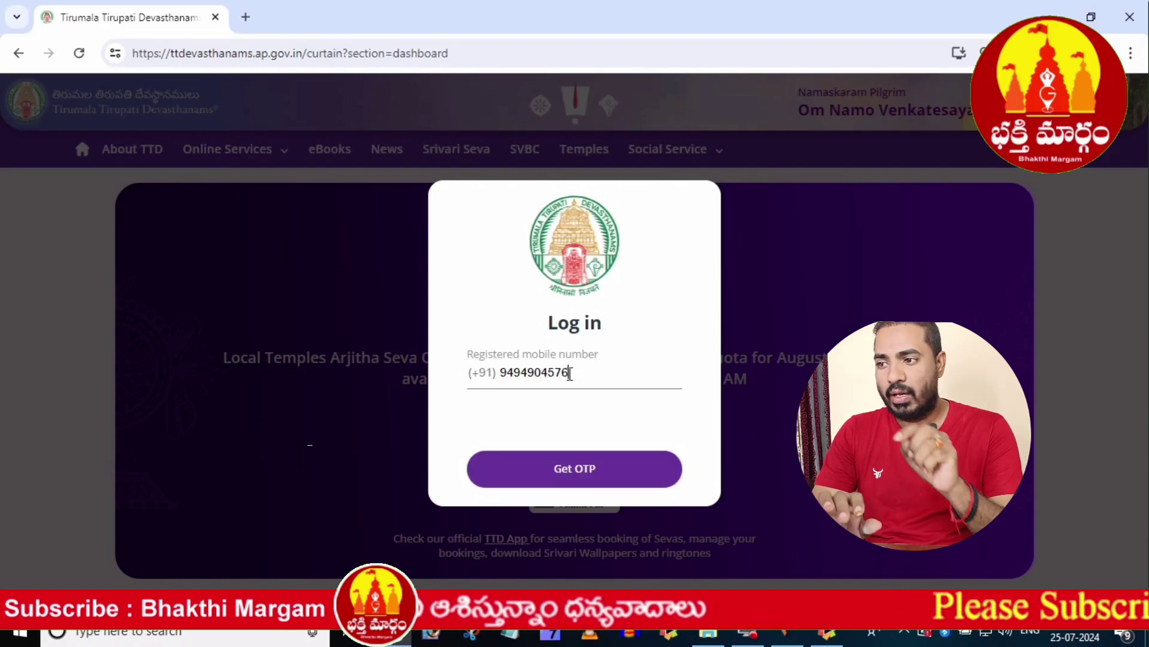
- Enter the registered mobile number, request an OTP, type the code and log in
left_click(545, 483)
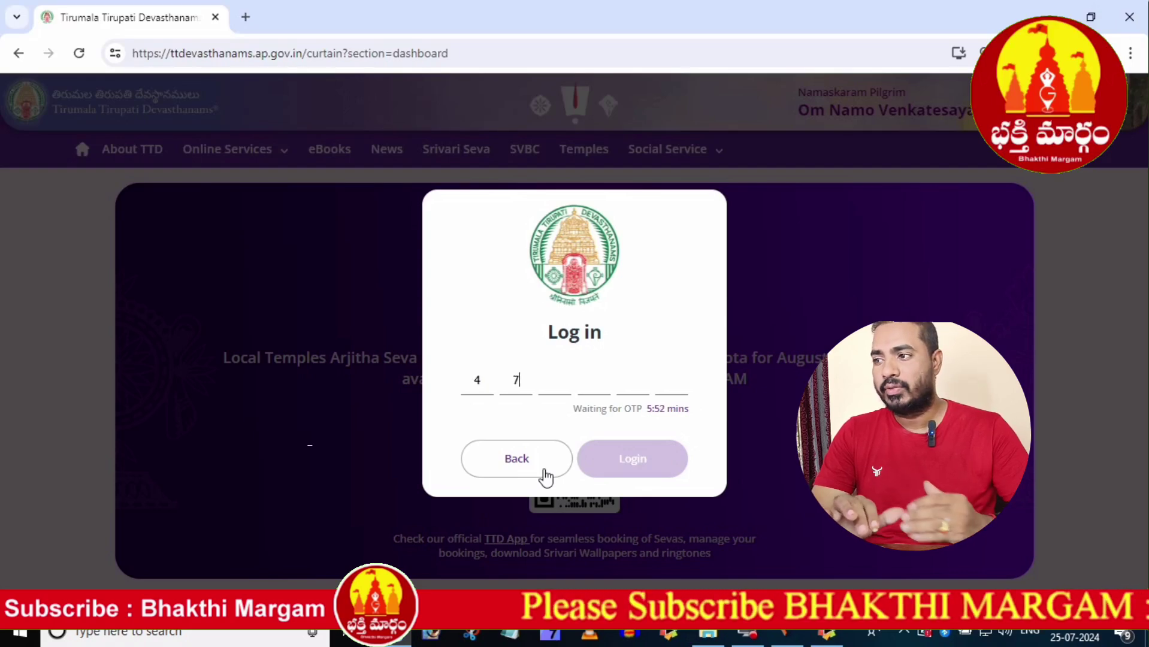
type("11")
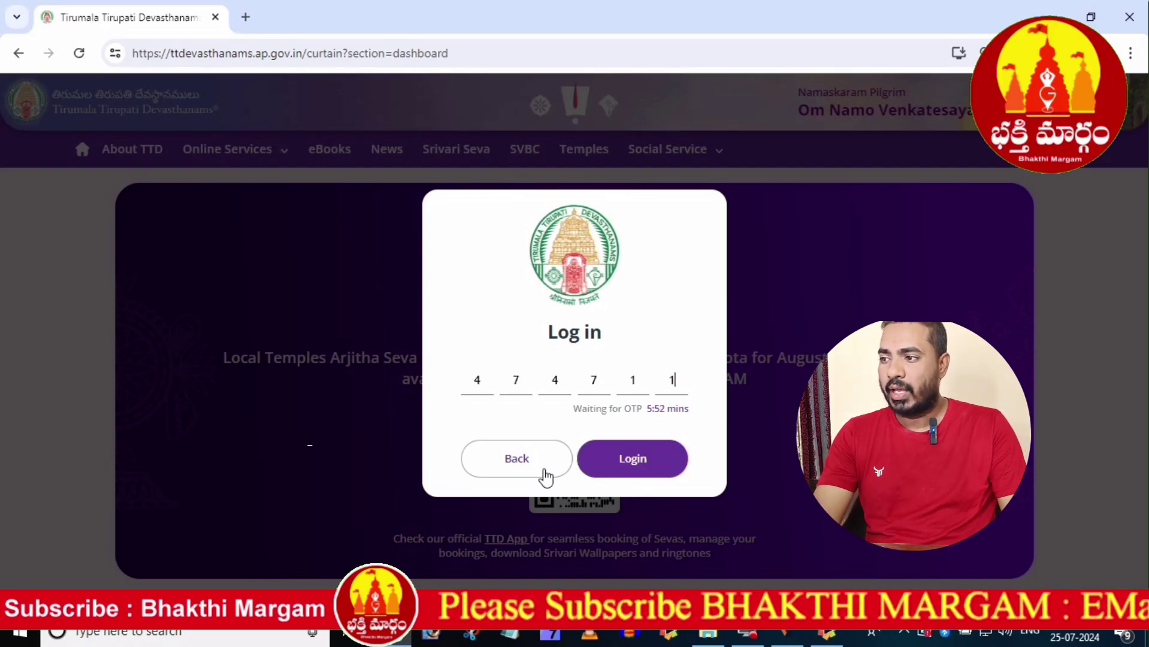
left_click(621, 459)
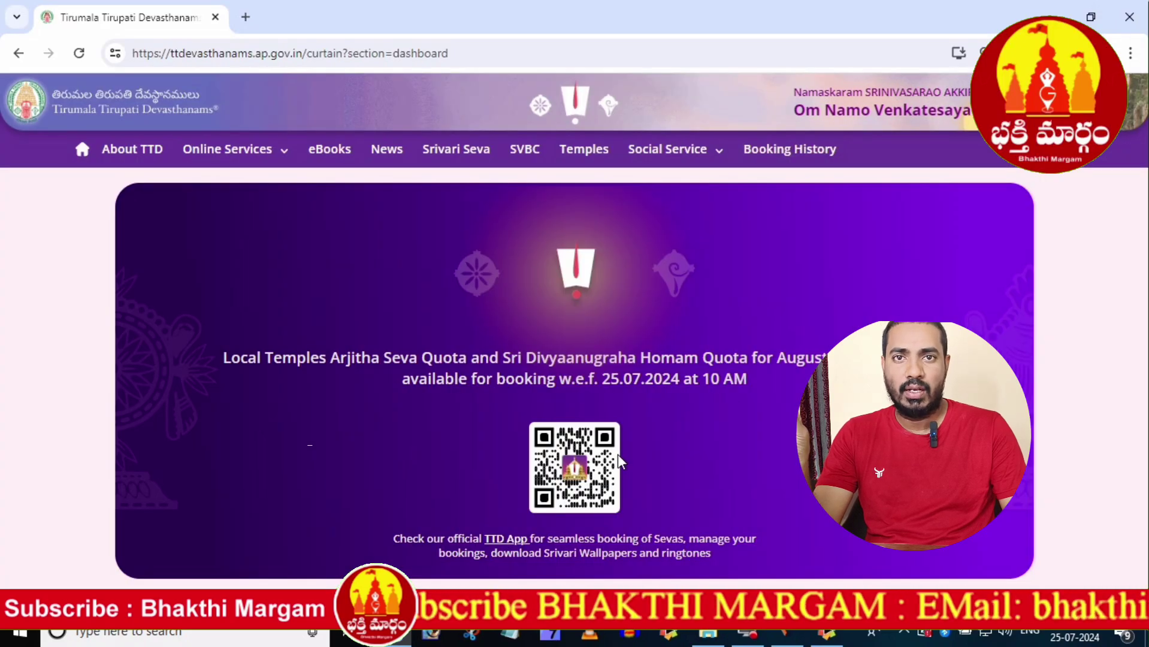
- Open Arjitha Sevas for Sapthagiri Gau Pradakshina Shala-Tirupati, seva Sri Srinivasa Divyaanugraha Homam
left_click(713, 384)
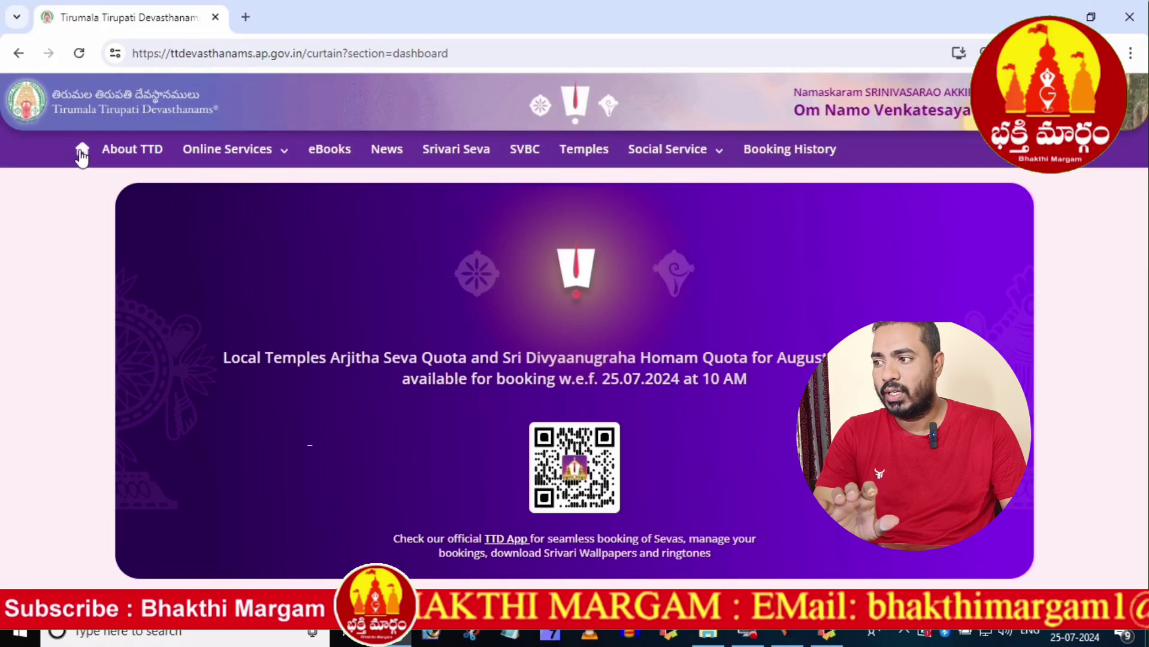
left_click(81, 149)
scroll(417, 352, "down", 3)
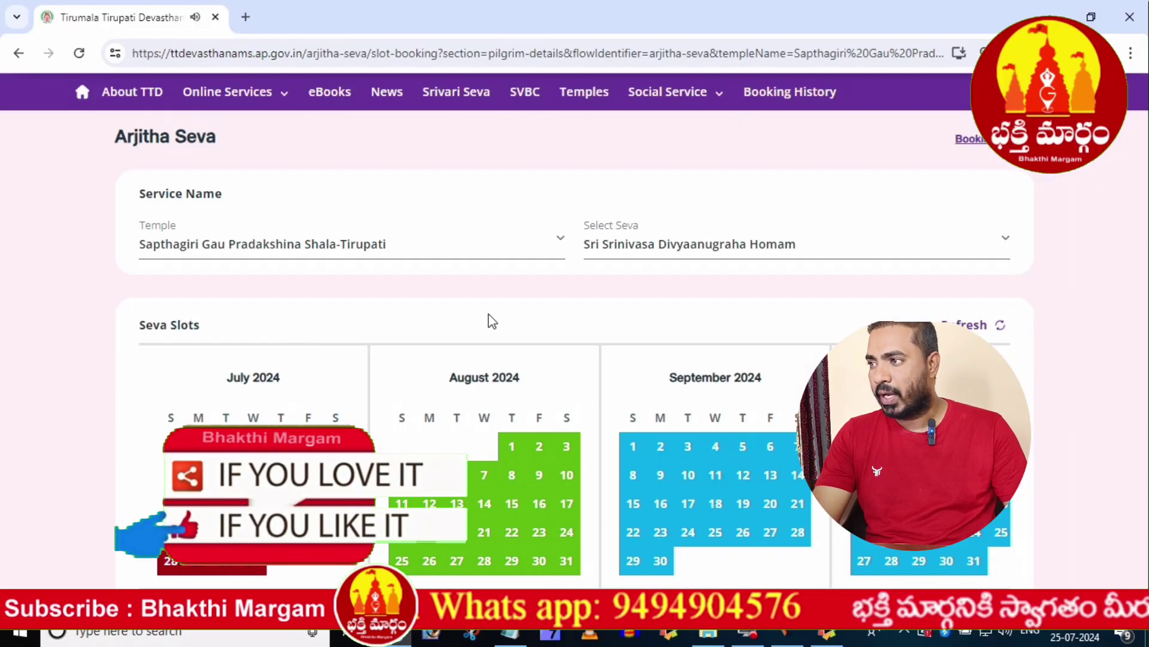
left_click(485, 249)
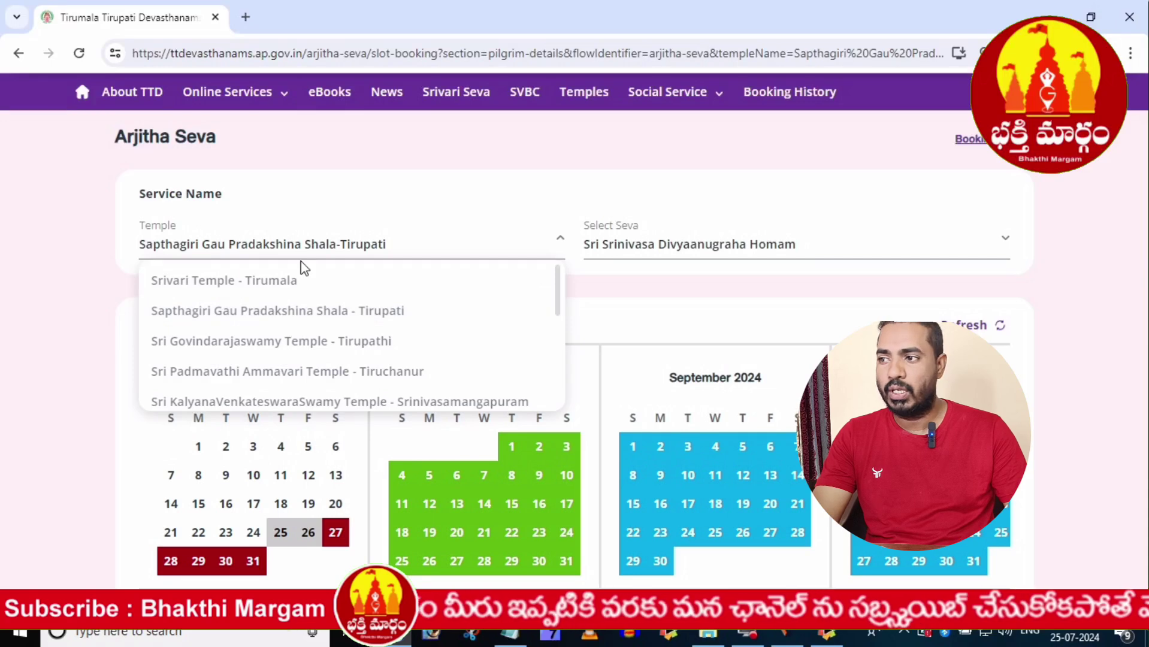
left_click(707, 187)
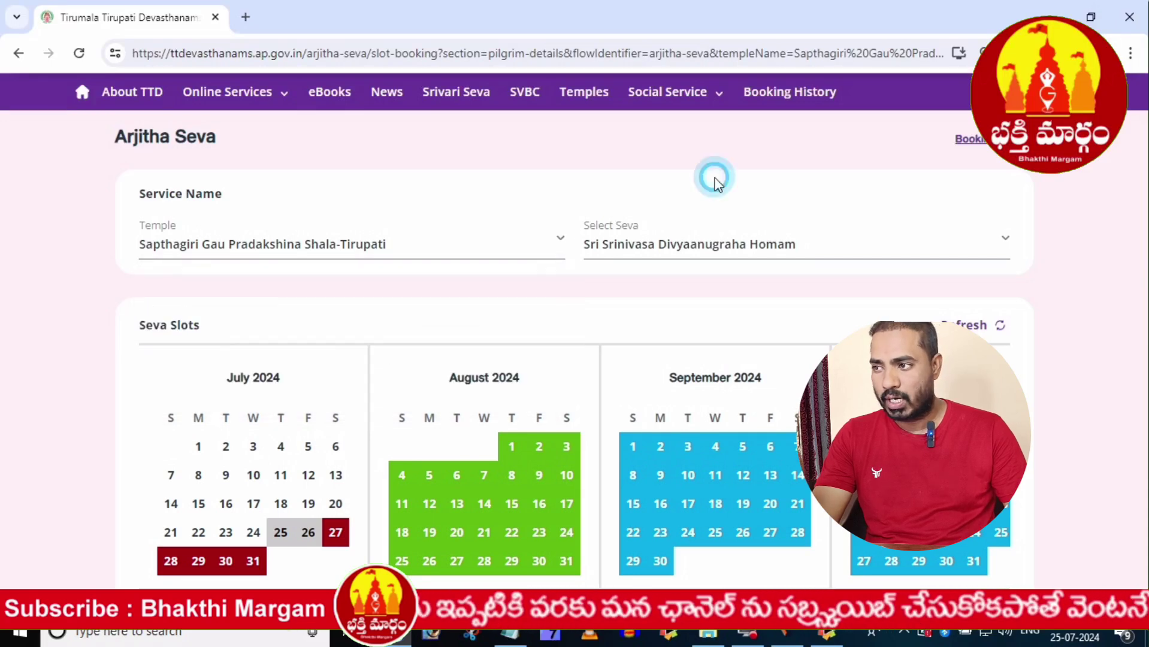
left_click(722, 248)
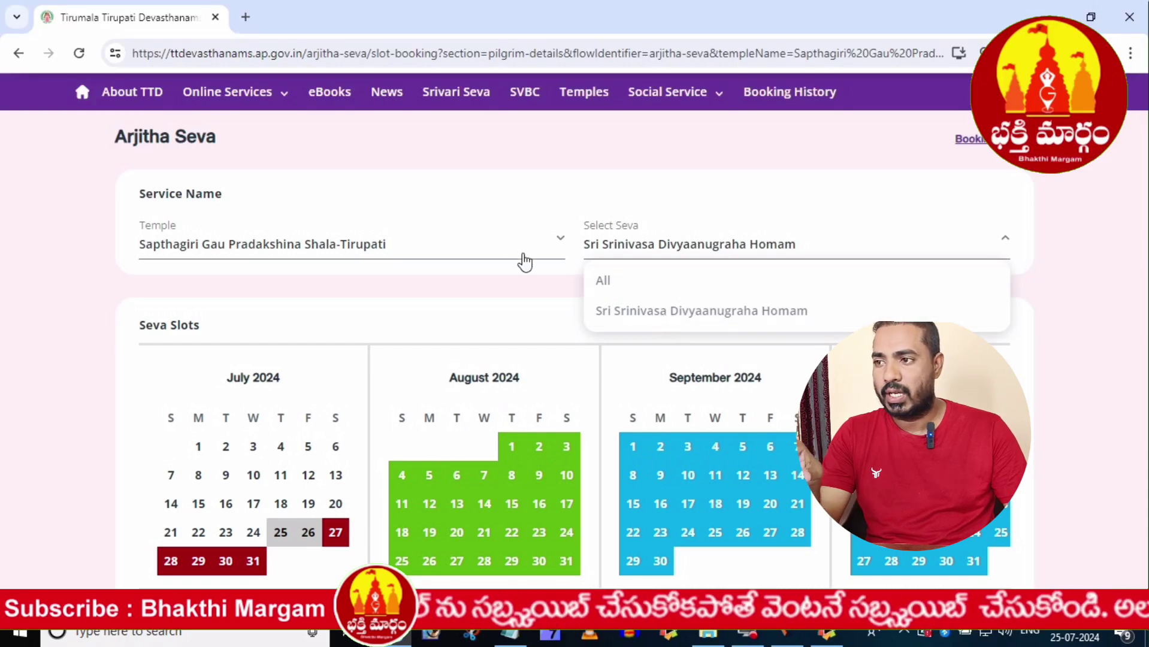
left_click(504, 244)
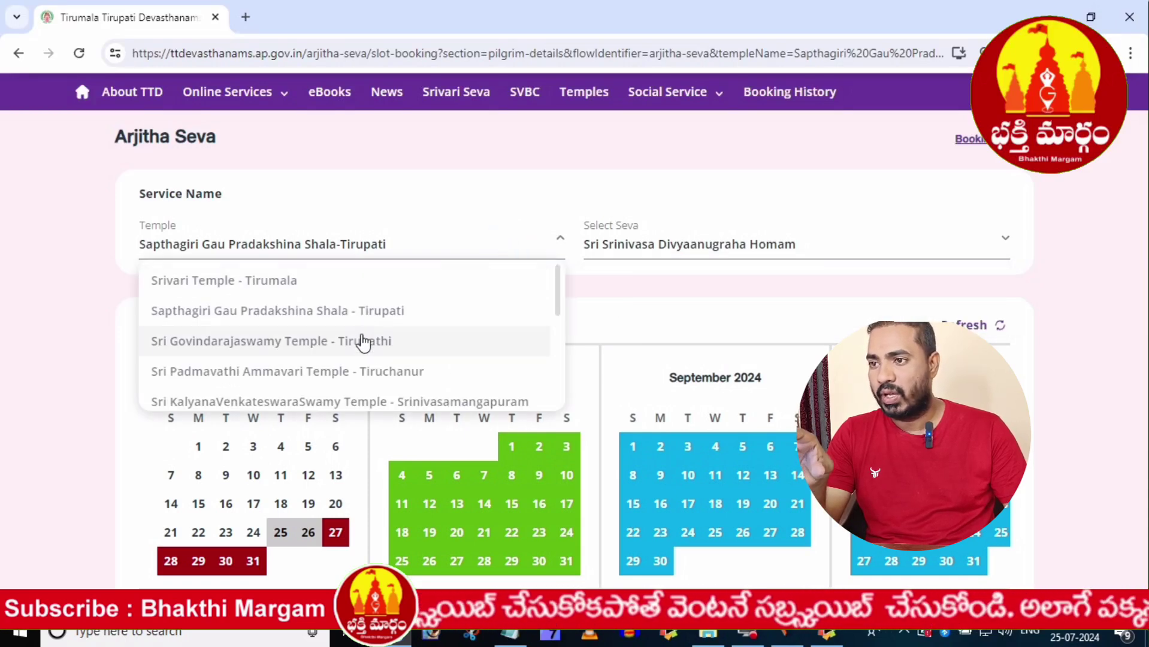
left_click(318, 311)
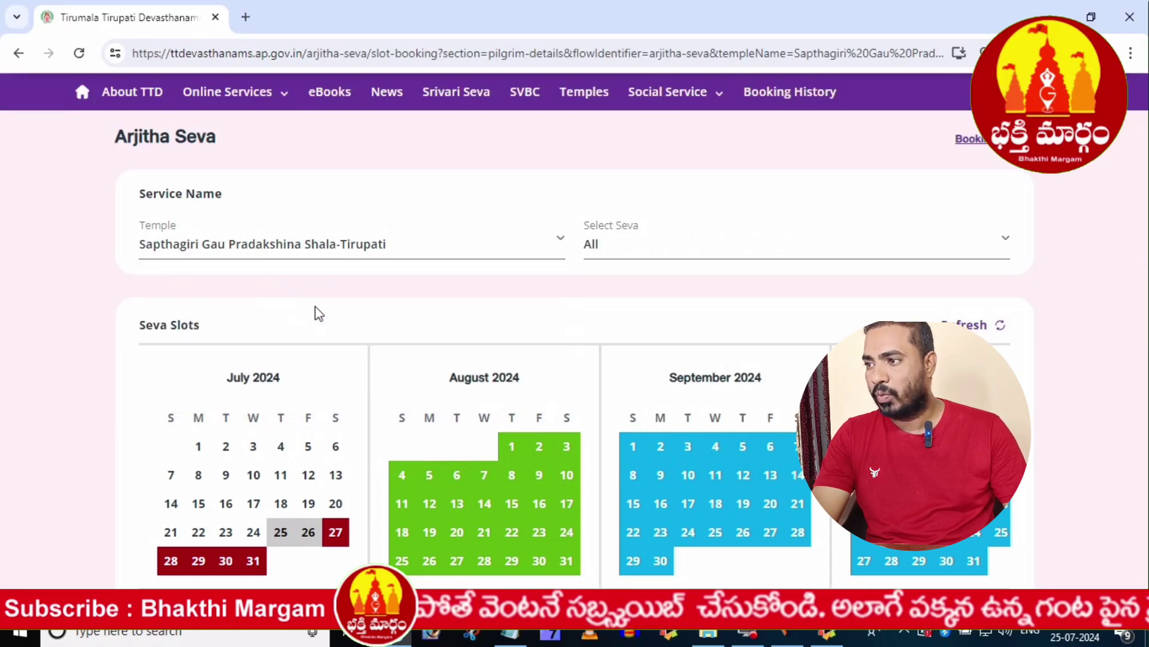
left_click(669, 262)
left_click(667, 309)
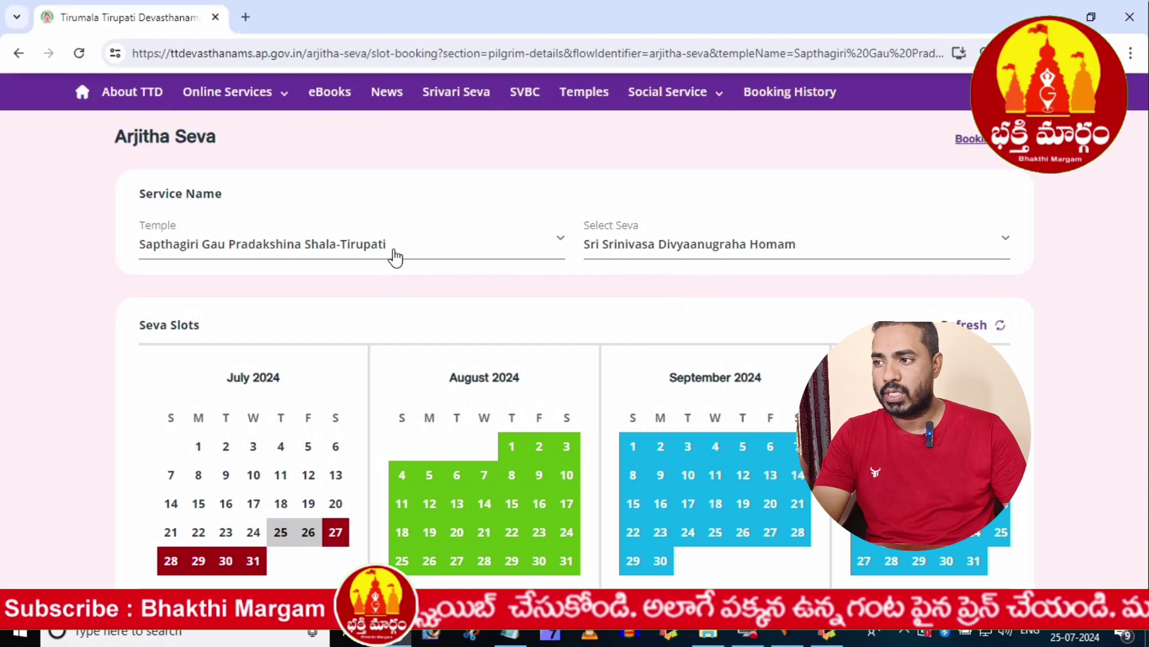
- Try several early-August seva dates, 1 through 15 August, in the Seva Slots calendar
scroll(417, 309, "down", 3)
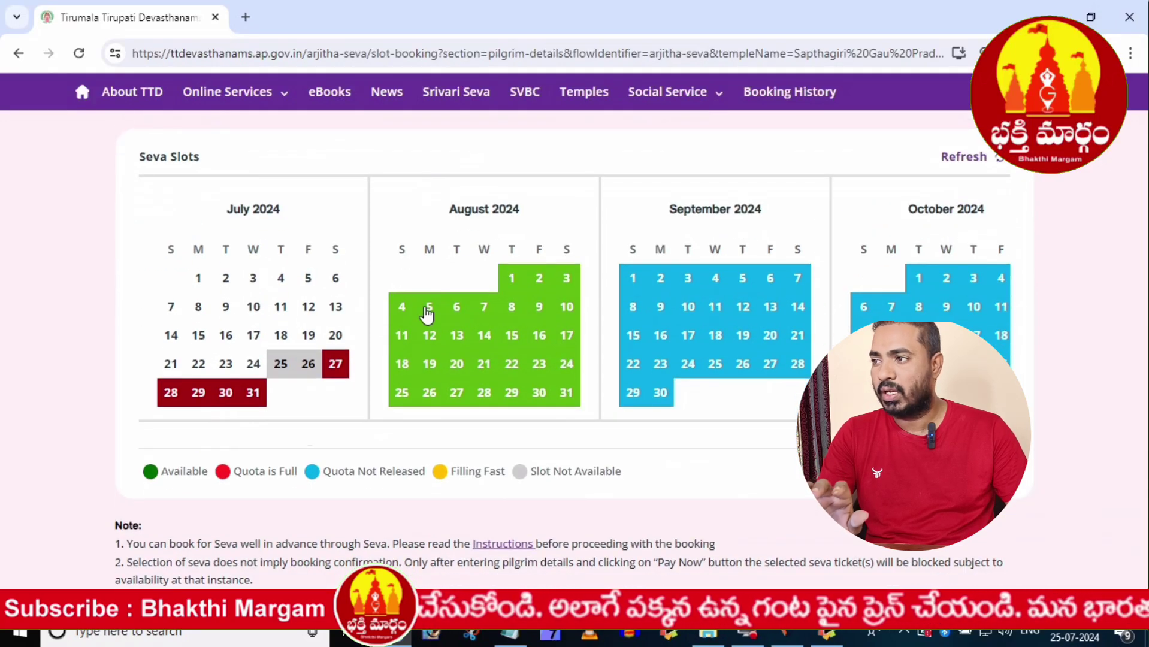
left_click(437, 308)
left_click(458, 306)
left_click(484, 306)
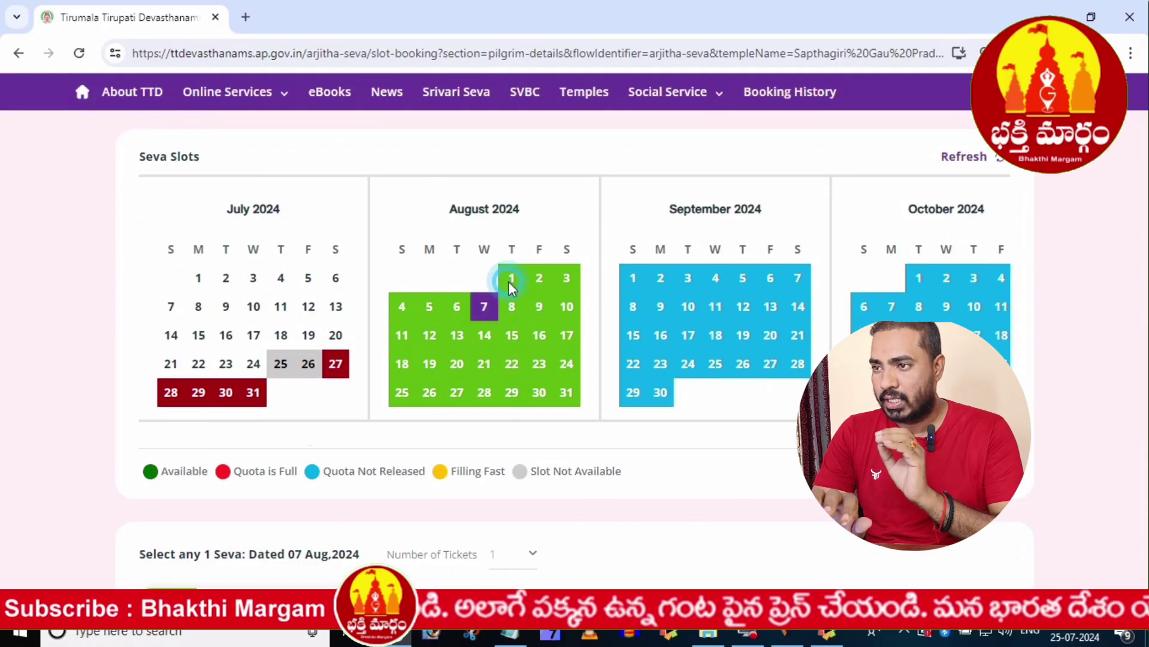
left_click(512, 279)
left_click(539, 279)
left_click(566, 279)
left_click(539, 306)
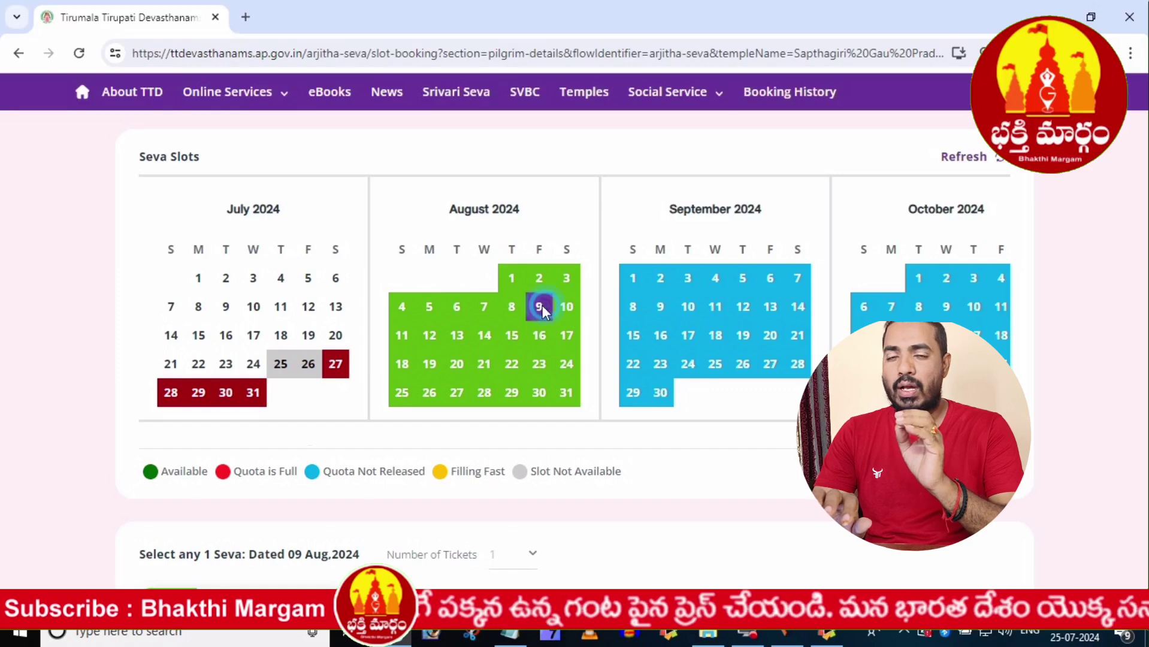
left_click(475, 308)
left_click(403, 306)
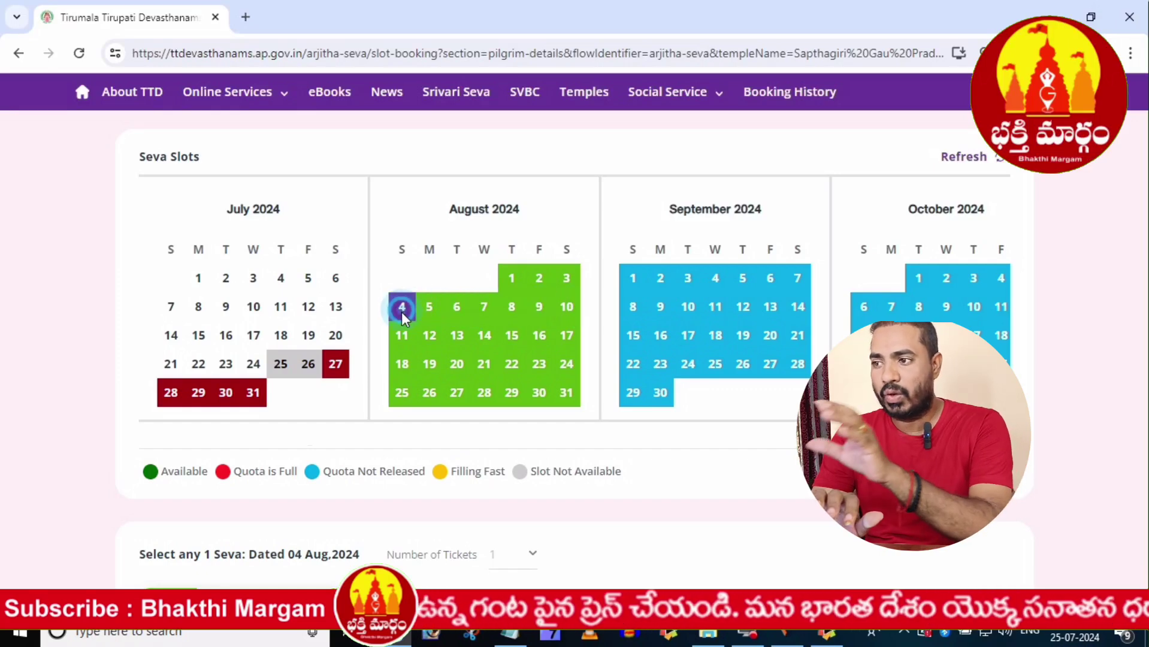
left_click(401, 341)
left_click(429, 342)
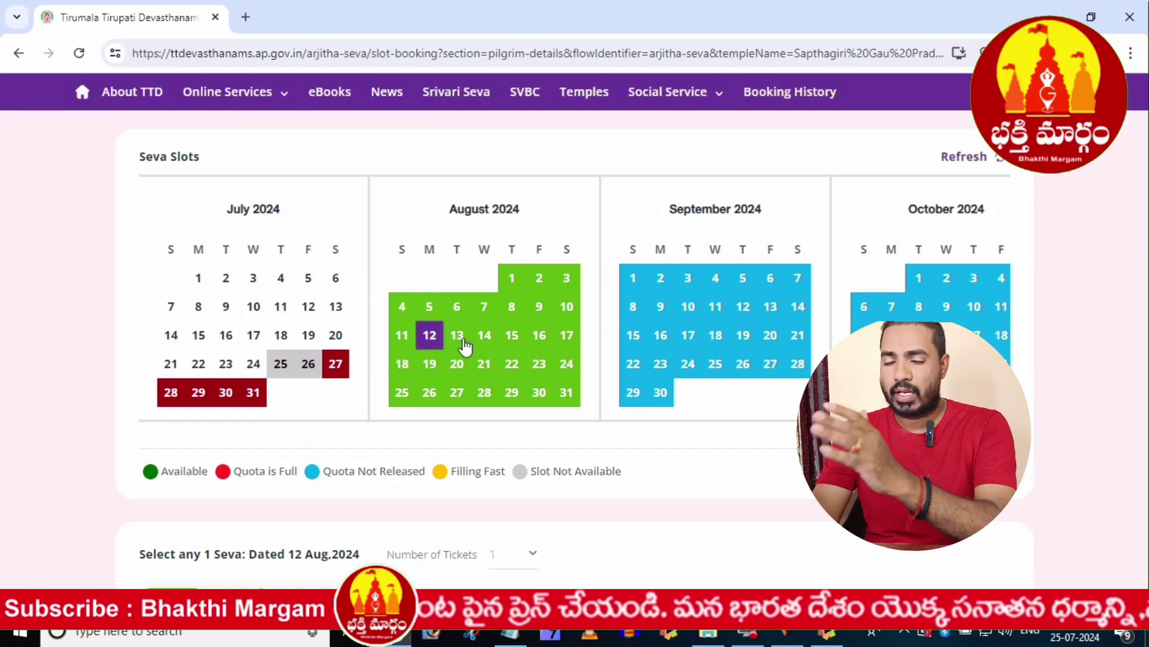
left_click(508, 336)
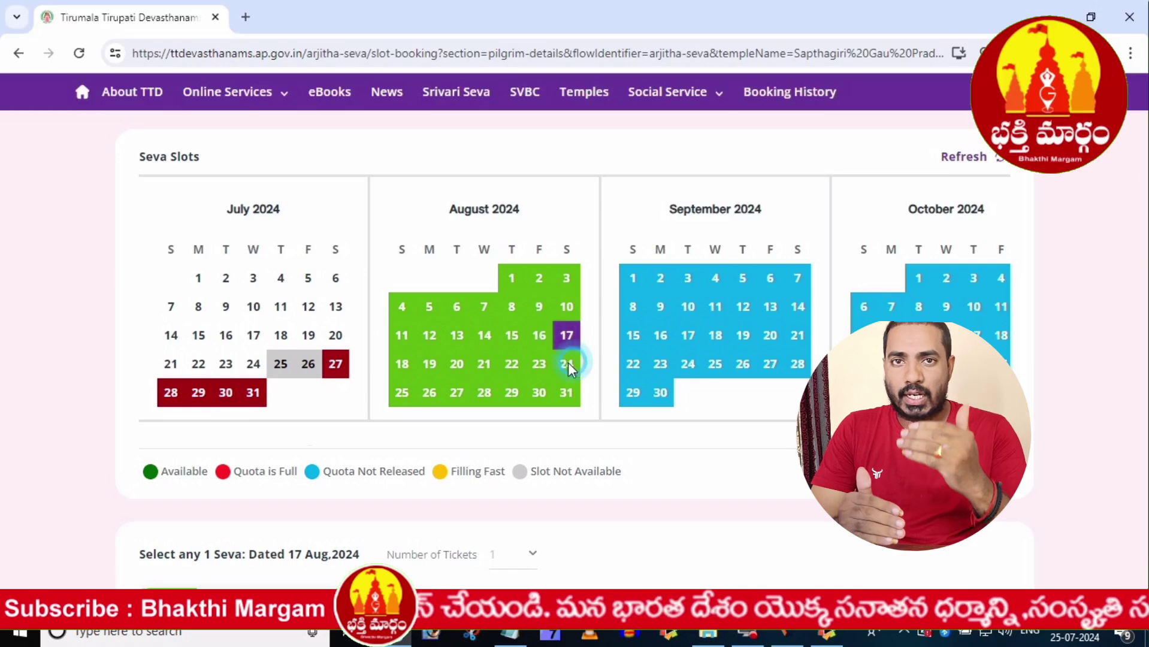
- Settle on 16 Aug 2024 and scroll to the ₹1600 Homam card with 108 available
left_click(510, 364)
left_click(484, 363)
left_click(456, 363)
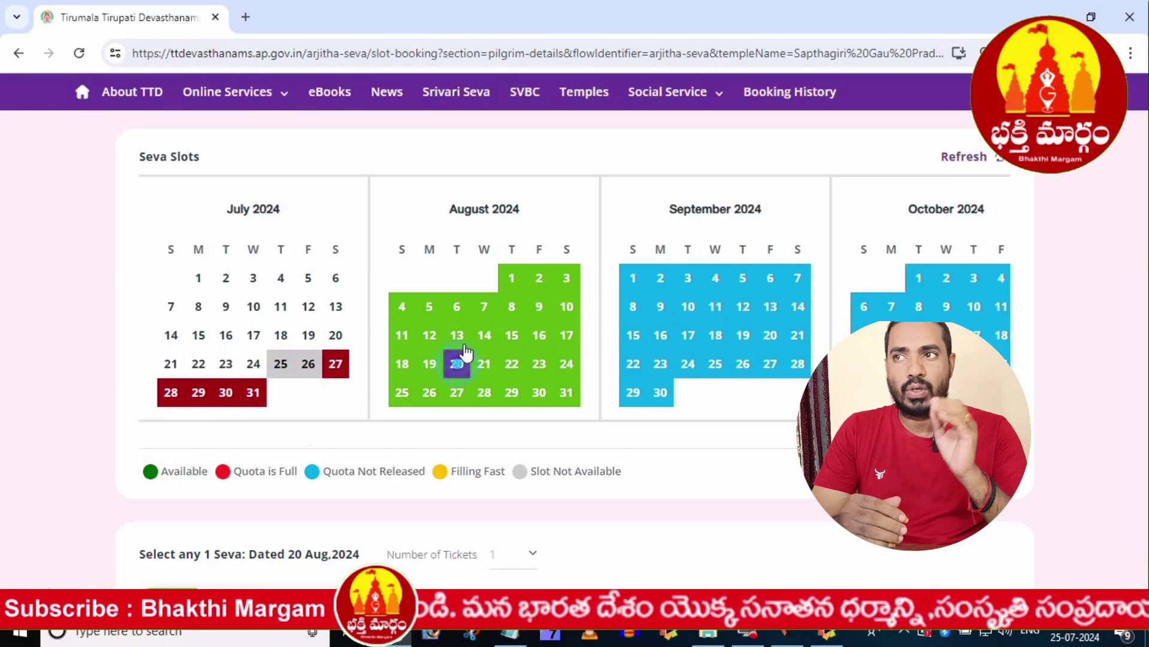
left_click(482, 339)
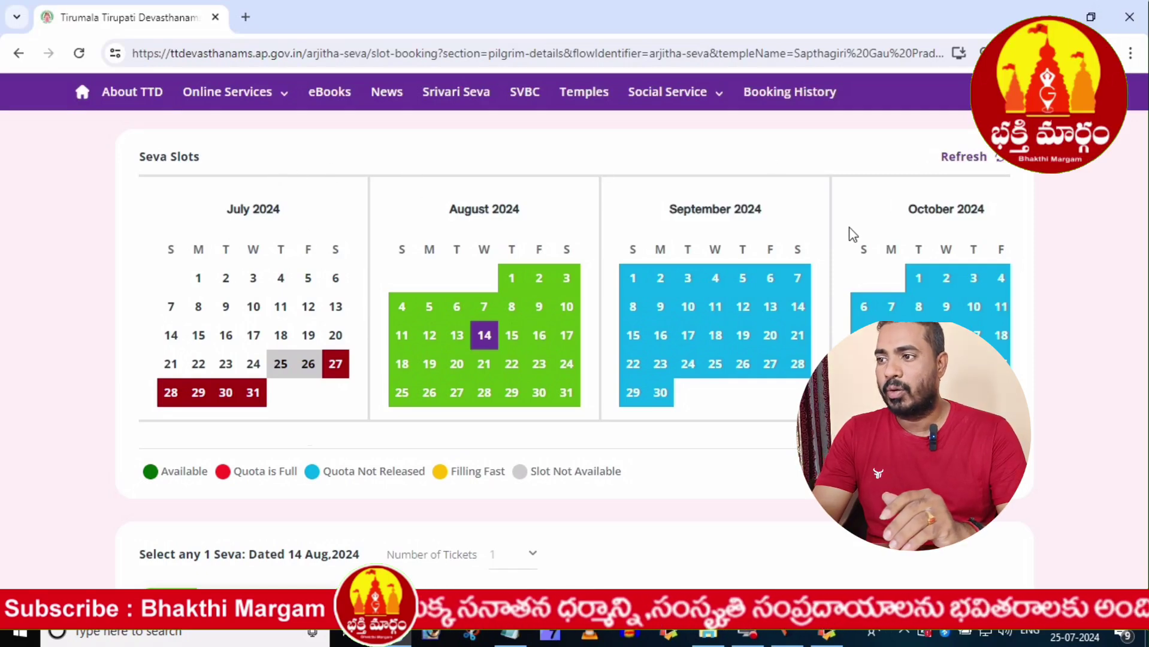
left_click(367, 282)
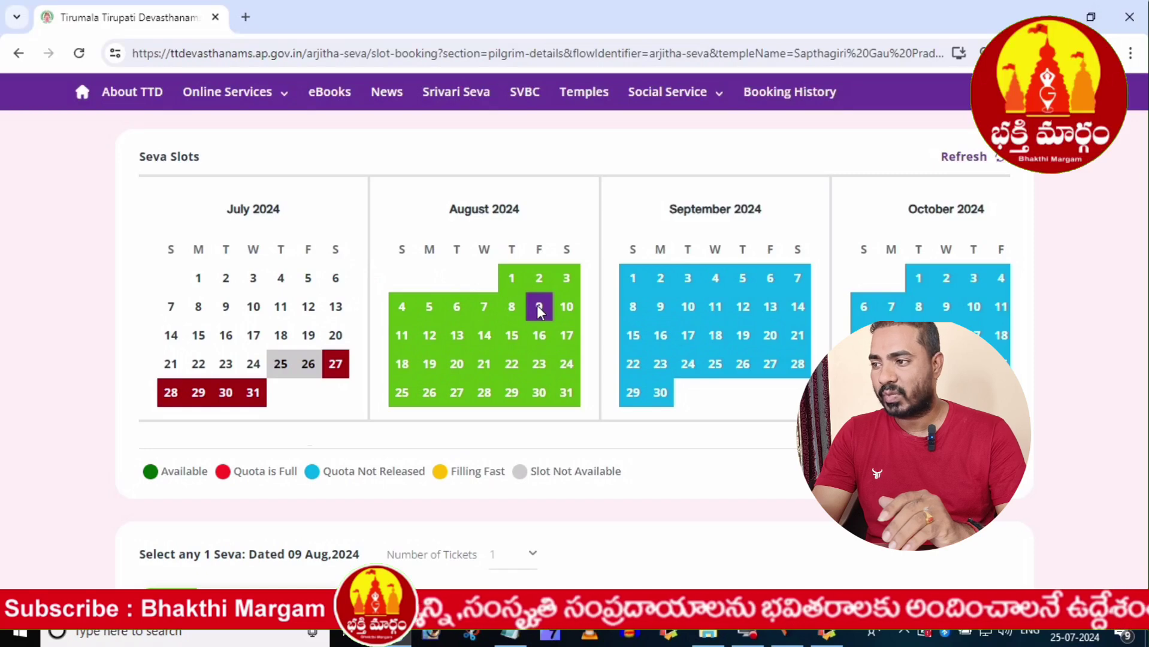
left_click(540, 339)
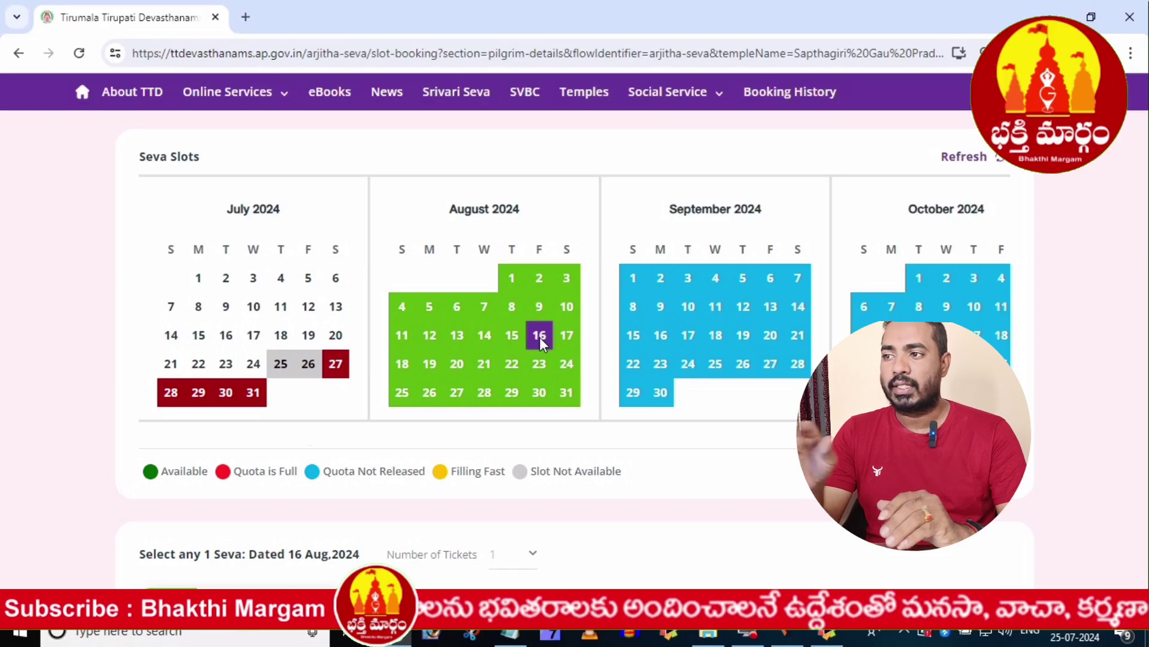
scroll(539, 336, "down", 2)
scroll(543, 346, "down", 2)
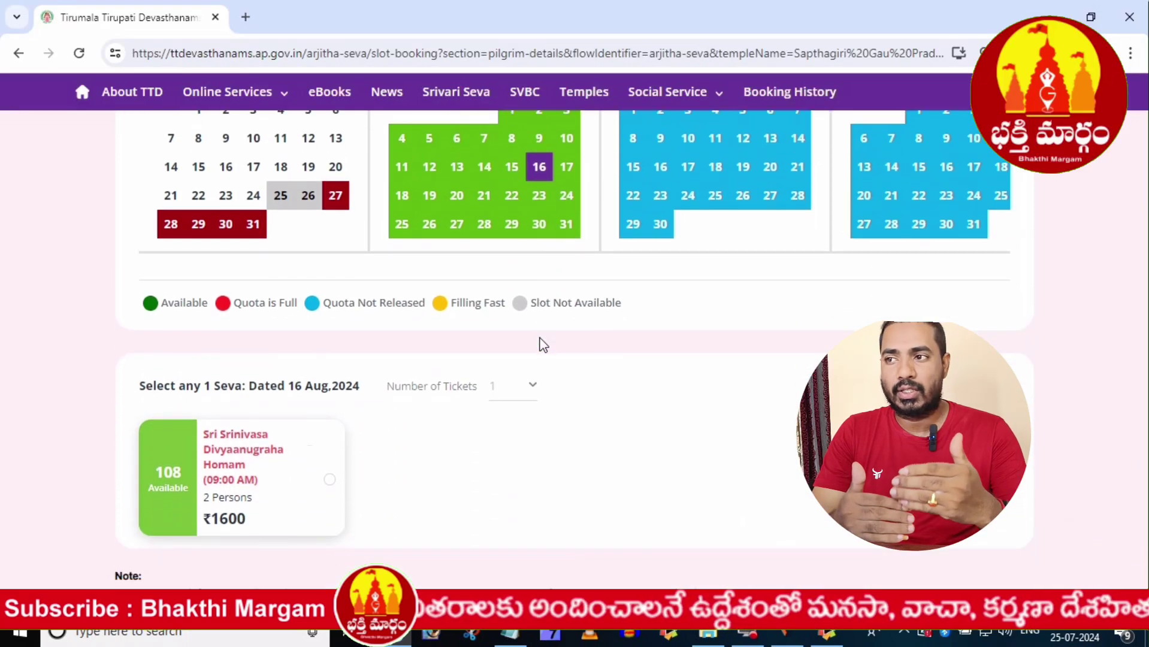
- Select the Homam seva card and check availability on 18–22 August
left_click(533, 383)
left_click(393, 385)
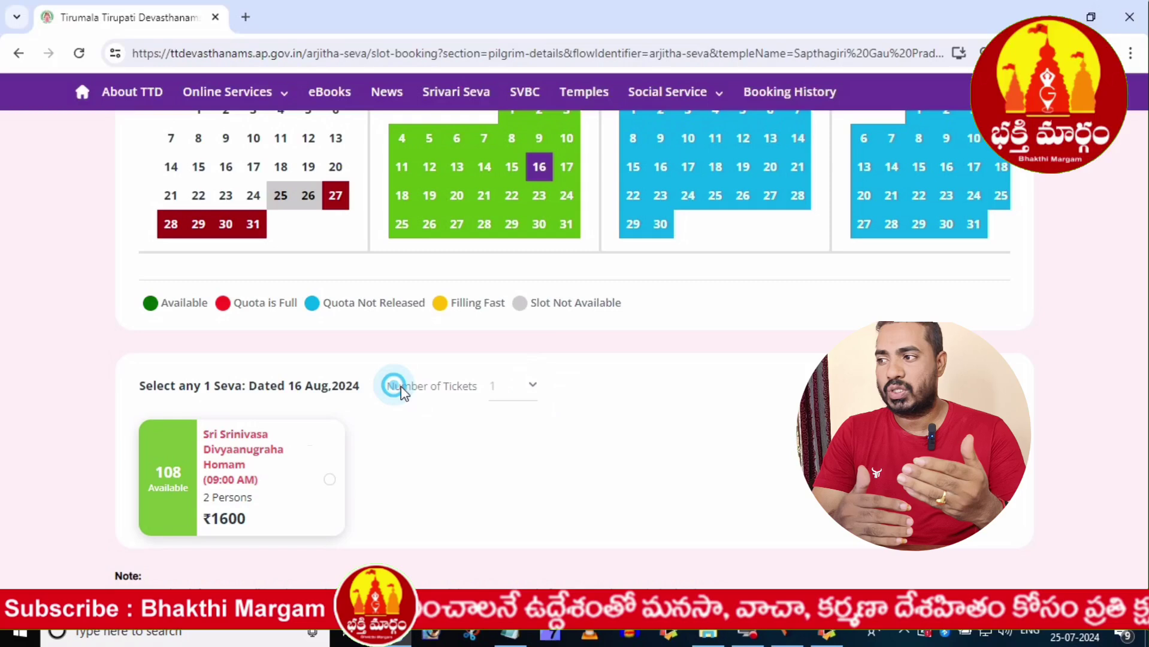
left_click(490, 391)
left_click(208, 384)
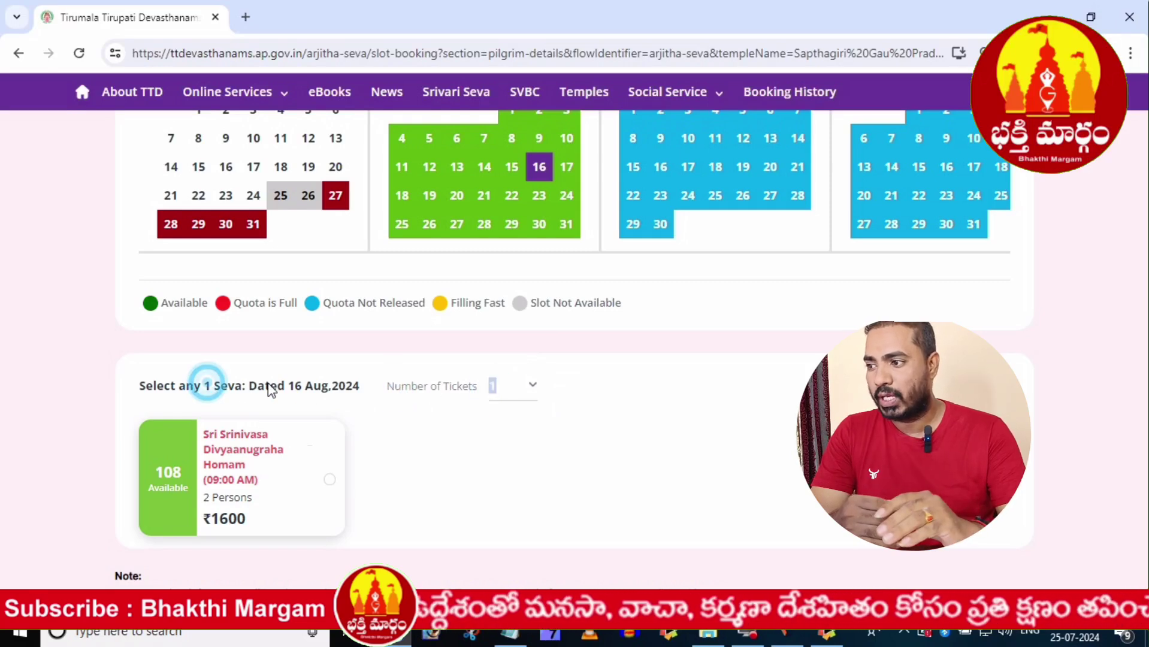
left_click(330, 480)
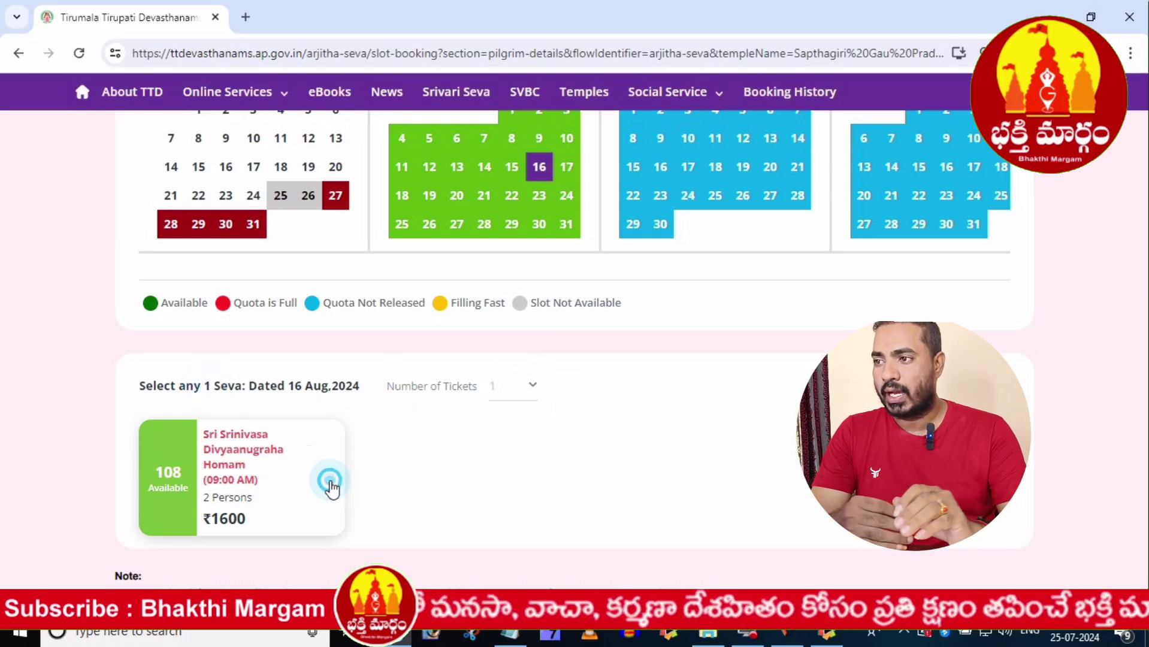
left_click(330, 480)
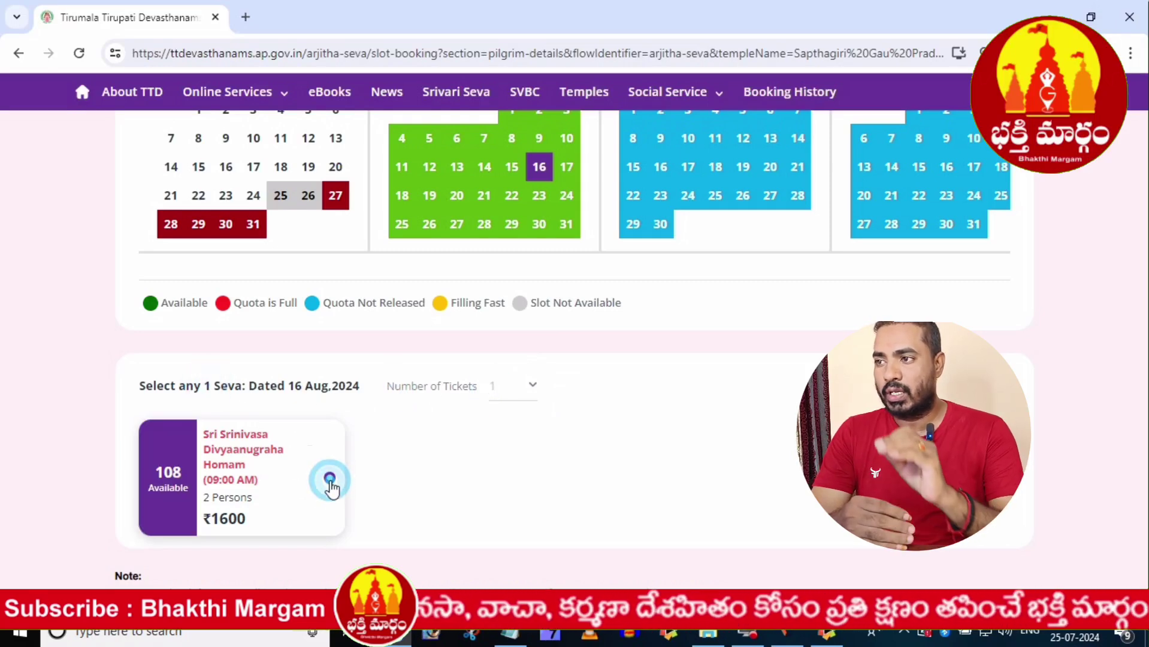
left_click(511, 196)
left_click(484, 196)
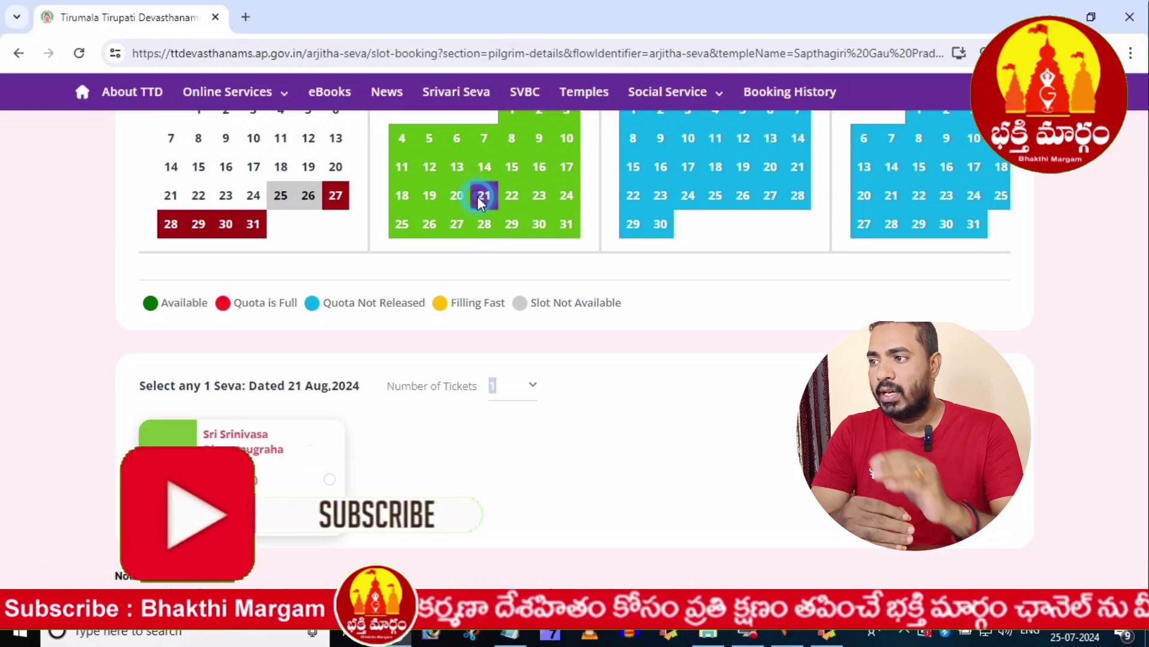
left_click(457, 195)
left_click(430, 196)
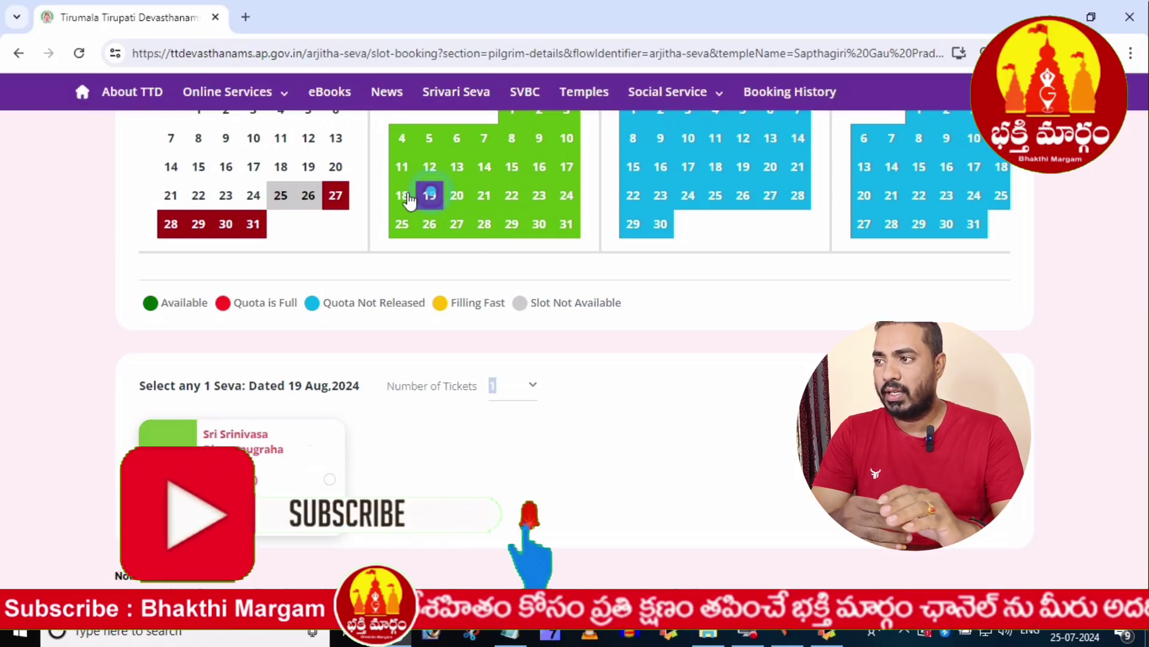
left_click(402, 195)
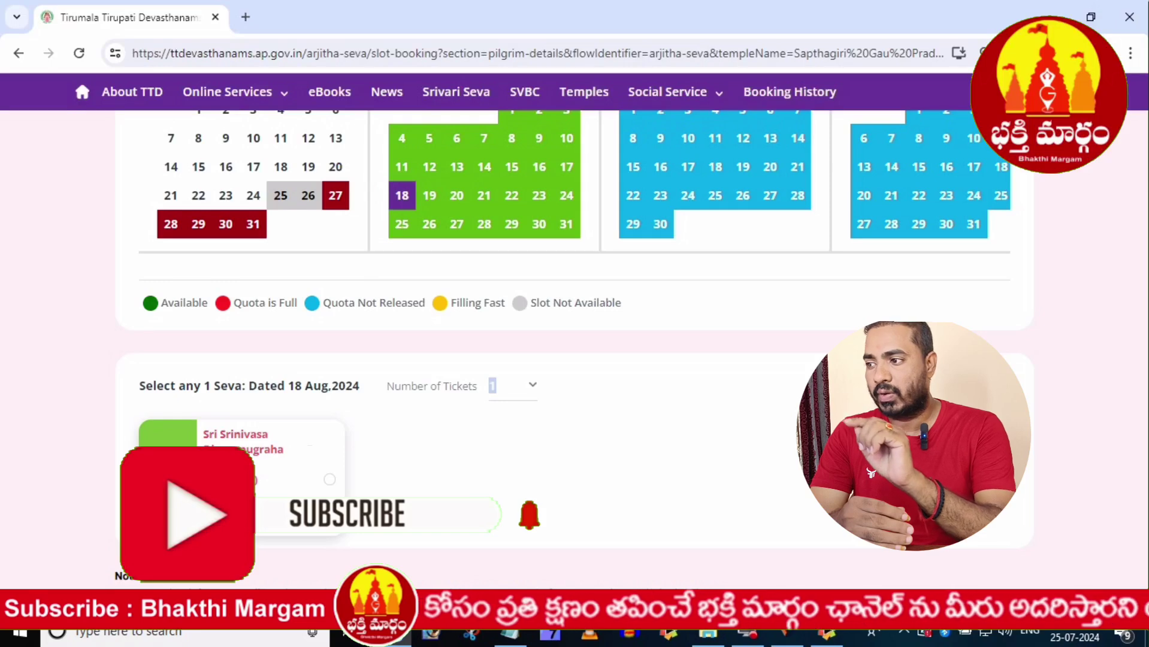
- Compare dates 13–30 August, finally selecting the 09:00 AM Homam on 14 Aug (143 available)
left_click(546, 223)
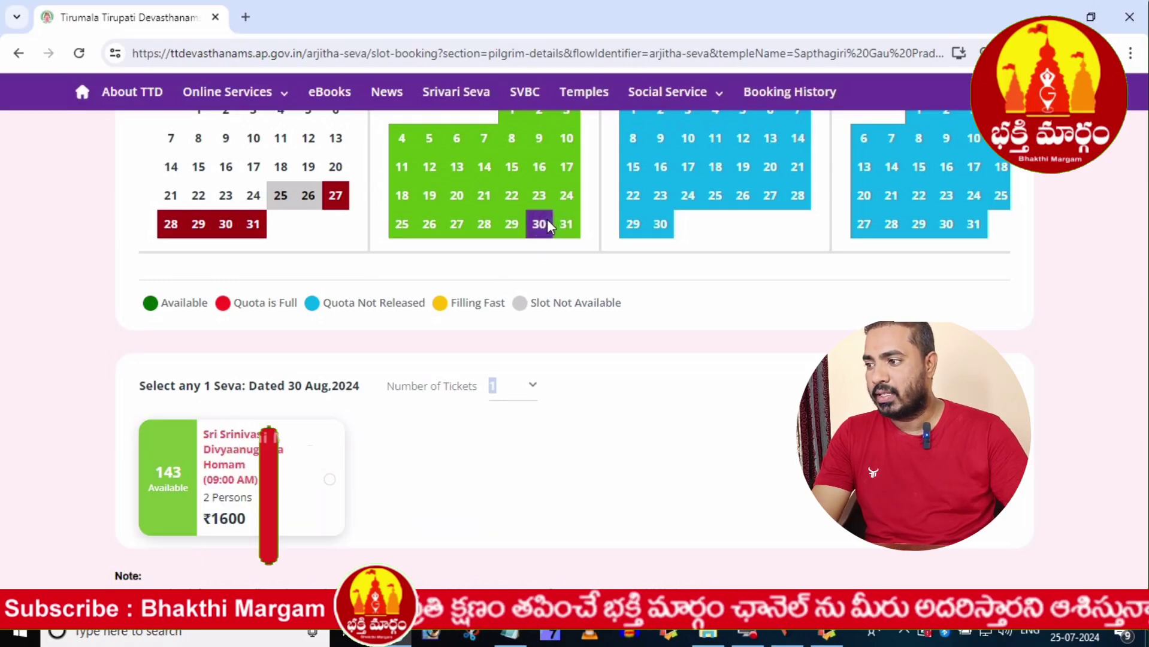
left_click(565, 196)
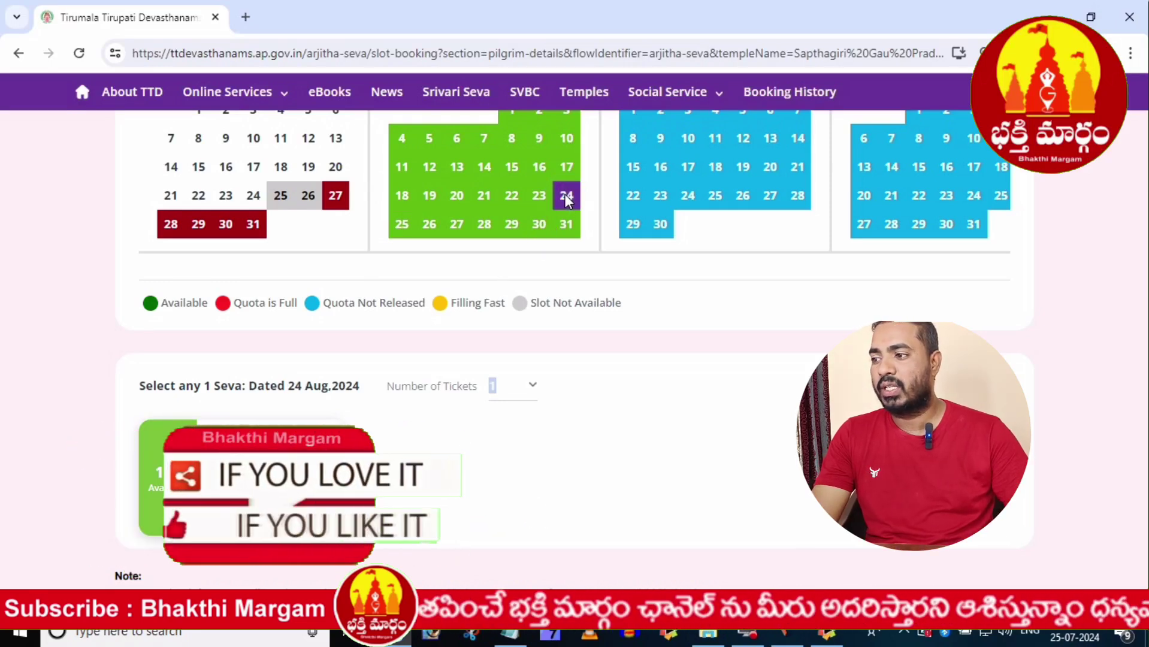
left_click(563, 168)
left_click(532, 168)
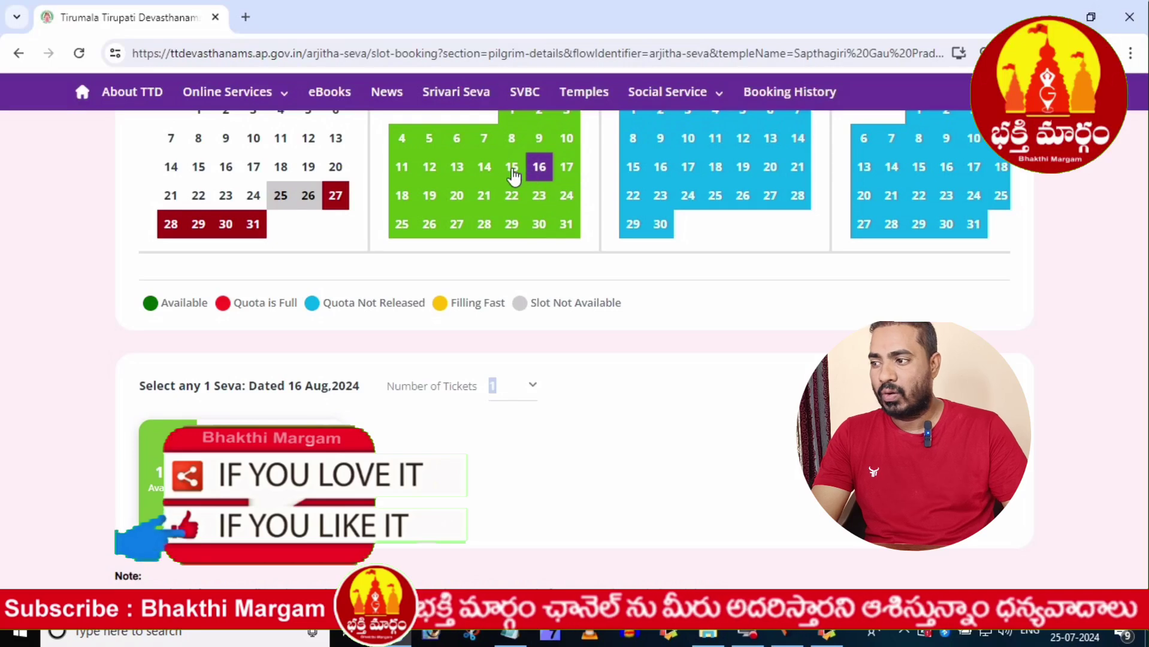
left_click(512, 169)
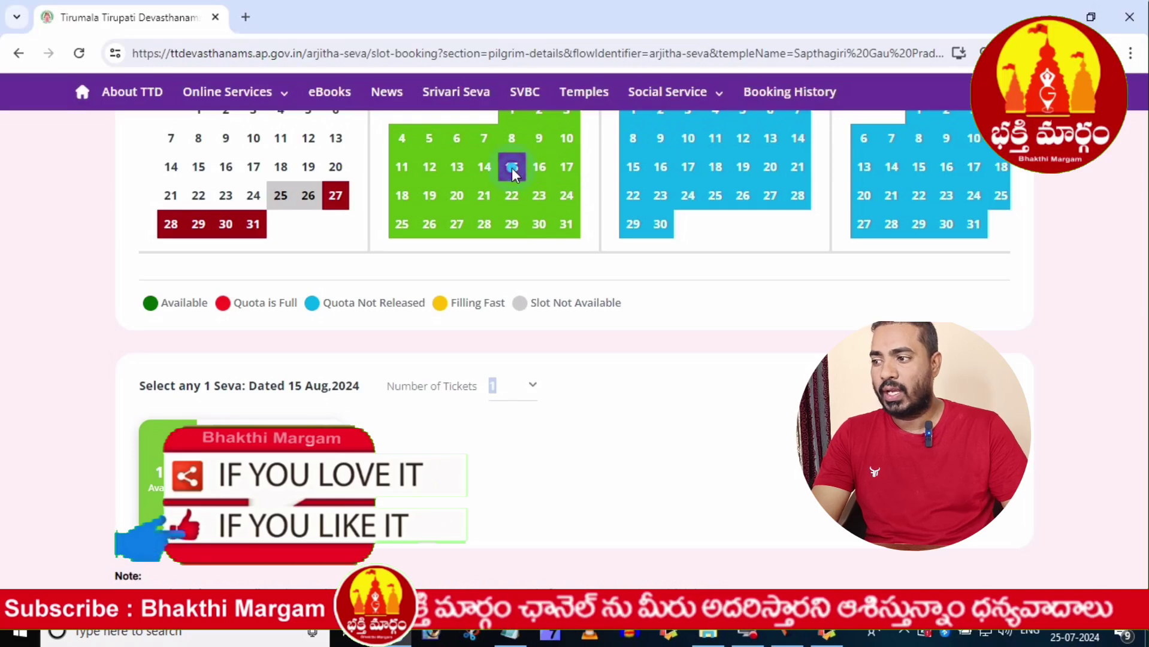
left_click(459, 170)
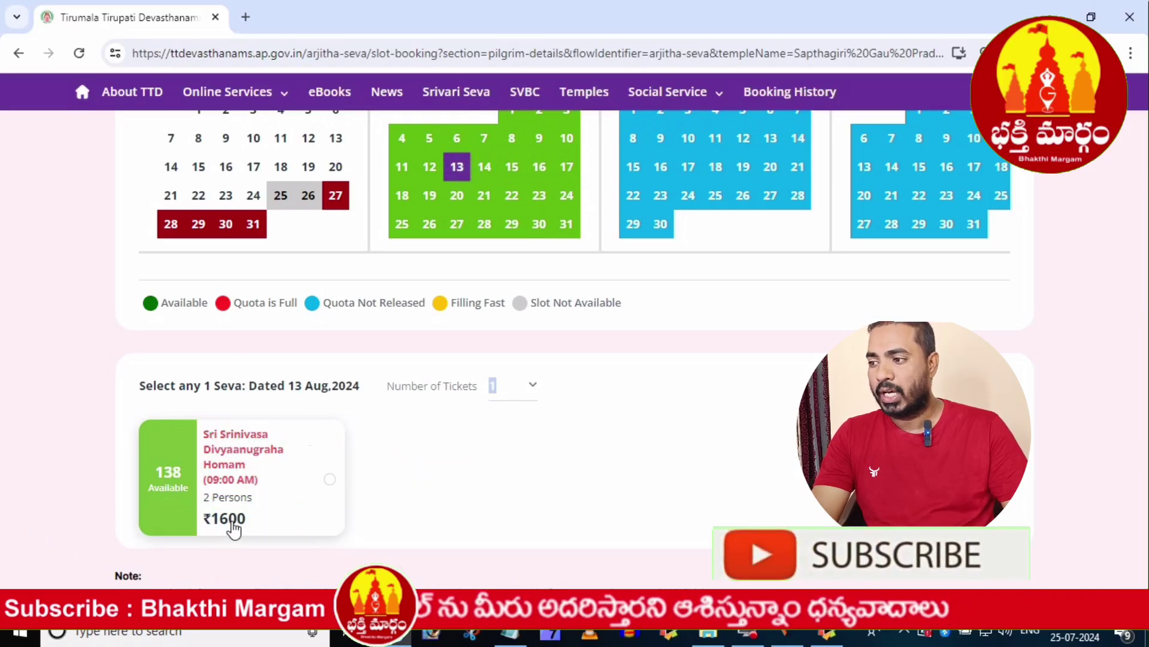
left_click(485, 196)
left_click(329, 480)
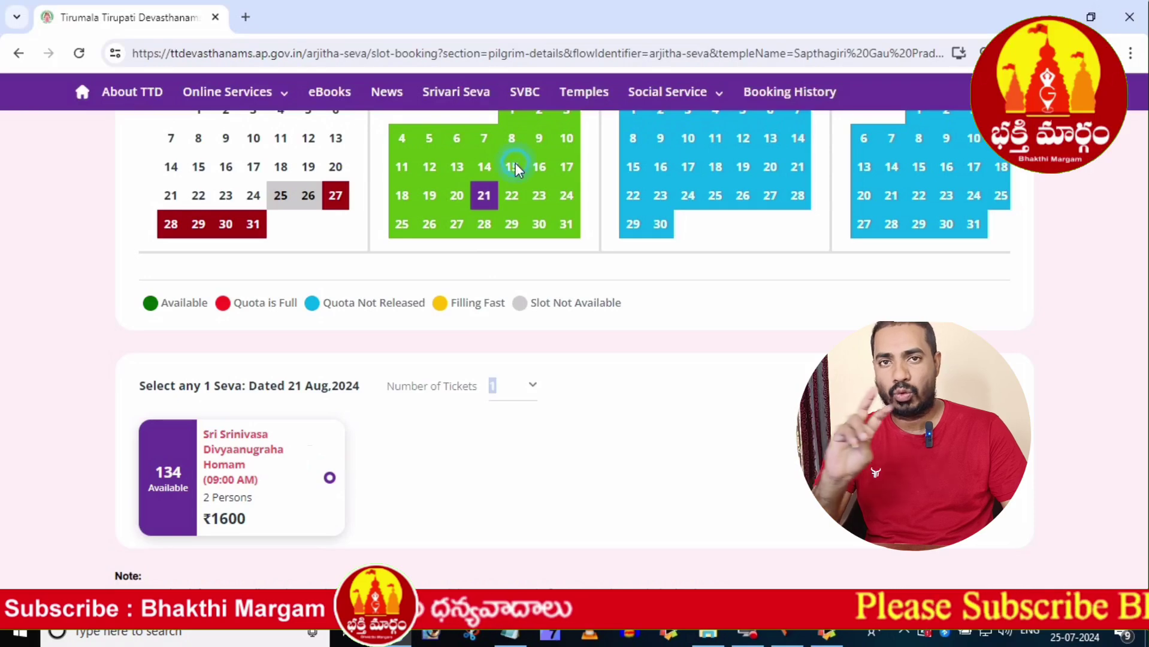
left_click(513, 165)
left_click(329, 482)
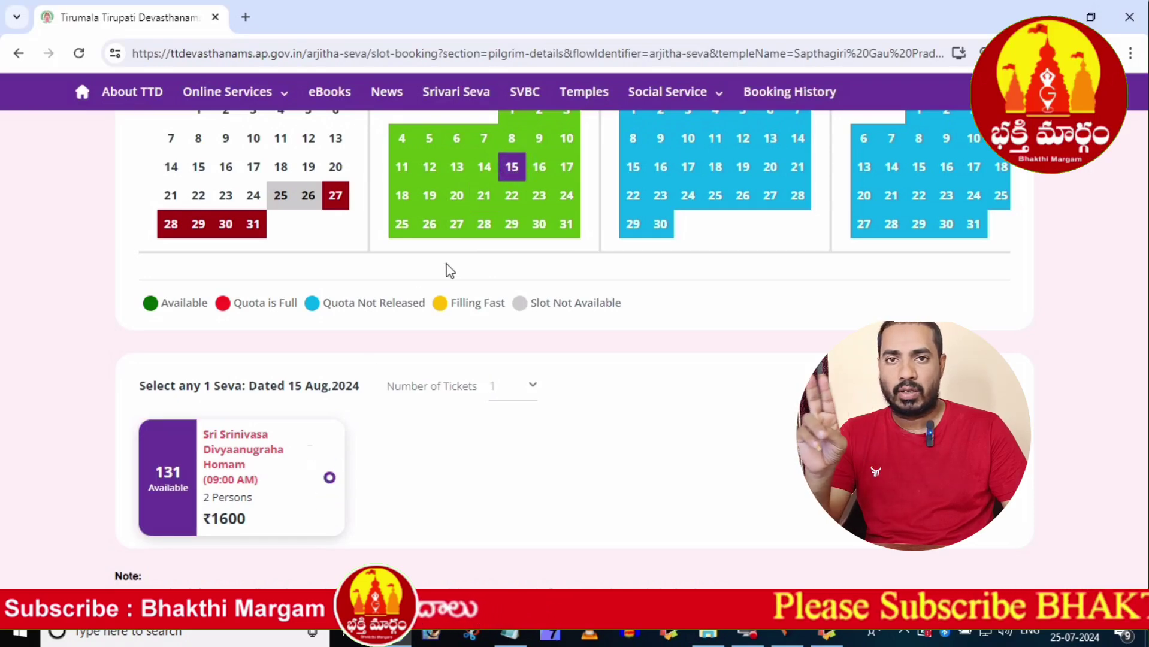
left_click(484, 168)
left_click(330, 486)
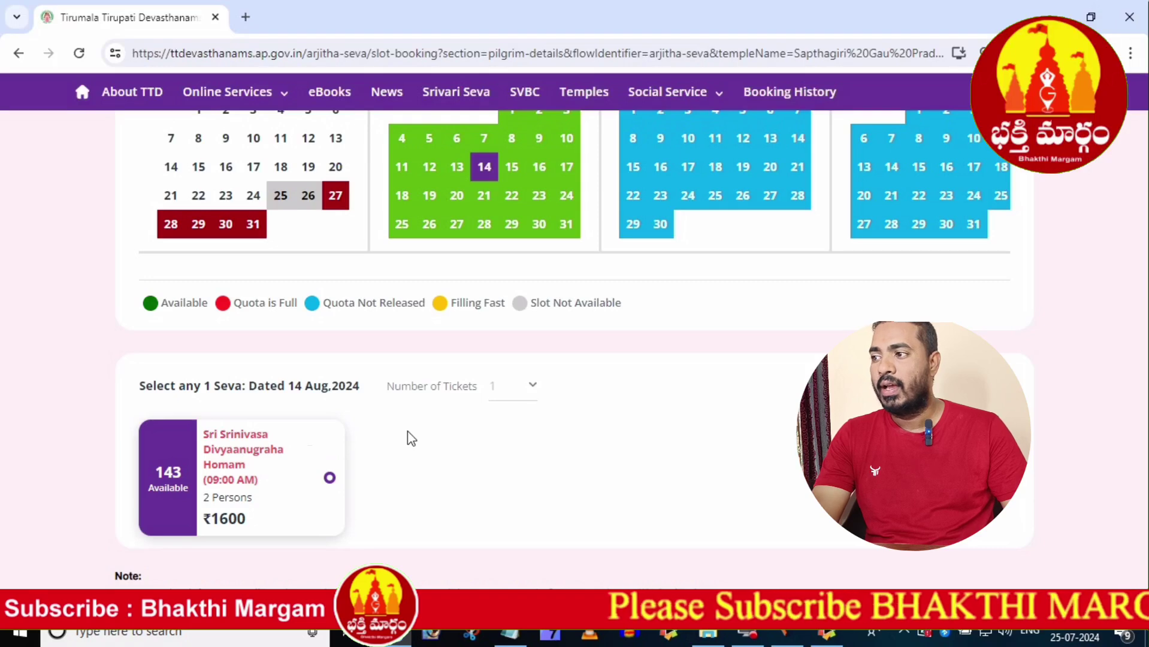
scroll(408, 432, "down", 3)
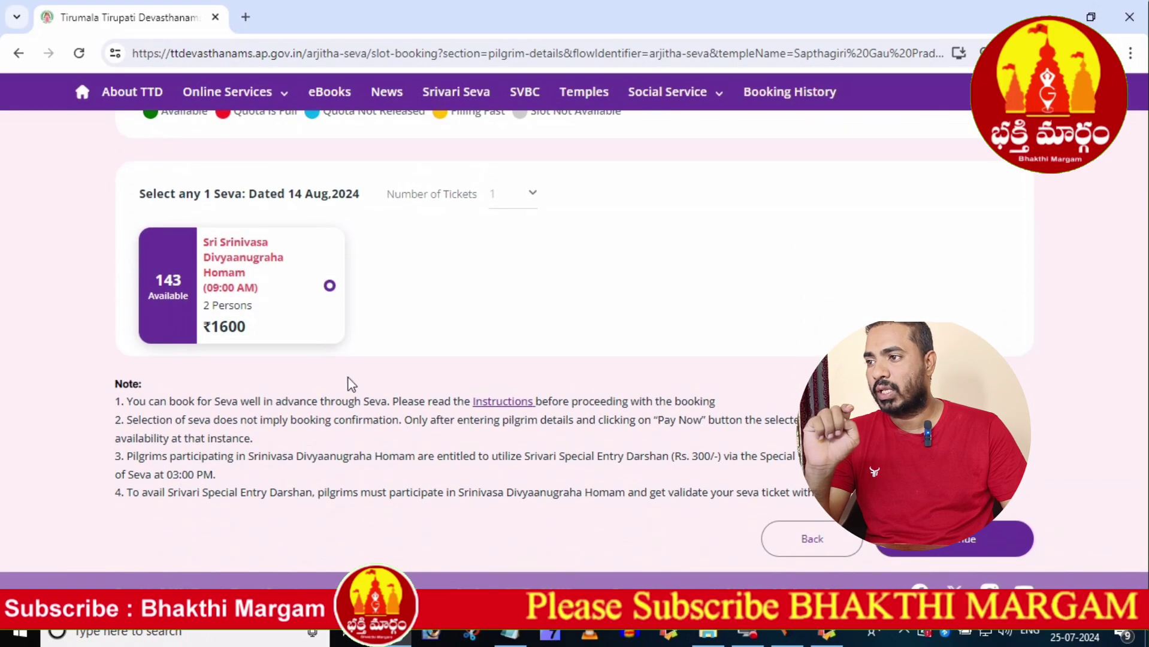
double_click(206, 231)
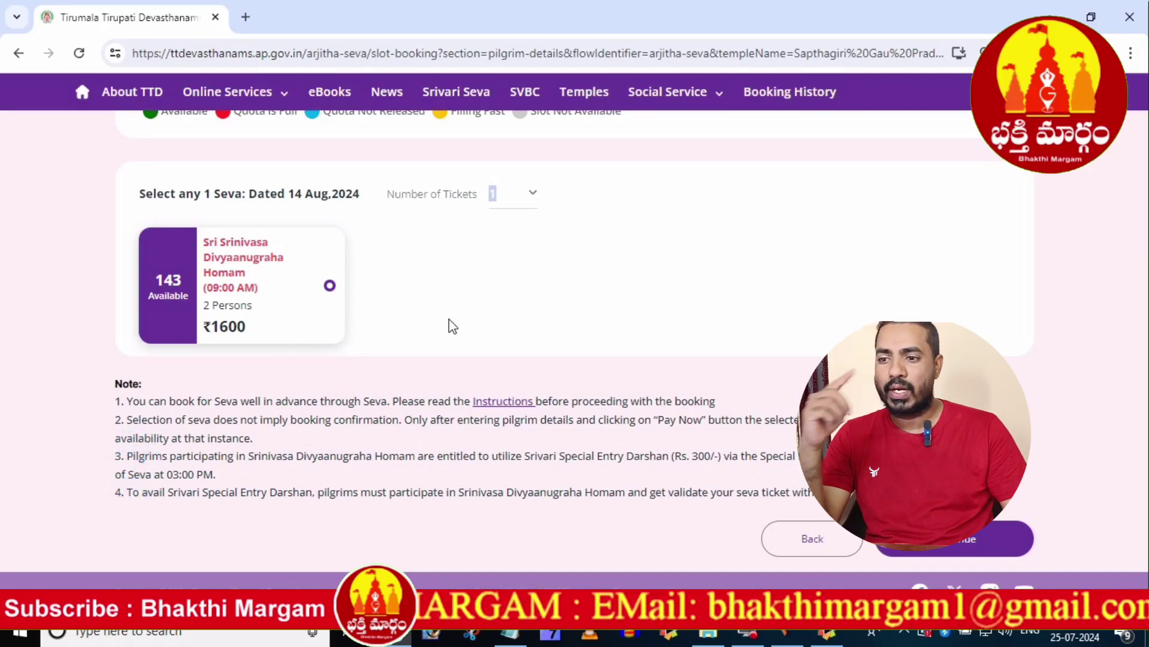
- Continue to the pilgrim details form and fill in the Gothram and contact e-mail address
left_click(953, 546)
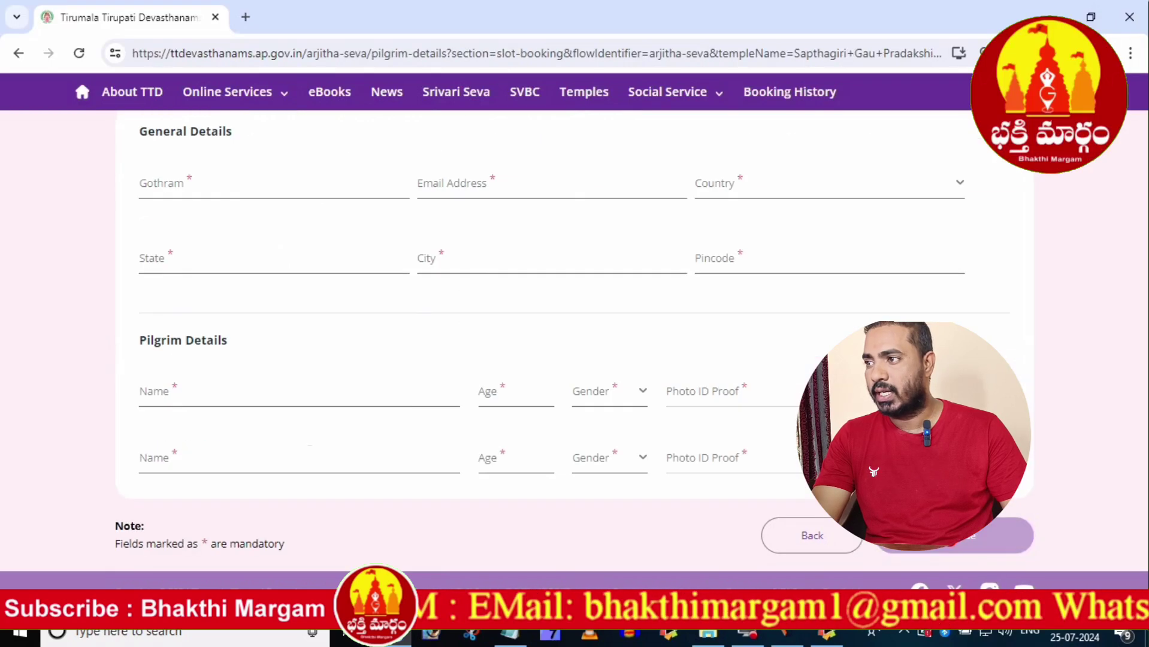
left_click(257, 189)
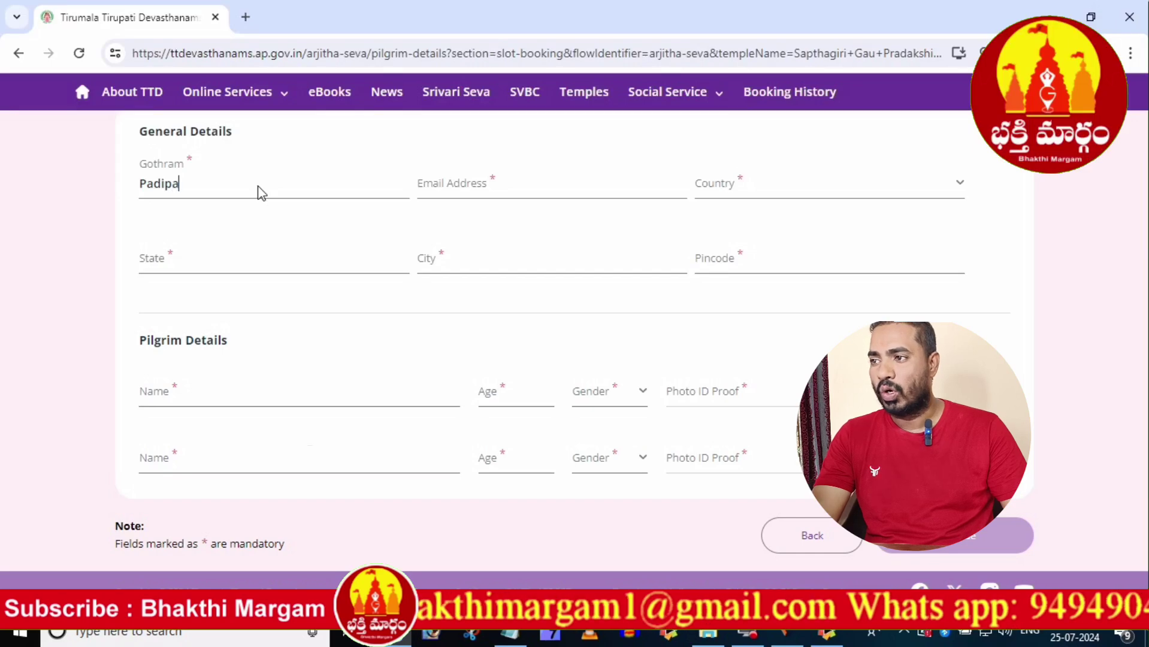
left_click(437, 182)
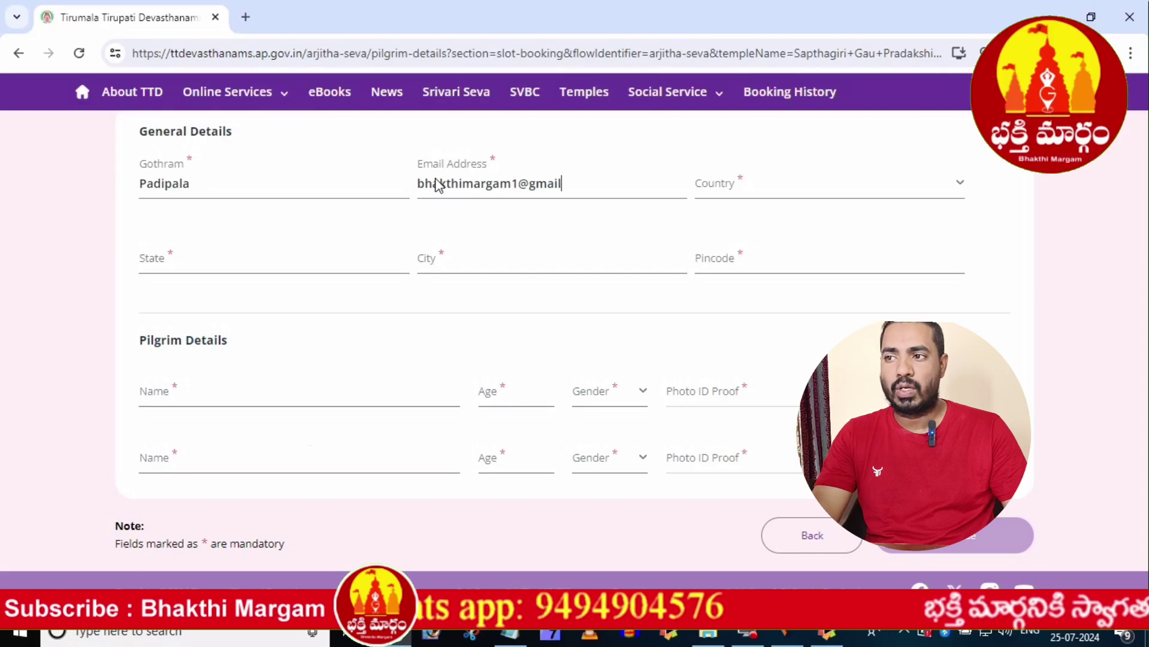
type(".com")
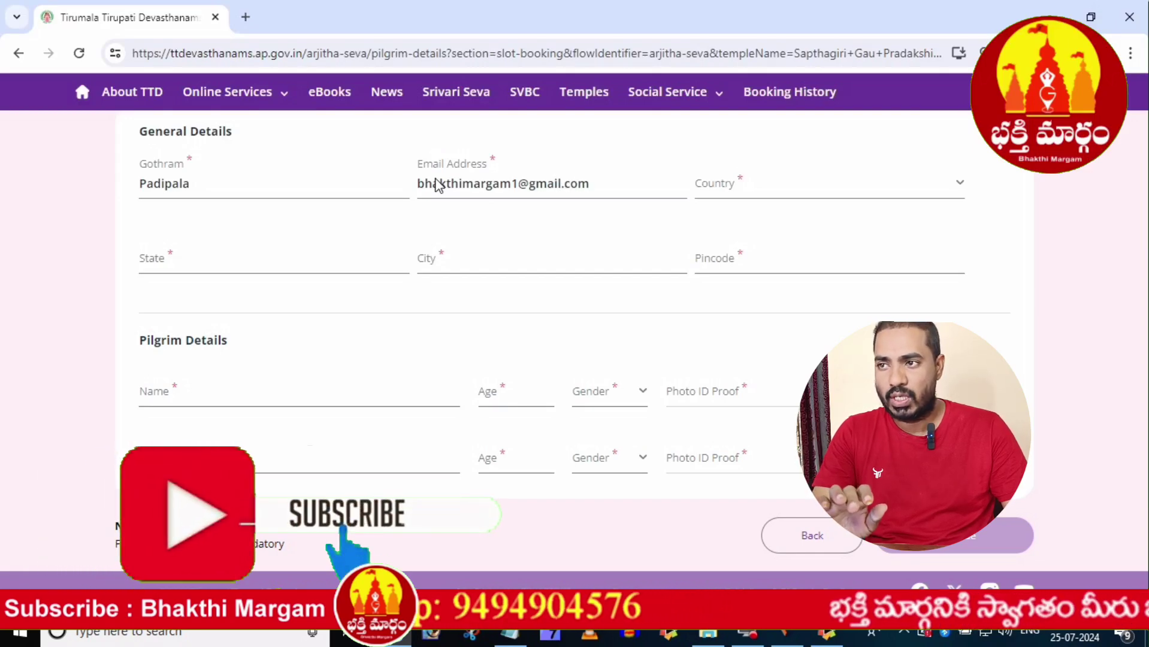
left_click(847, 193)
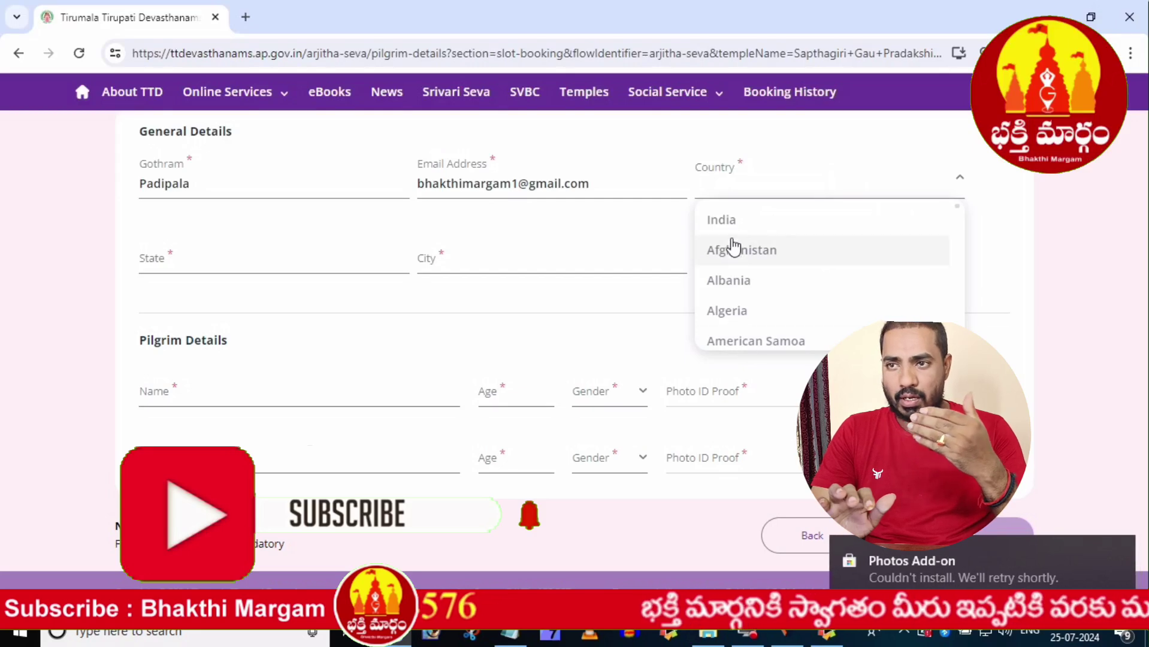
- Set the address country to India and the state to Andhra Pradesh
left_click(725, 220)
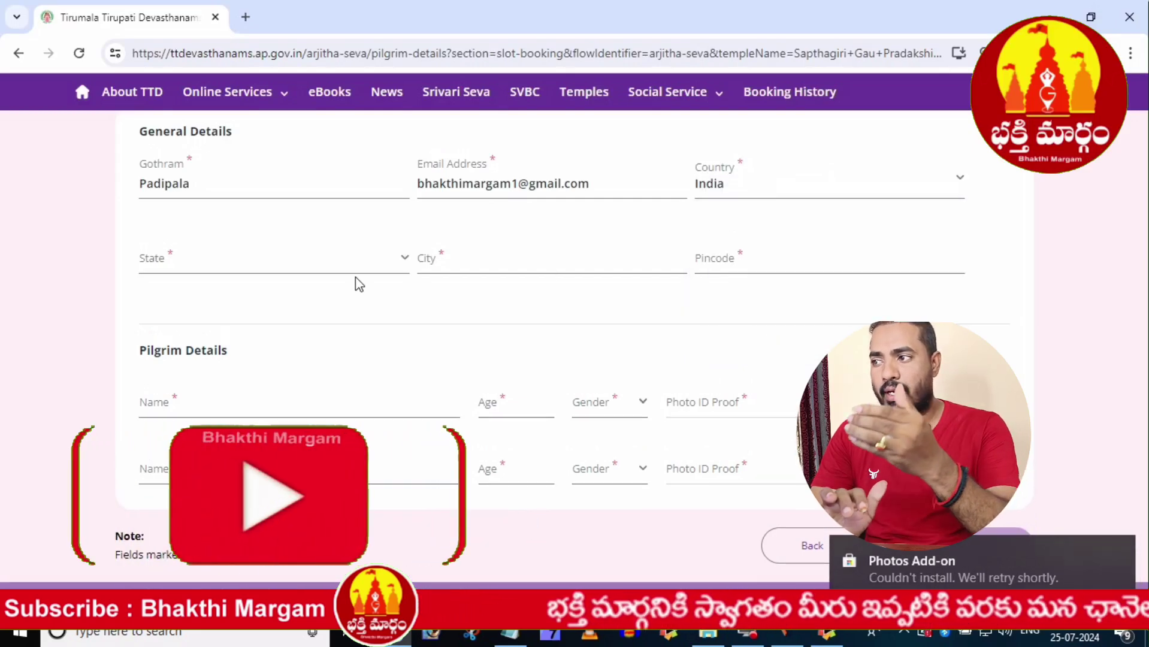
left_click(358, 260)
scroll(240, 344, "down", 2)
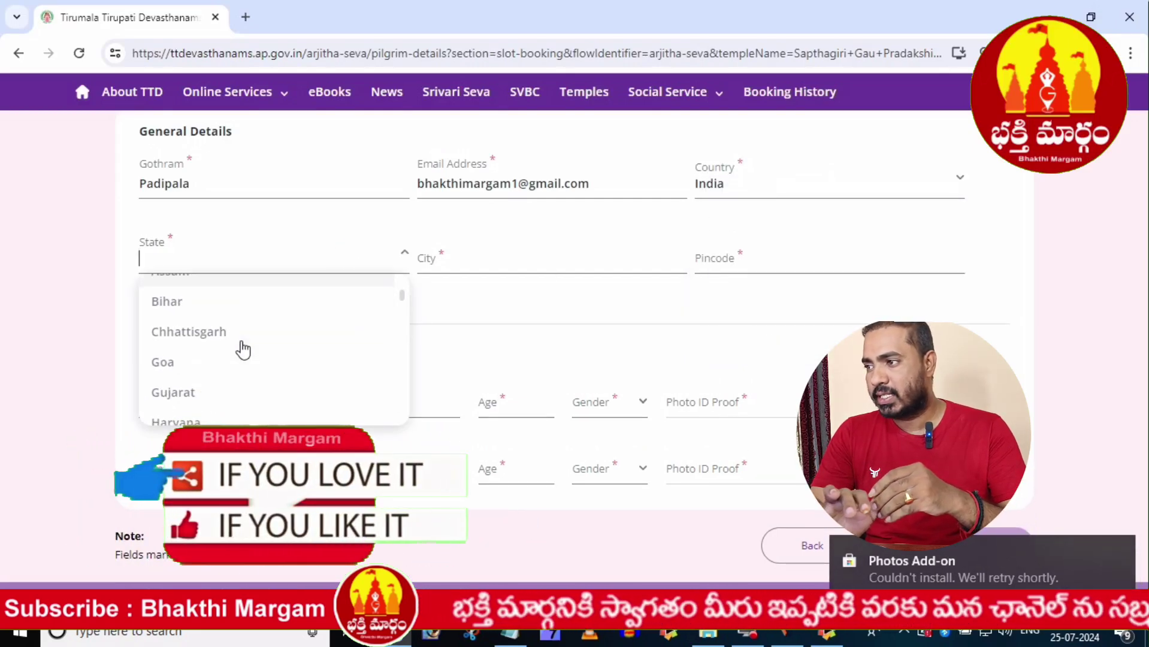
scroll(242, 353, "down", 10)
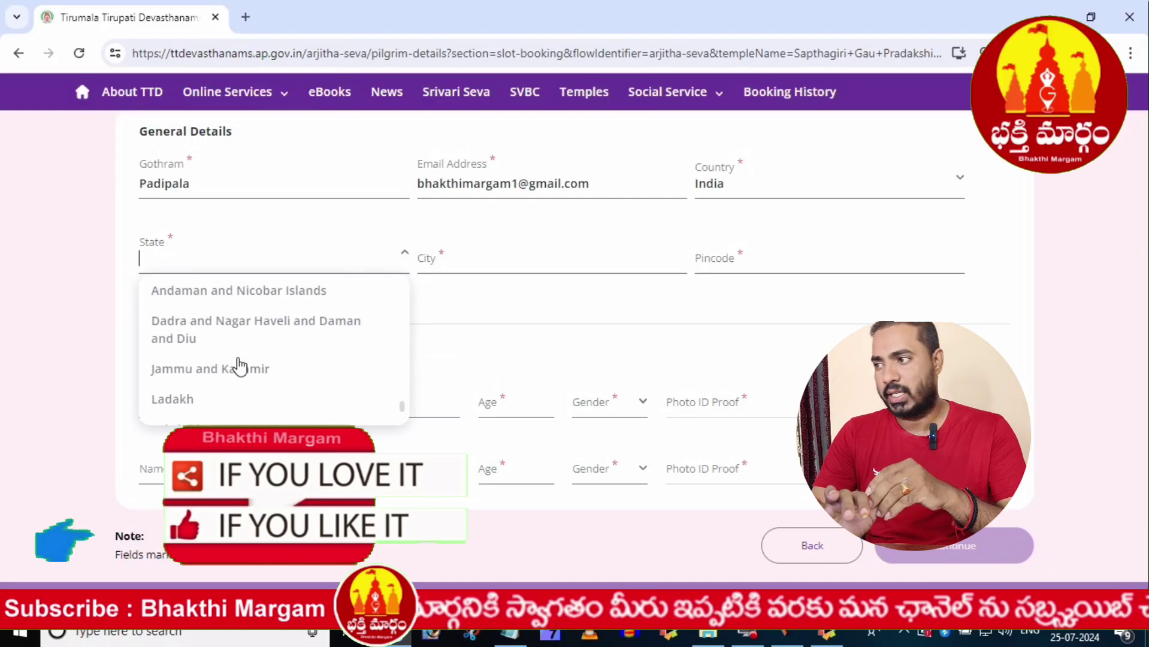
scroll(239, 366, "down", 2)
scroll(240, 367, "up", 6)
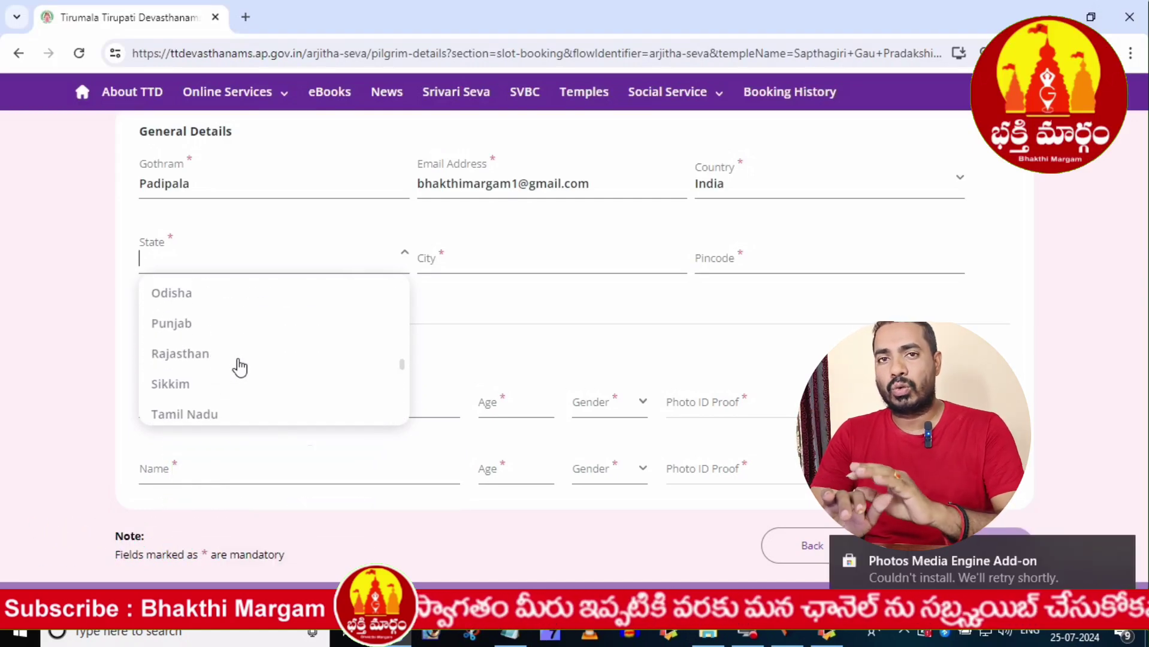
scroll(240, 367, "up", 5)
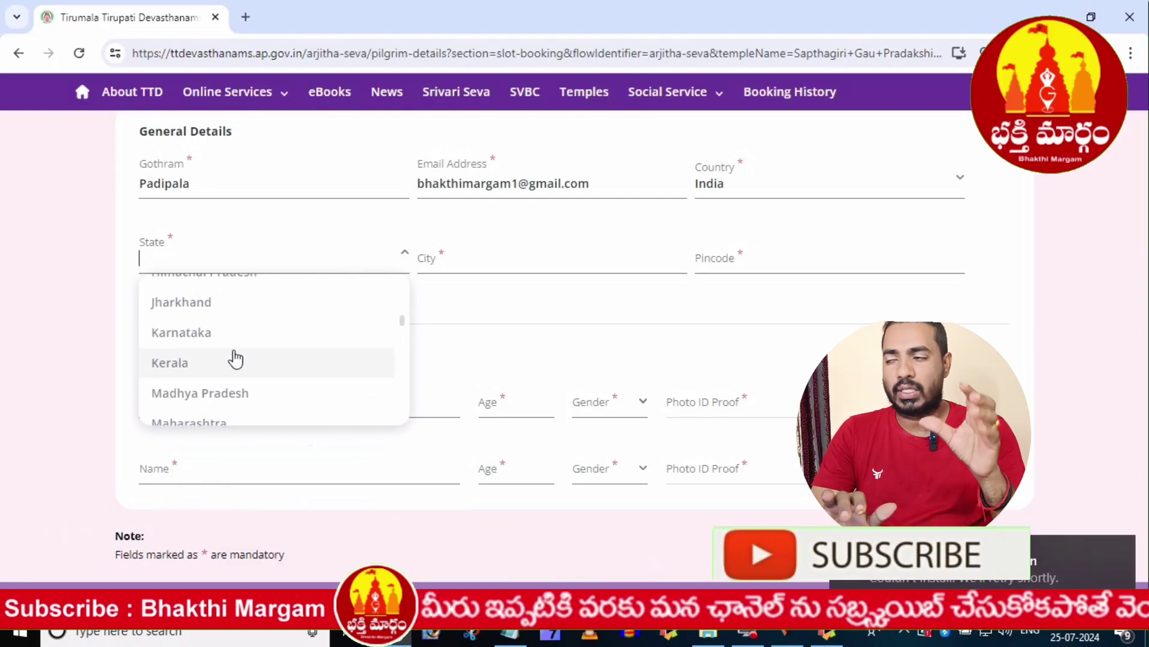
scroll(236, 358, "up", 5)
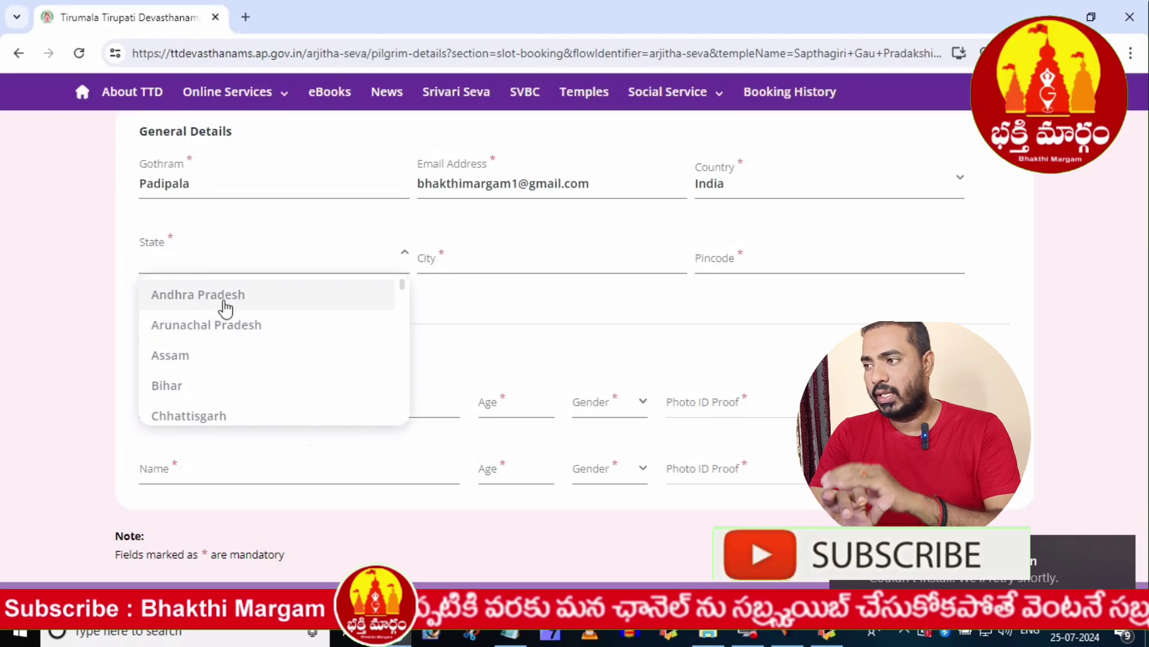
left_click(224, 302)
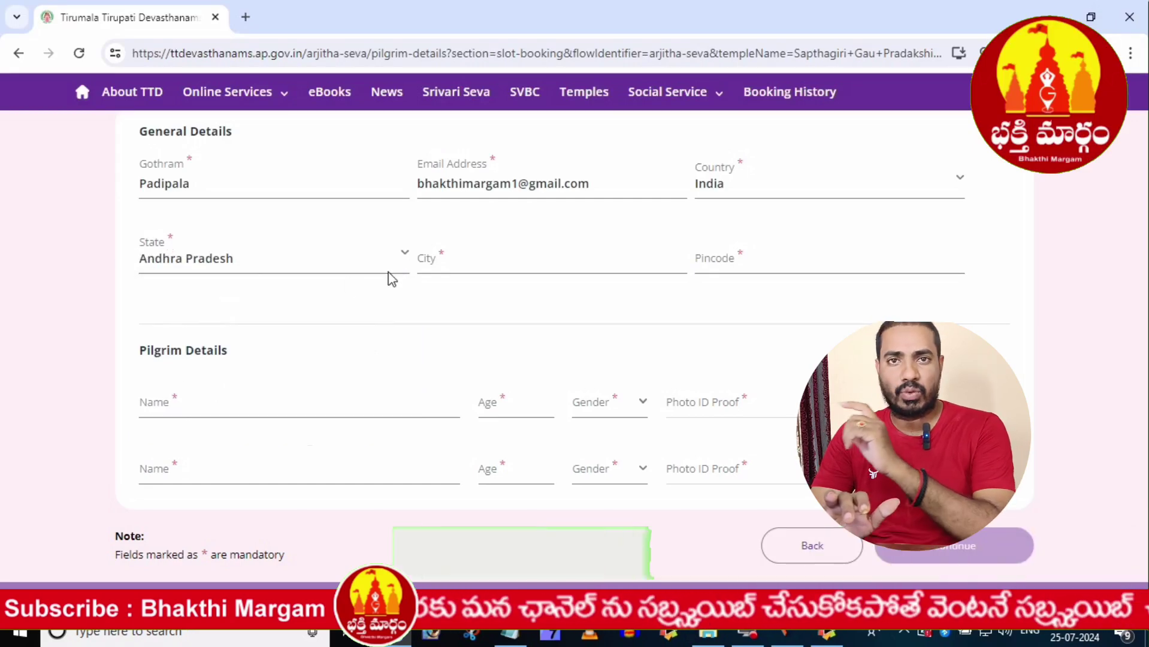
- Fill in the city and the pincode in General Details
left_click(464, 273)
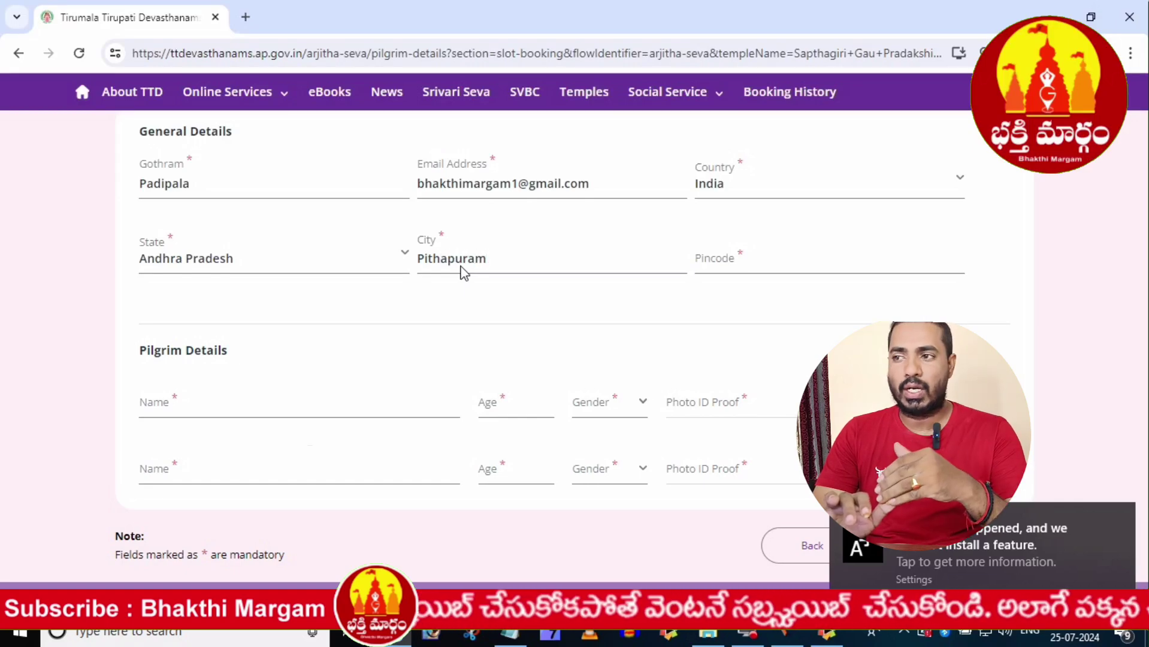
left_click(631, 302)
left_click(788, 267)
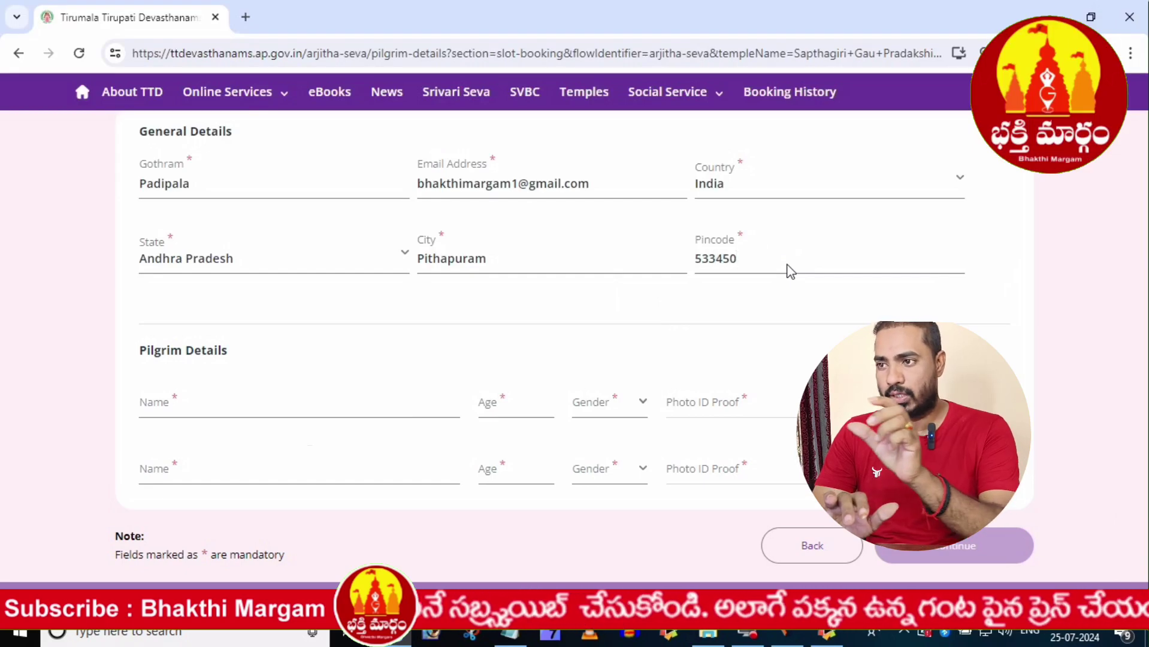
- Enter the first pilgrim's name and age, and set the gender to Male
left_click(345, 409)
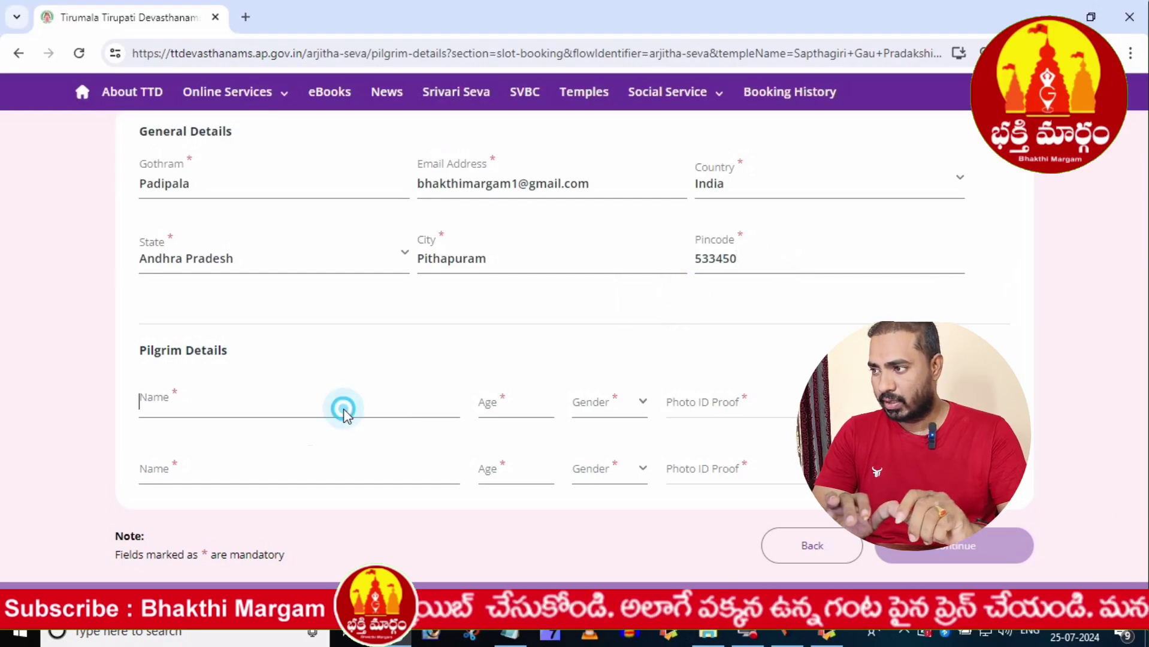
scroll(426, 357, "down", 1)
left_click(167, 385)
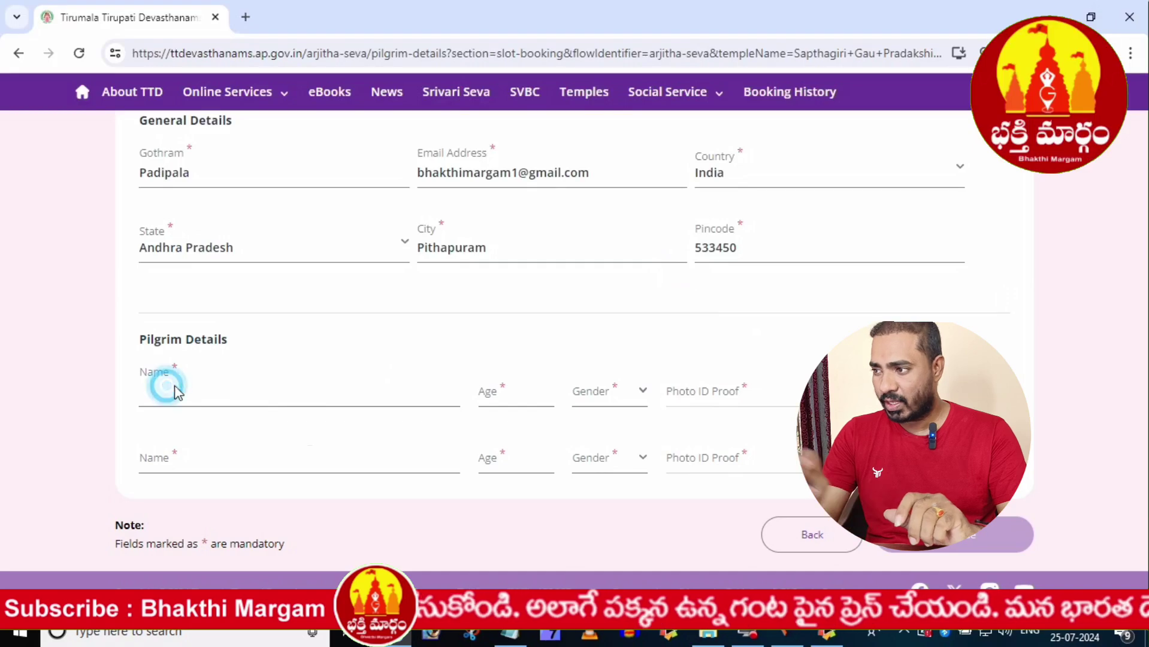
left_click(384, 388)
left_click(485, 387)
left_click(599, 403)
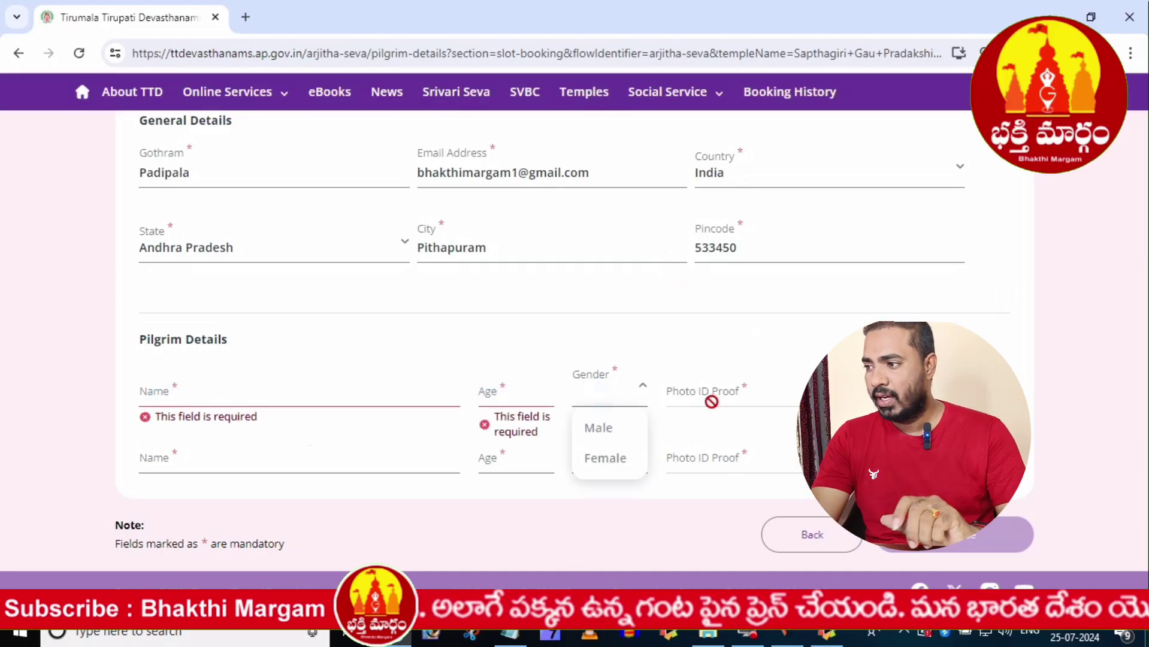
left_click(591, 432)
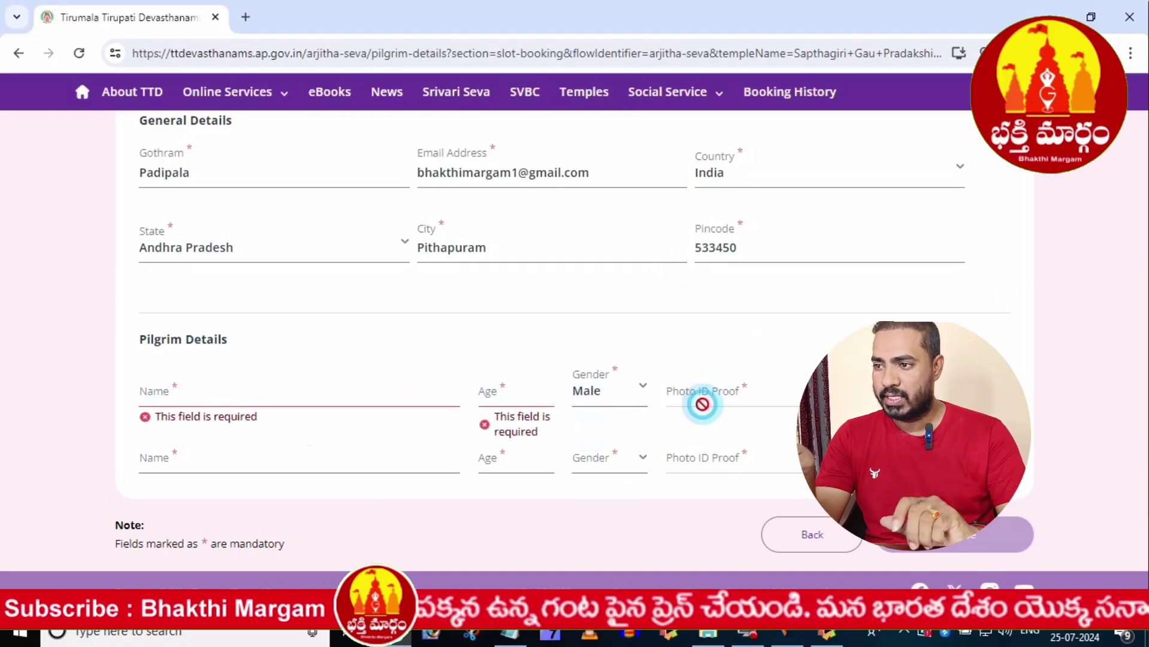
- Revise the first pilgrim's name and age, and select Aadhaar Card as the photo ID proof
left_click(347, 468)
left_click(238, 393)
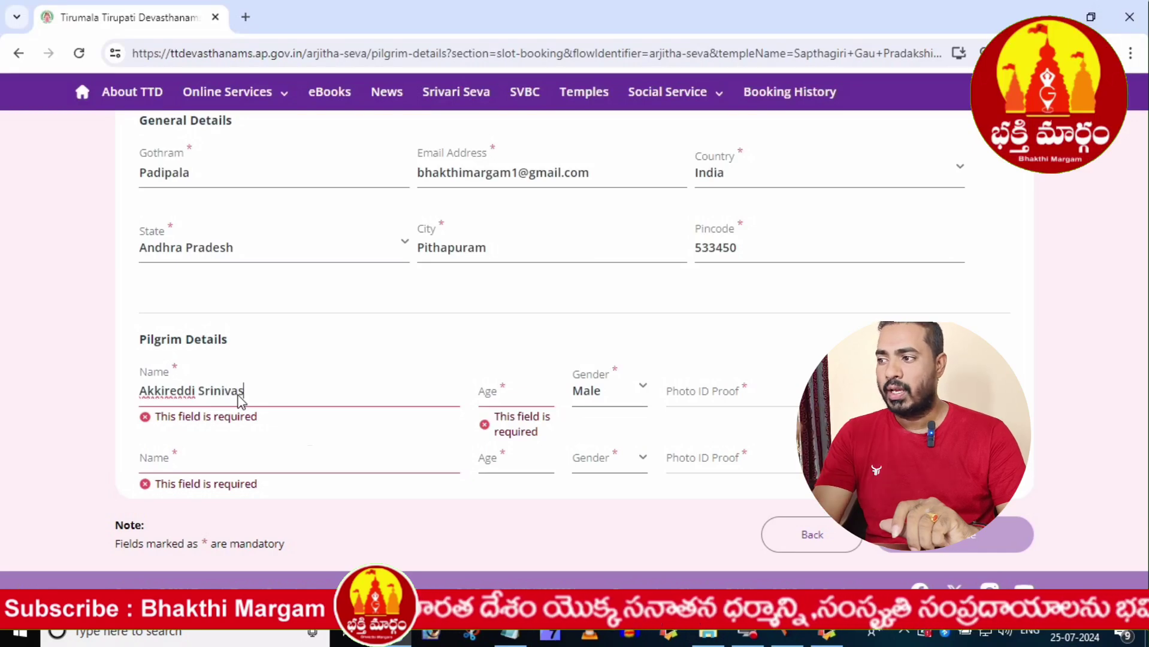
left_click(512, 396)
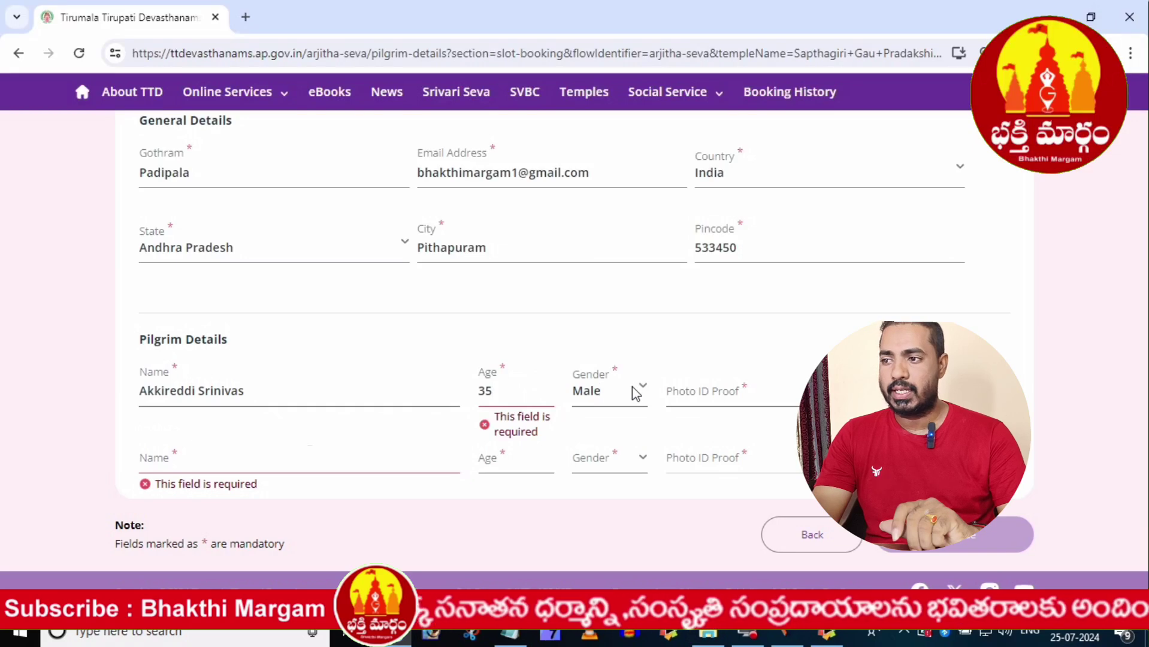
left_click(676, 395)
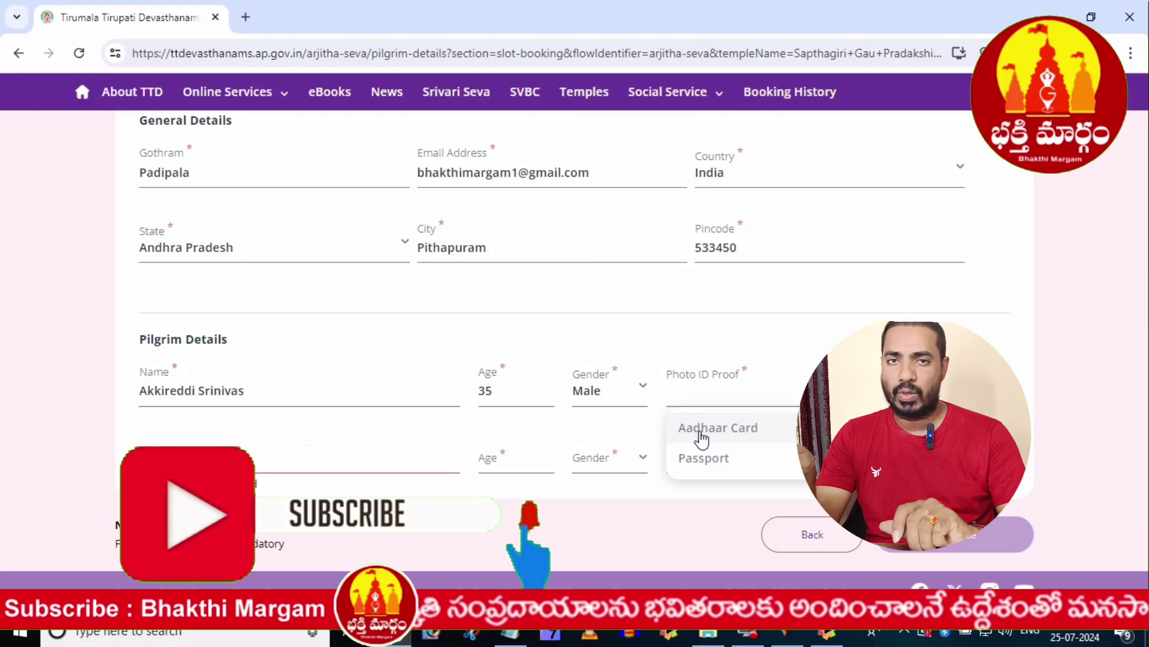
left_click(702, 435)
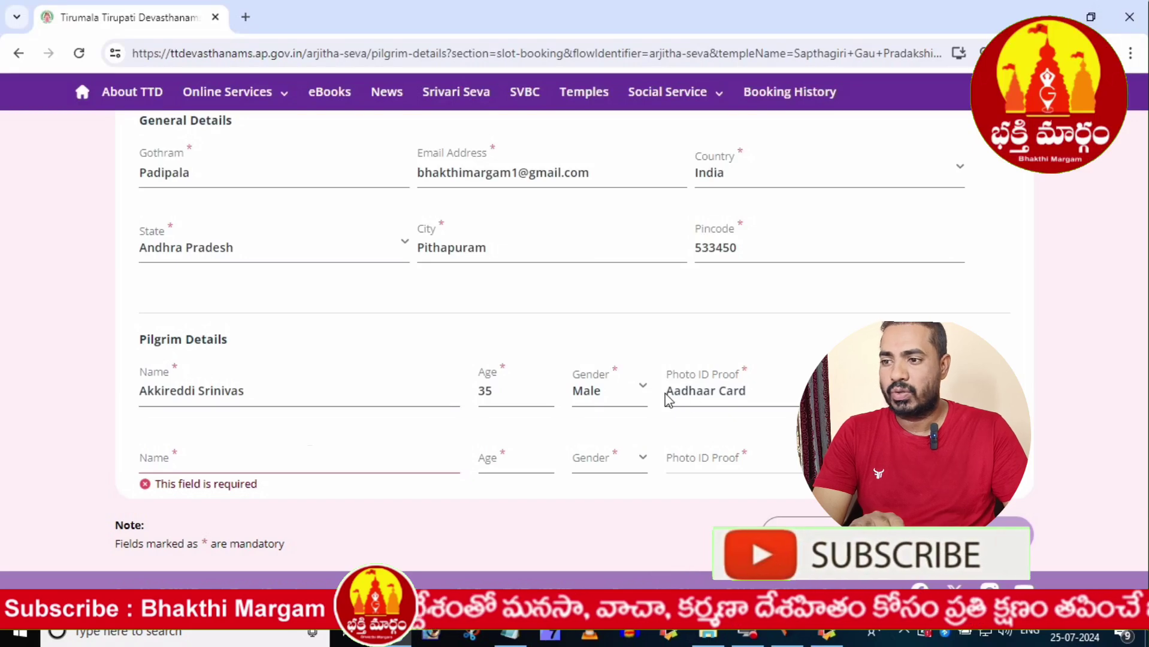
- Review the first pilgrim's entries, then add the second pilgrim's name with Aadhaar Card ID proof
left_click_drag(758, 391, 351, 404)
left_click_drag(267, 394, 80, 424)
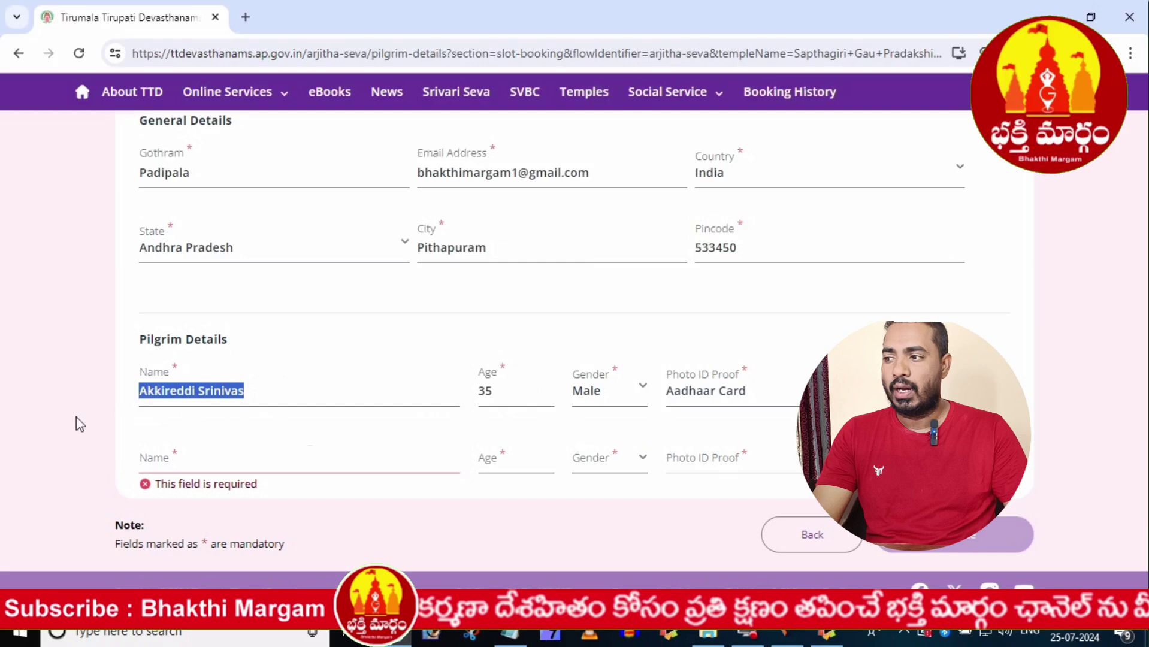
left_click(157, 470)
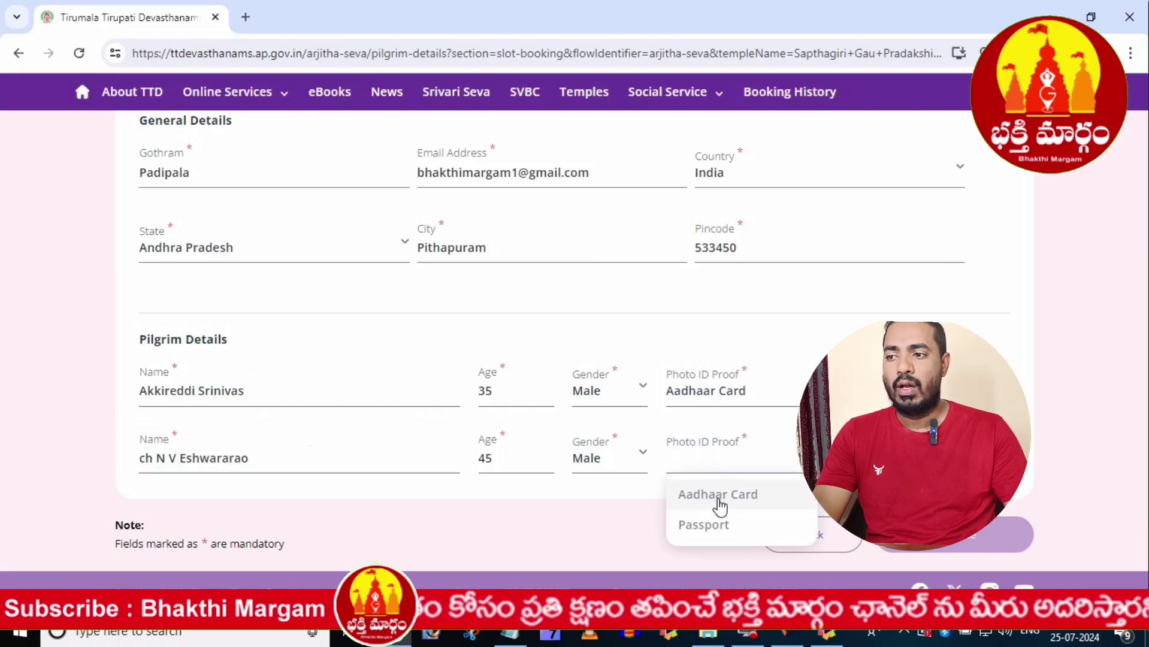
left_click(719, 502)
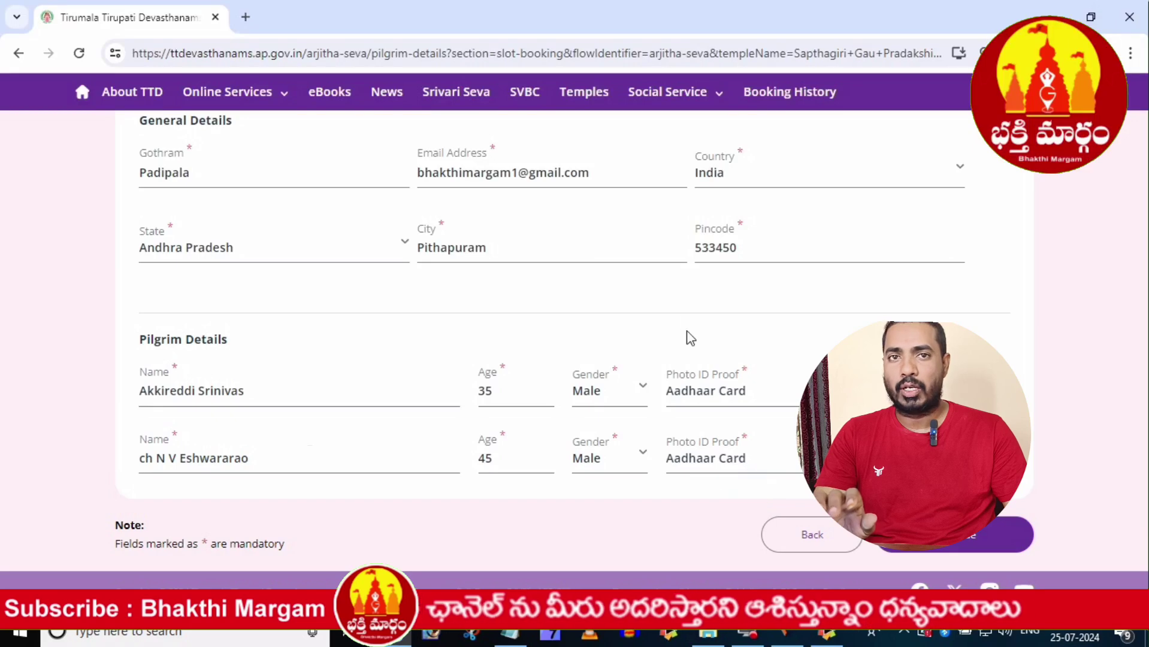
left_click(136, 390)
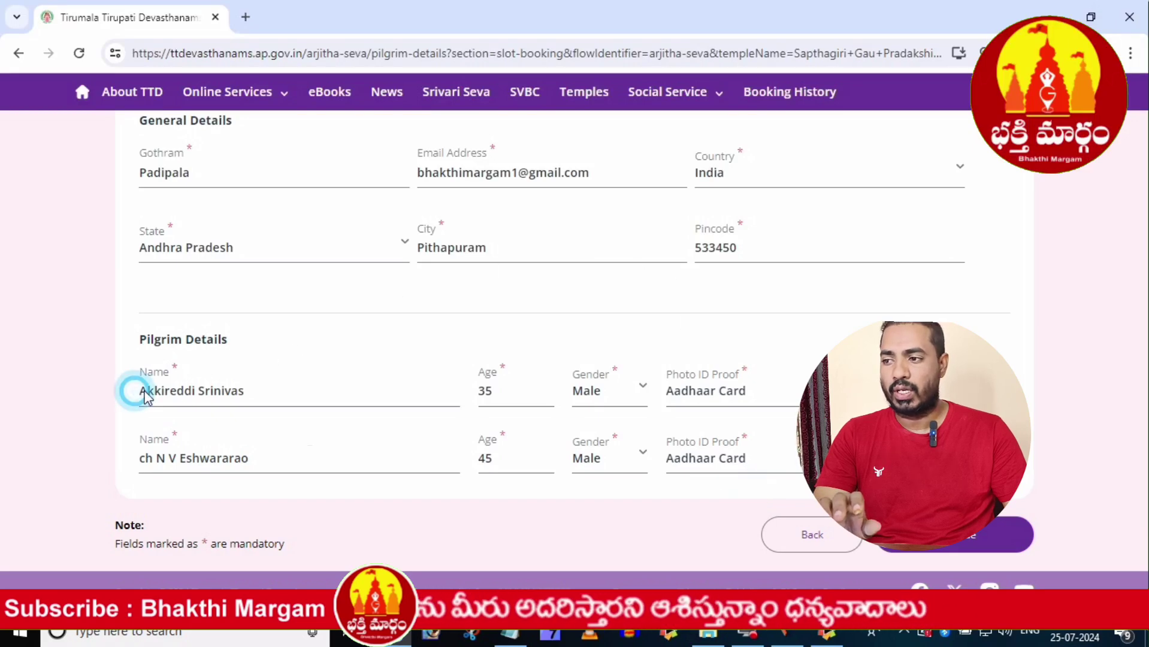
left_click_drag(259, 390, 130, 395)
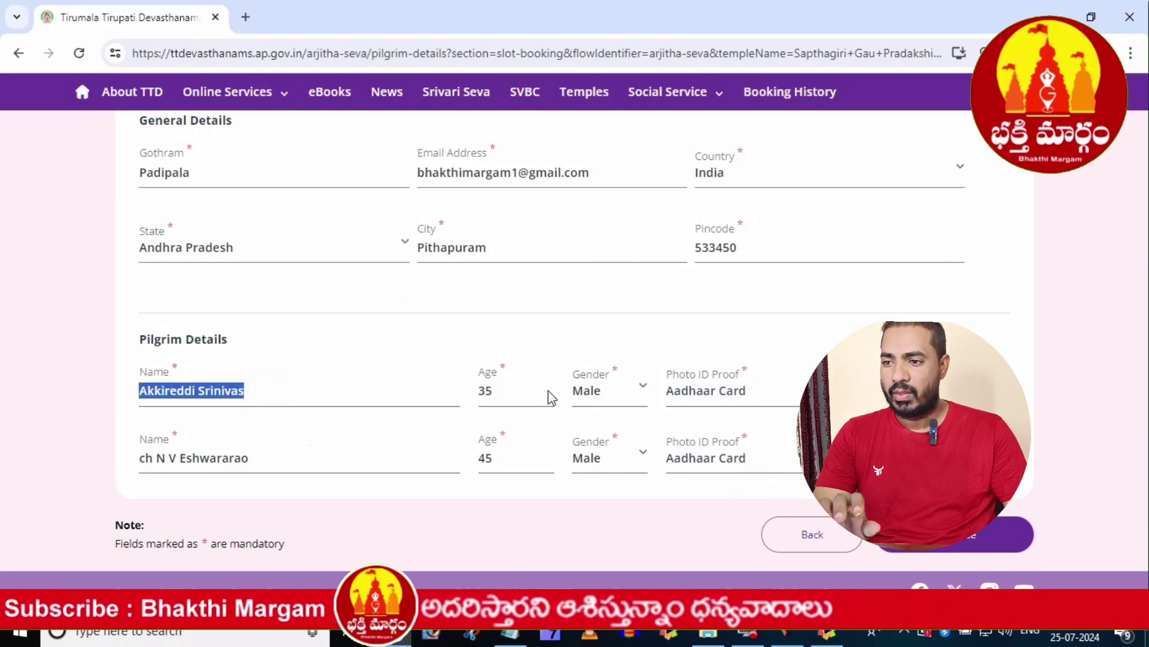
double_click(529, 390)
double_click(615, 392)
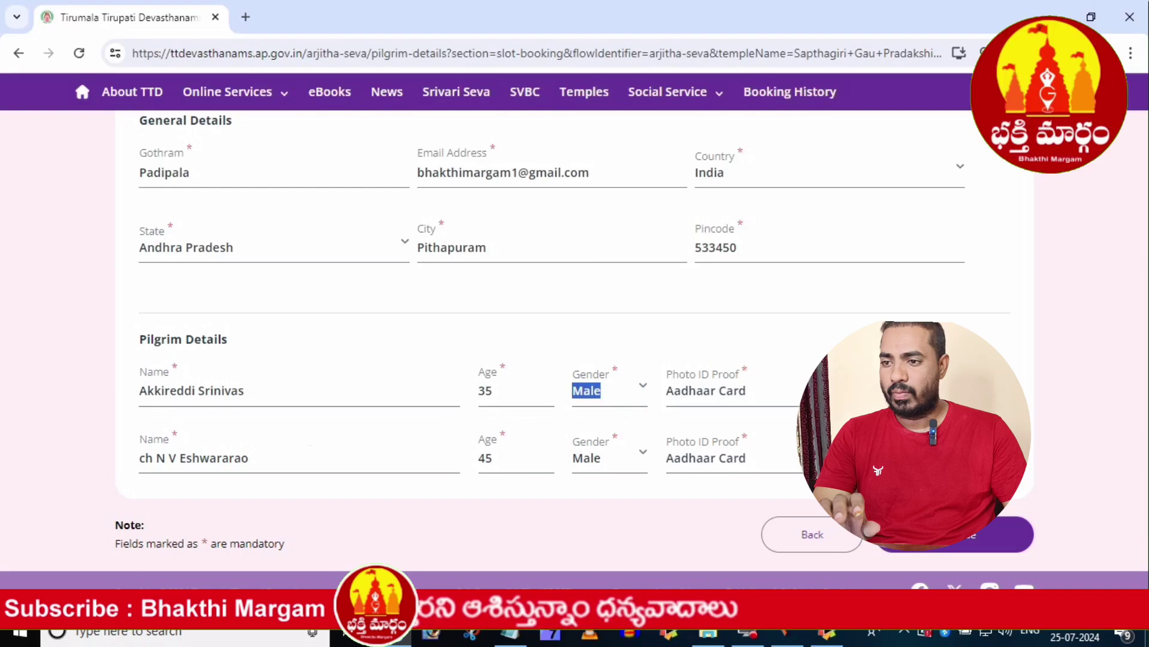
left_click_drag(785, 400, 630, 406)
left_click(899, 393)
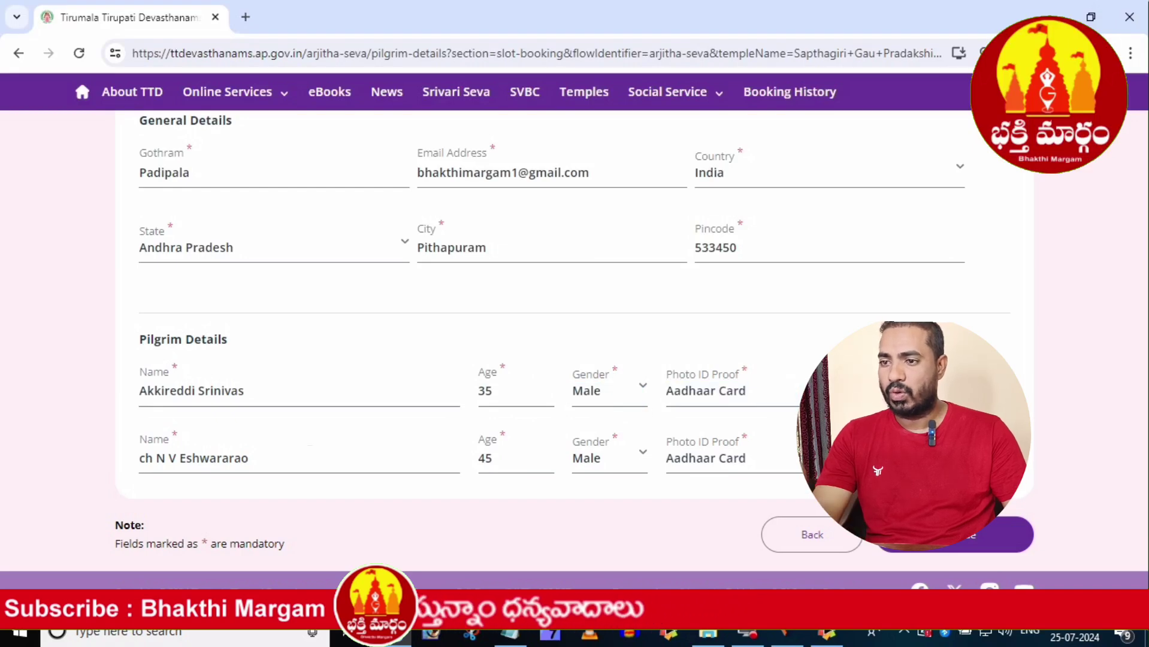
left_click_drag(322, 473, 120, 469)
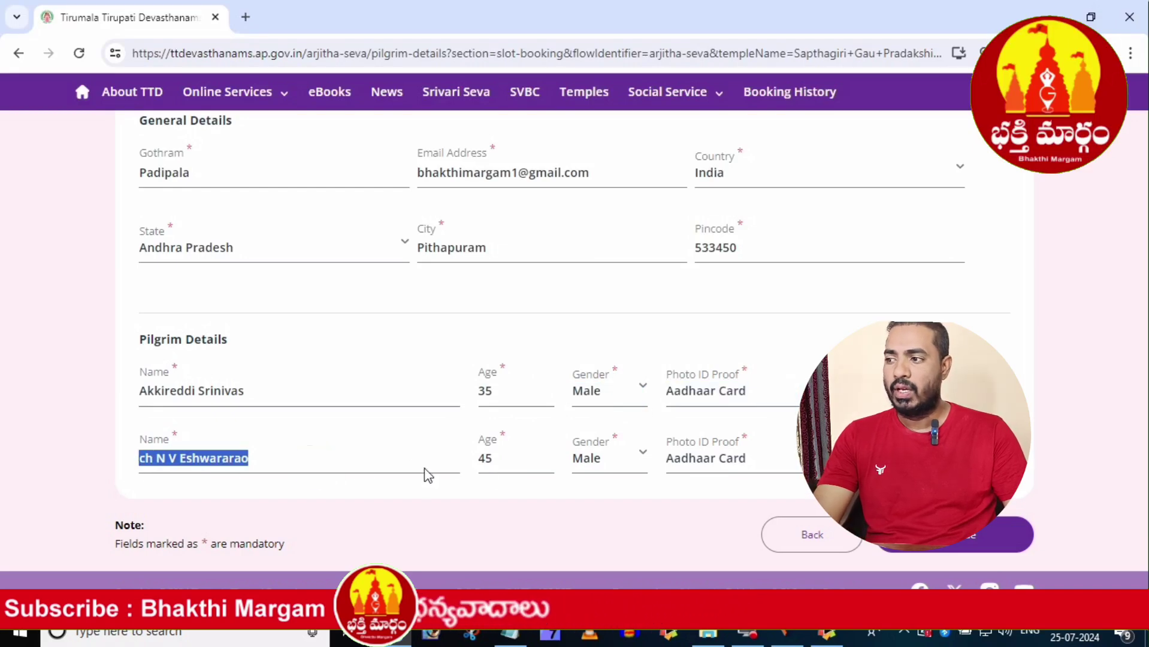
double_click(502, 465)
double_click(617, 467)
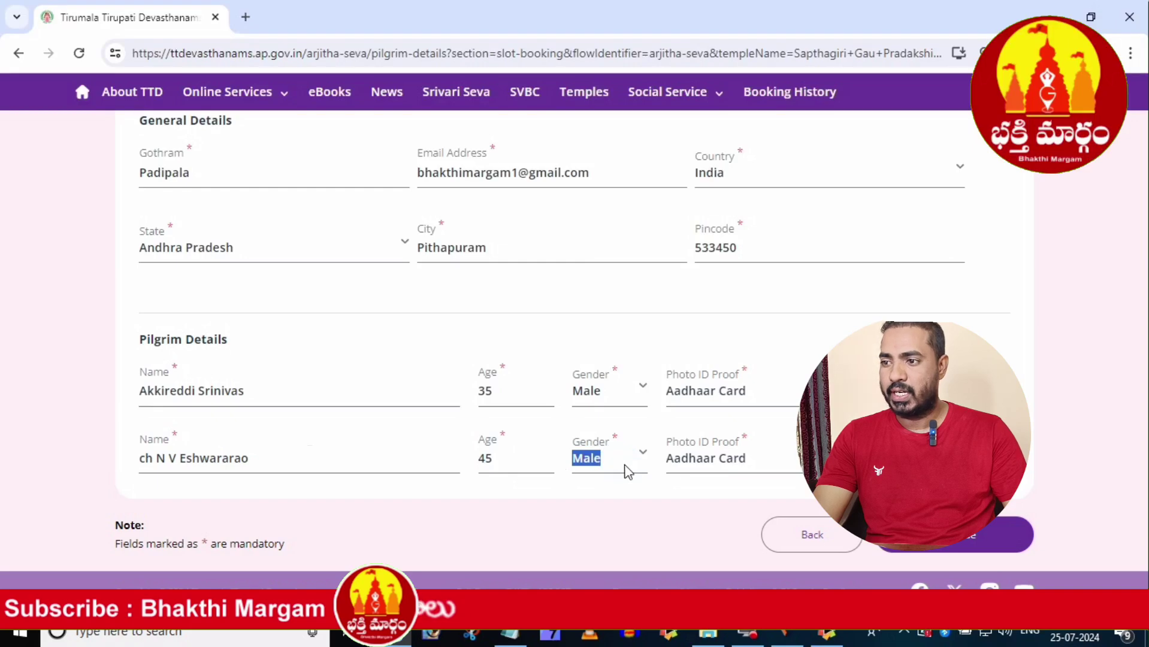
left_click_drag(761, 470, 647, 468)
left_click(899, 466)
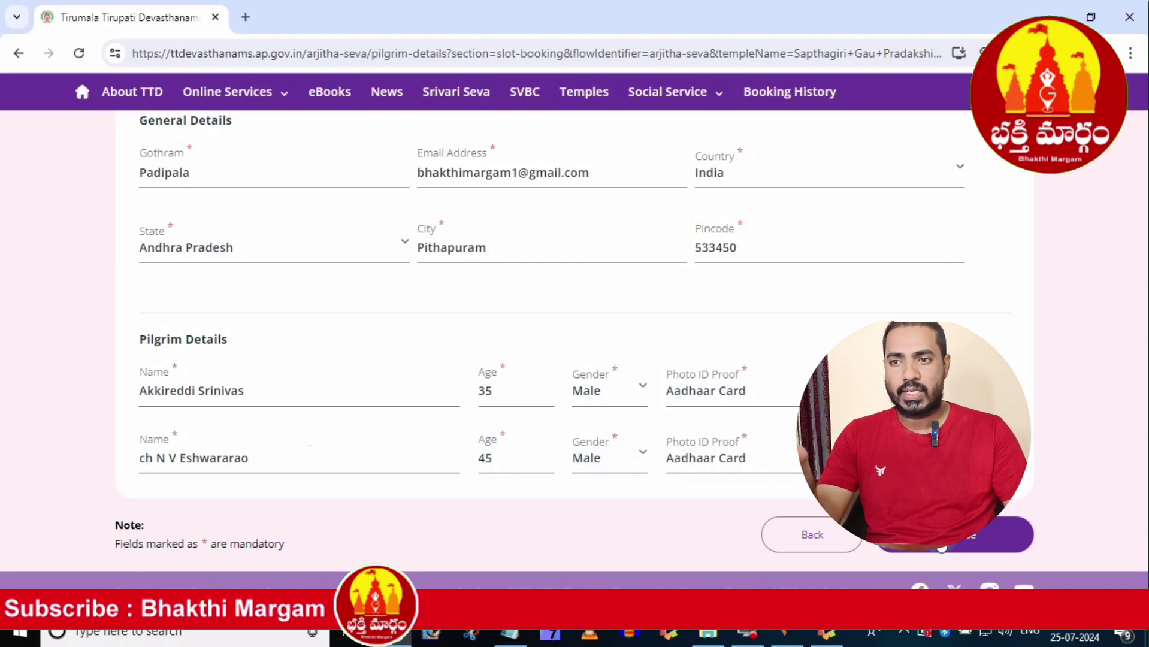
- Submit the pilgrim details, check the Review Details page, and continue to the ₹1600 payment gateway
left_click(942, 542)
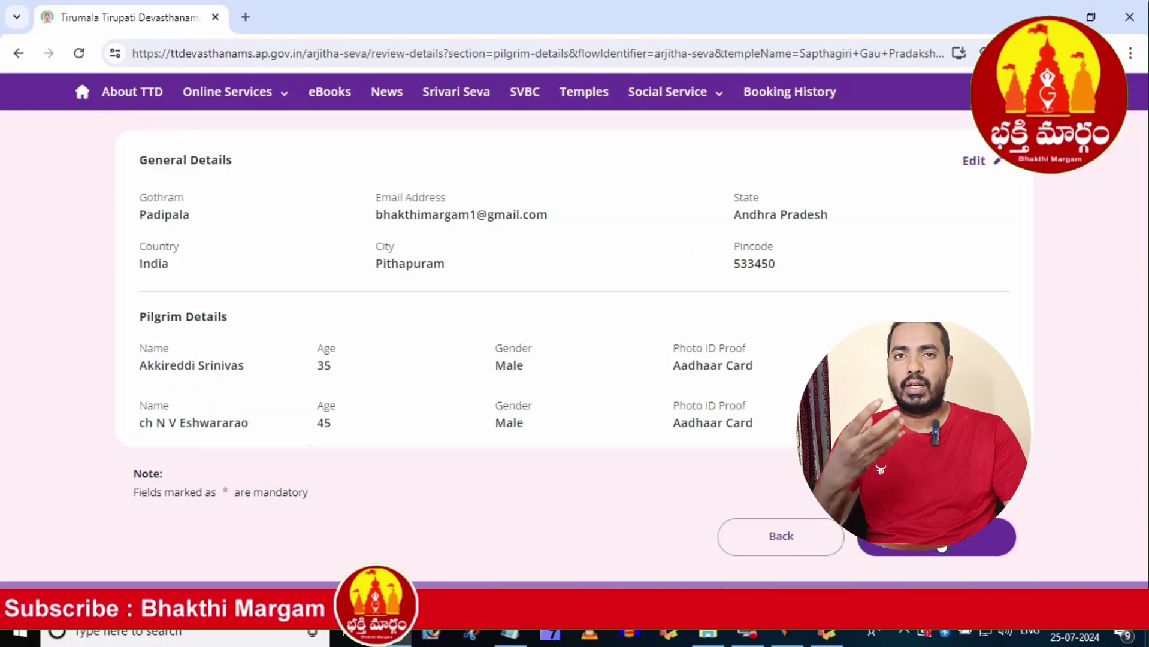
left_click(131, 217)
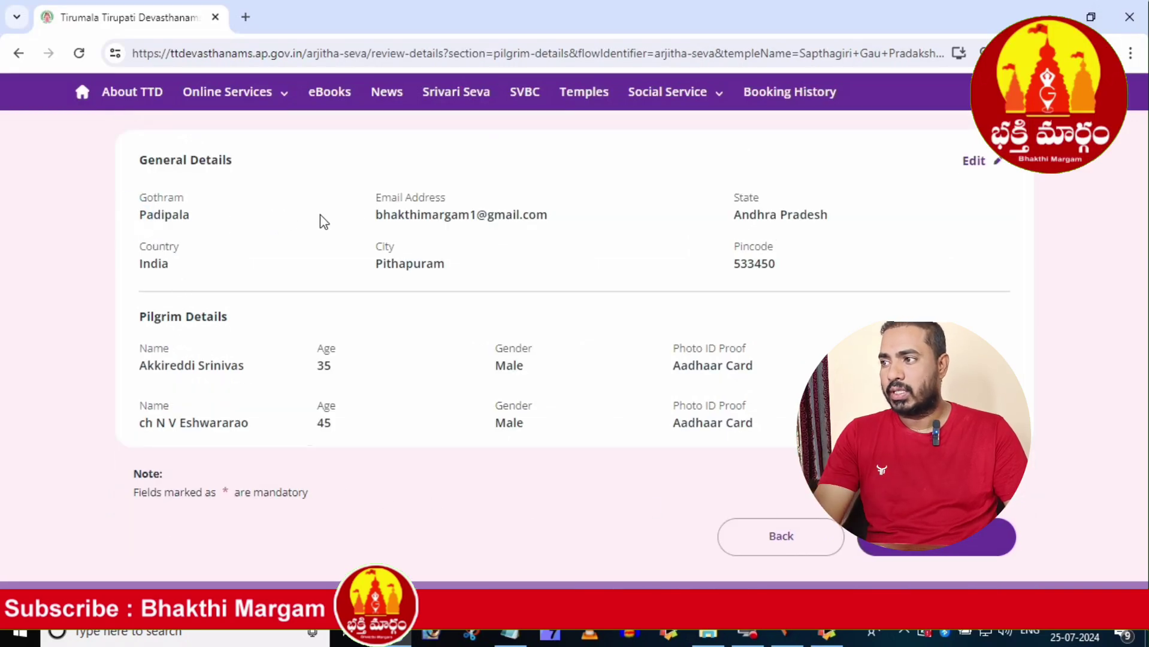
left_click(364, 220)
left_click(714, 218)
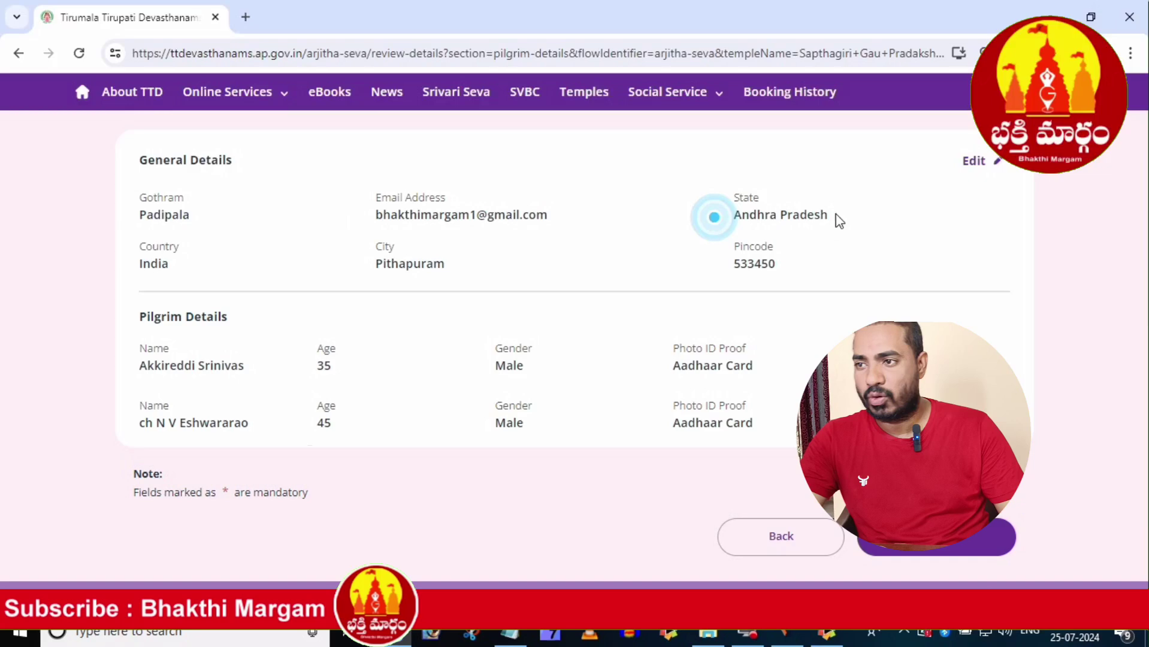
left_click(779, 269)
left_click(449, 264)
left_click(220, 341)
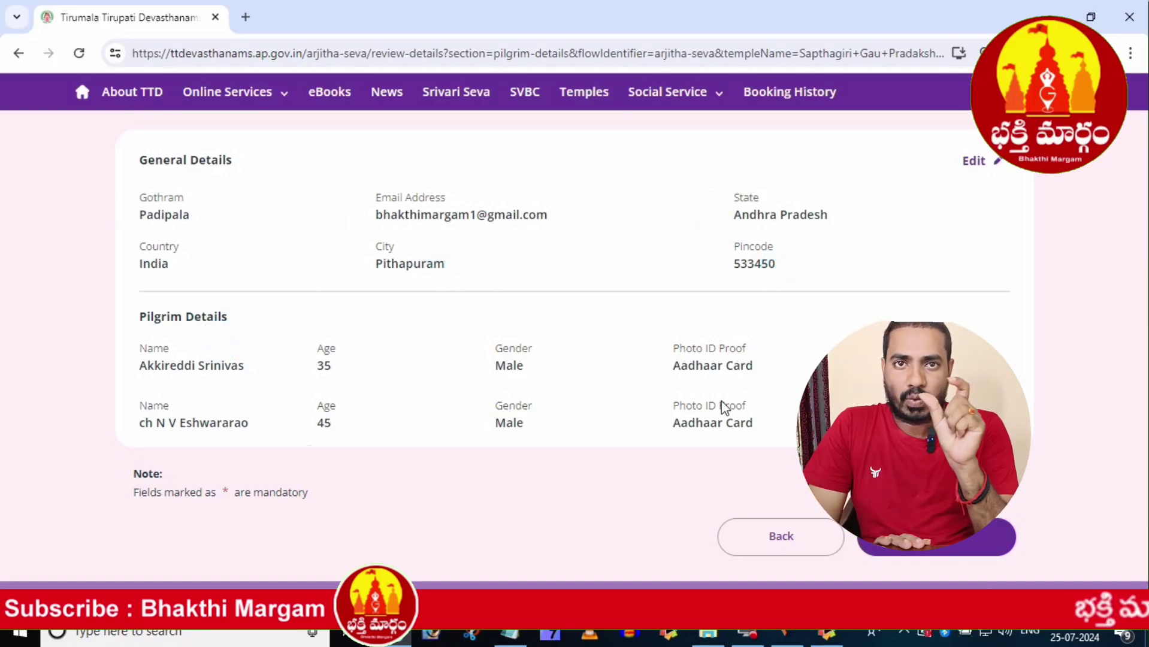
left_click(275, 225)
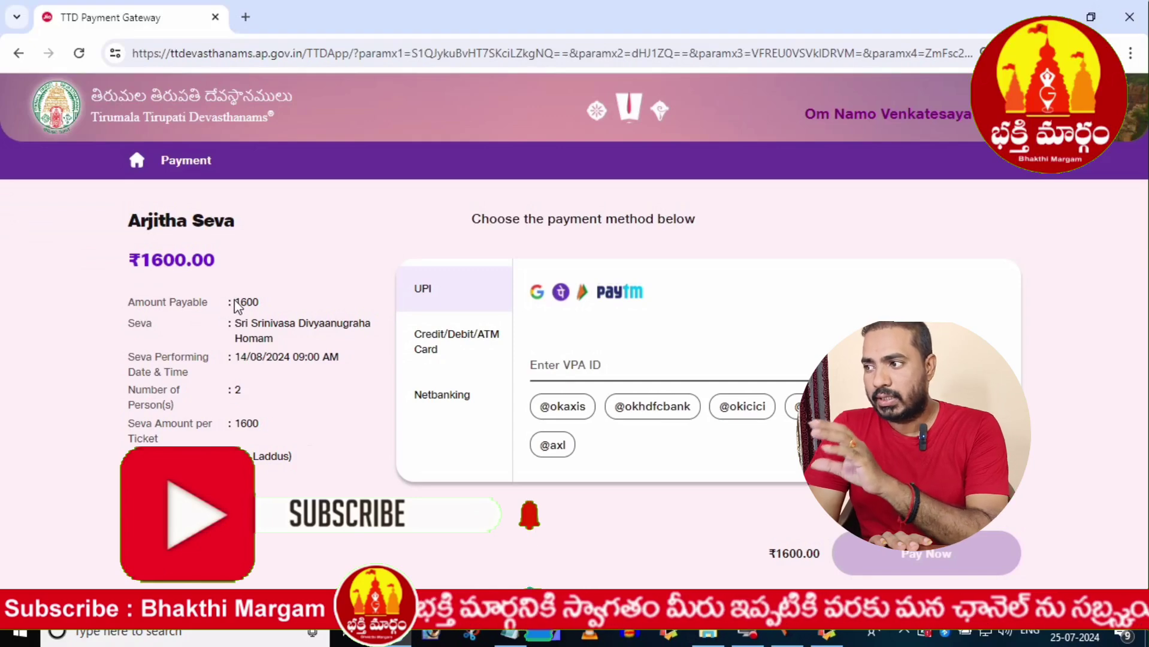
left_click_drag(232, 302, 339, 358)
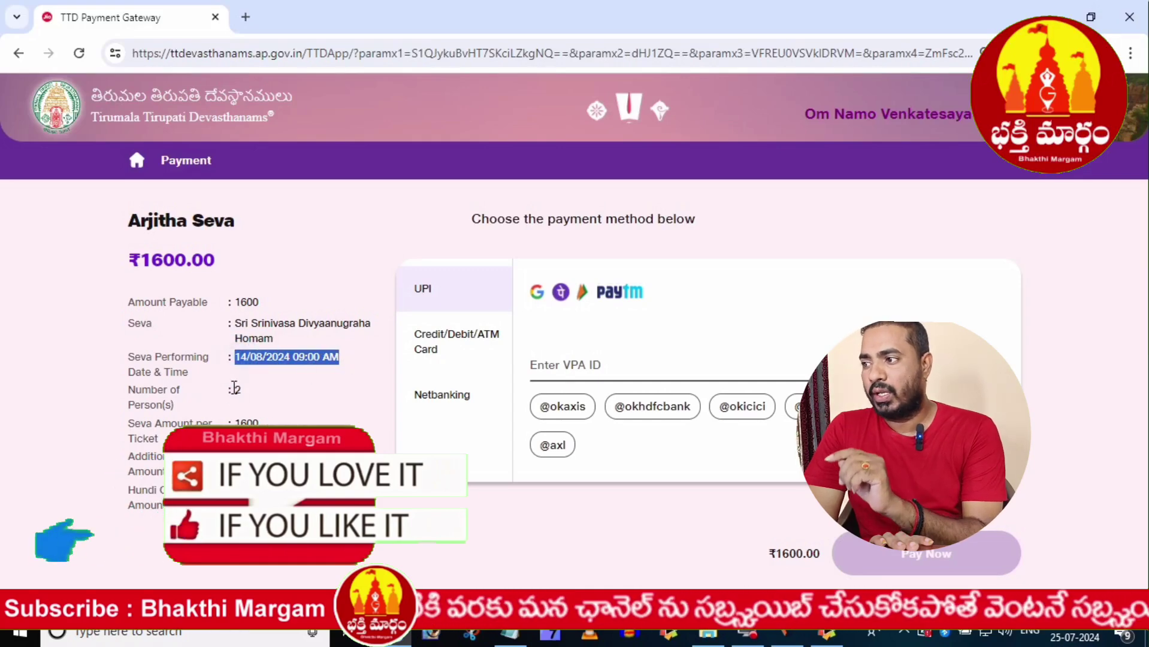
left_click_drag(235, 389, 297, 457)
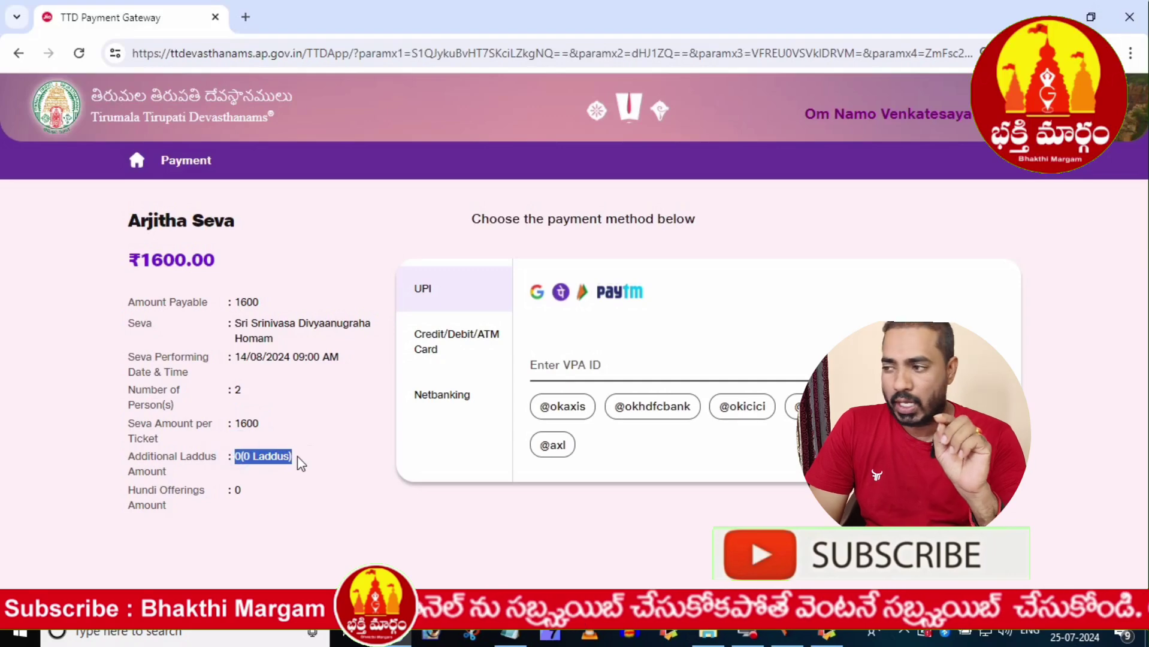
left_click_drag(235, 491, 252, 493)
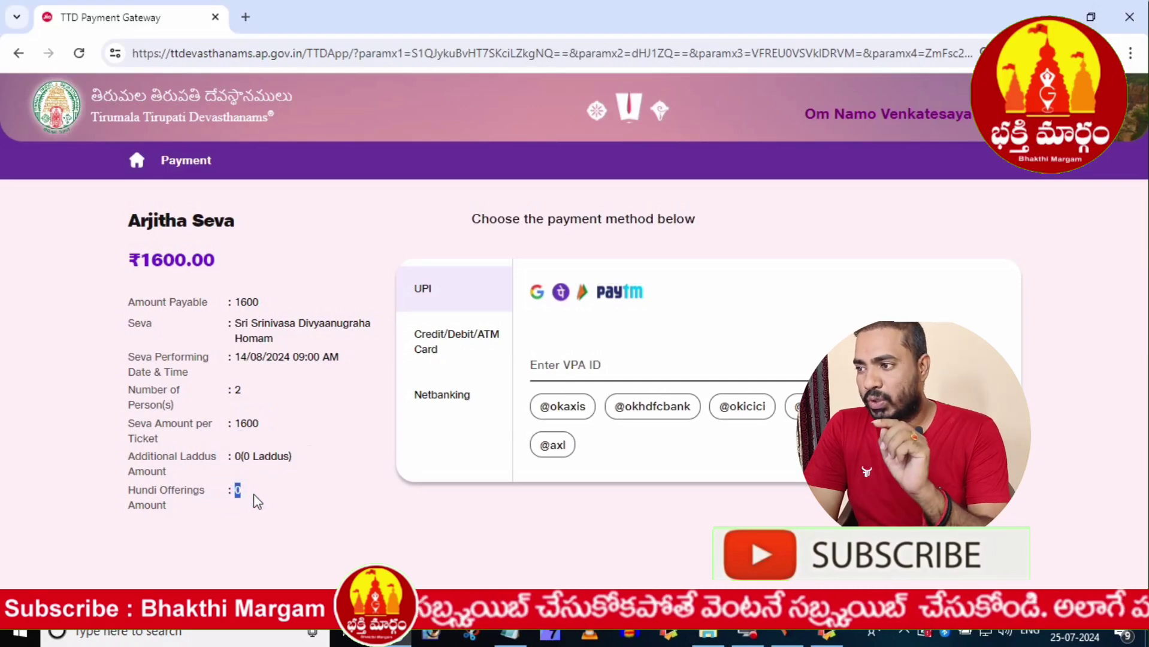
left_click(266, 493)
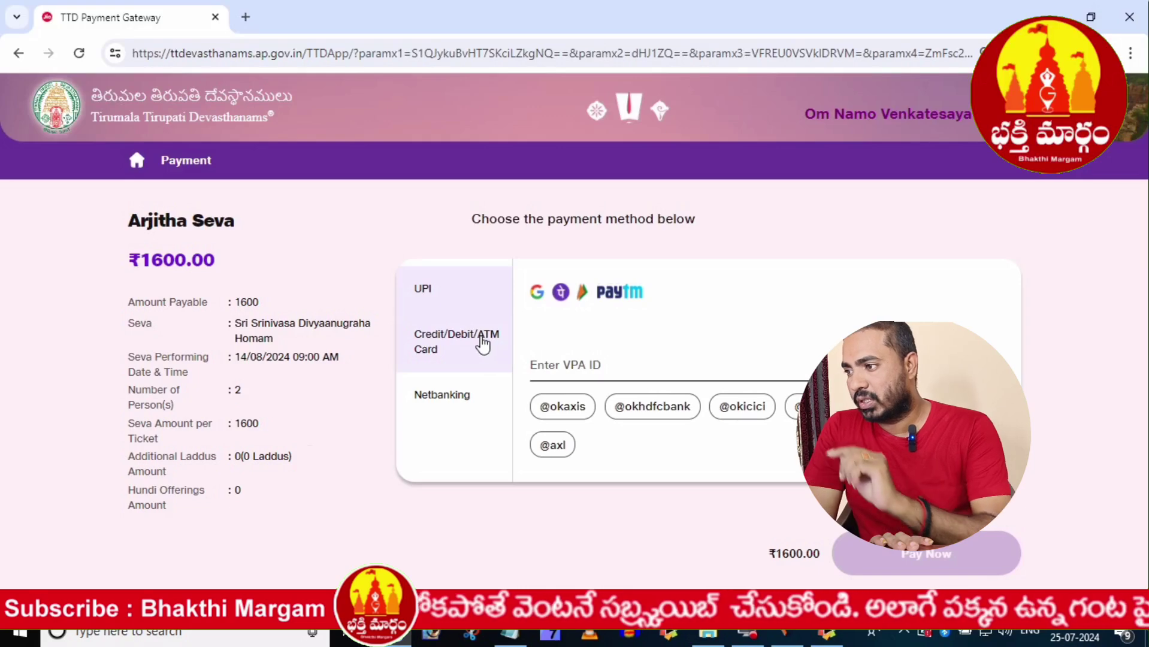
left_click(483, 346)
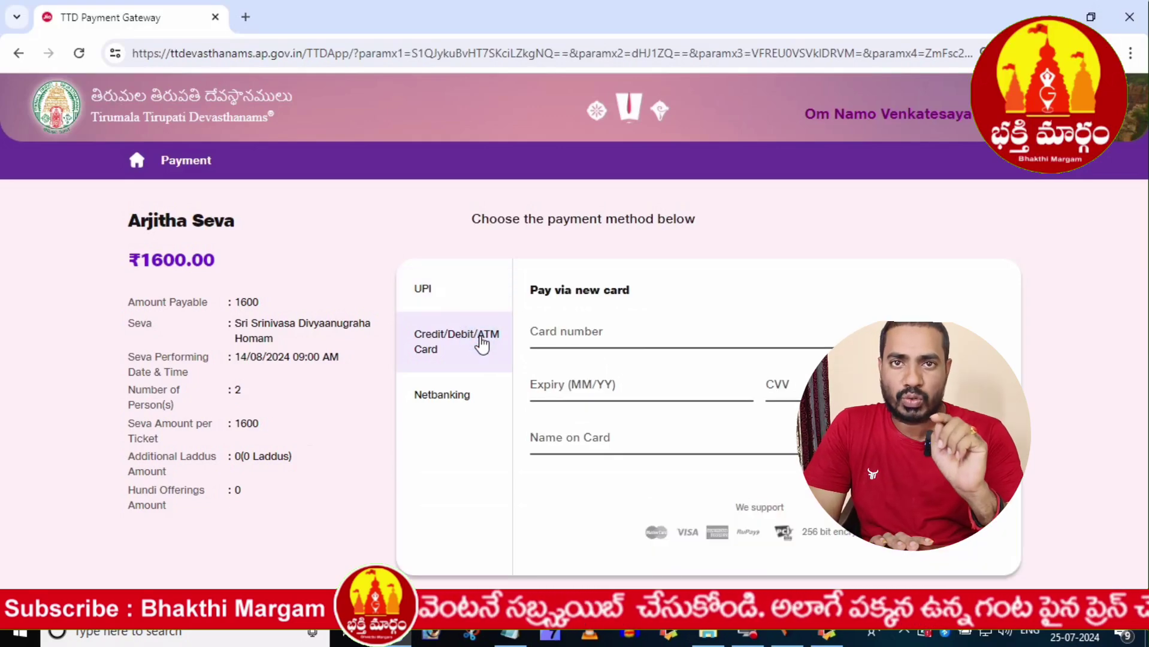
left_click(469, 397)
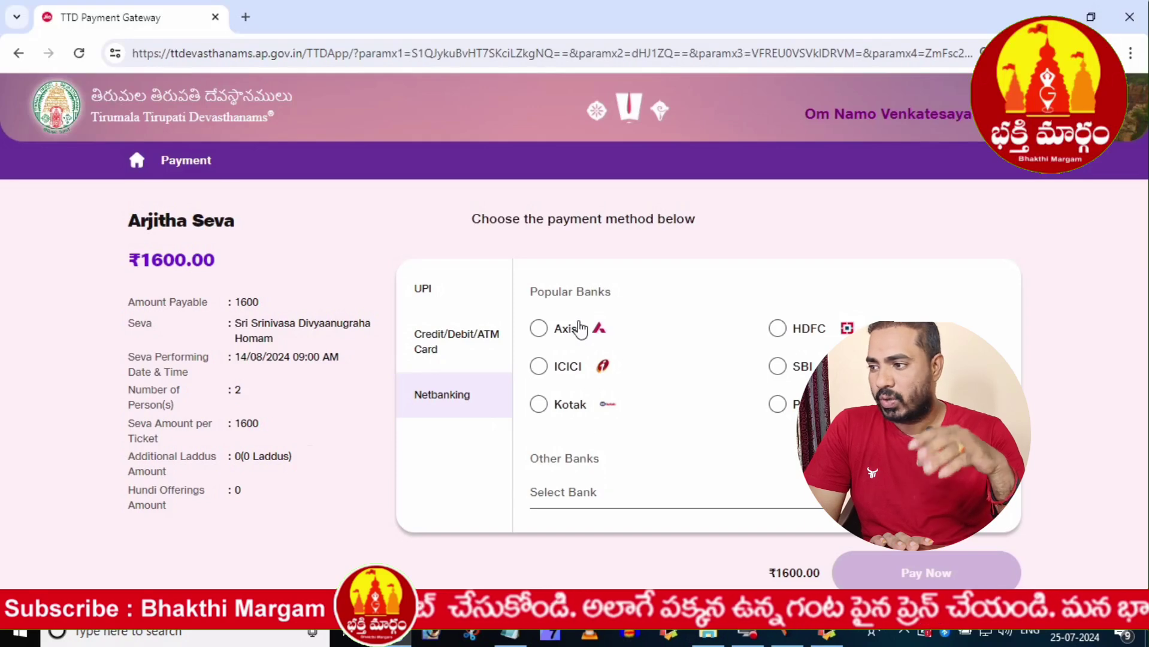
left_click(540, 328)
left_click(537, 366)
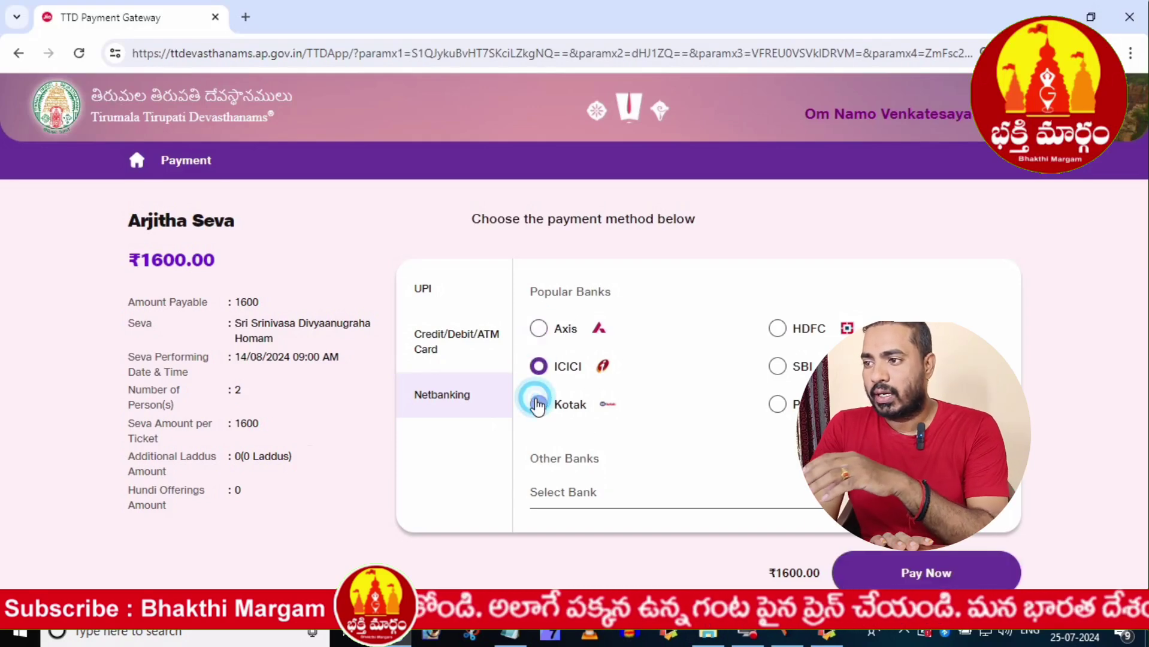
left_click(537, 405)
left_click(777, 366)
left_click(778, 328)
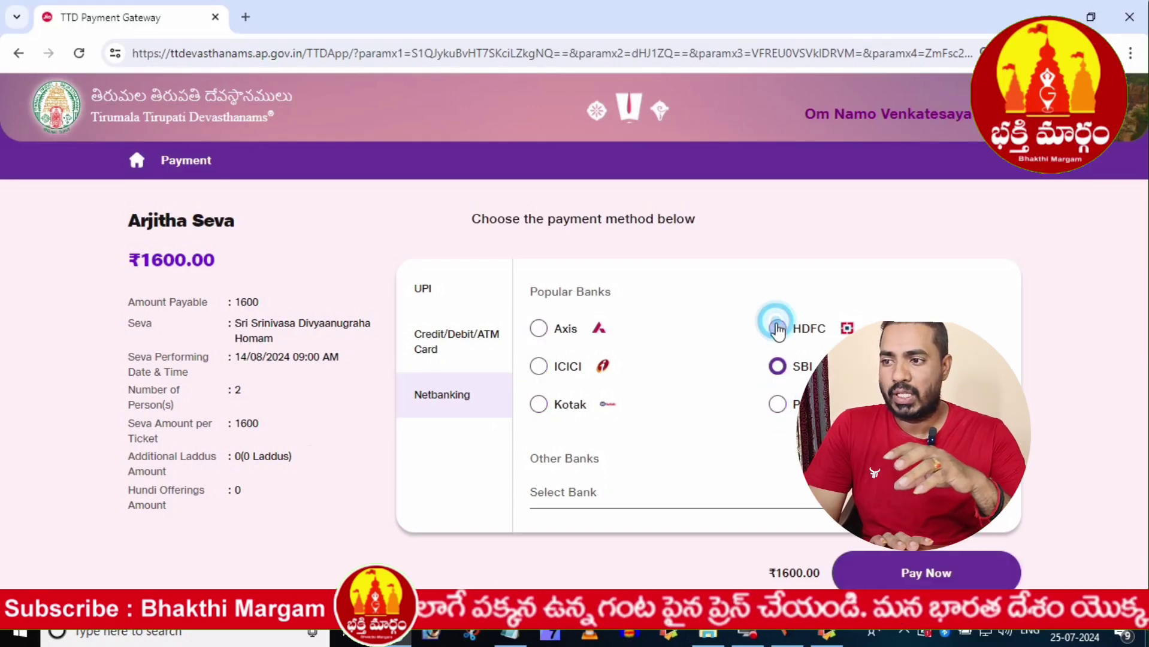
left_click(625, 500)
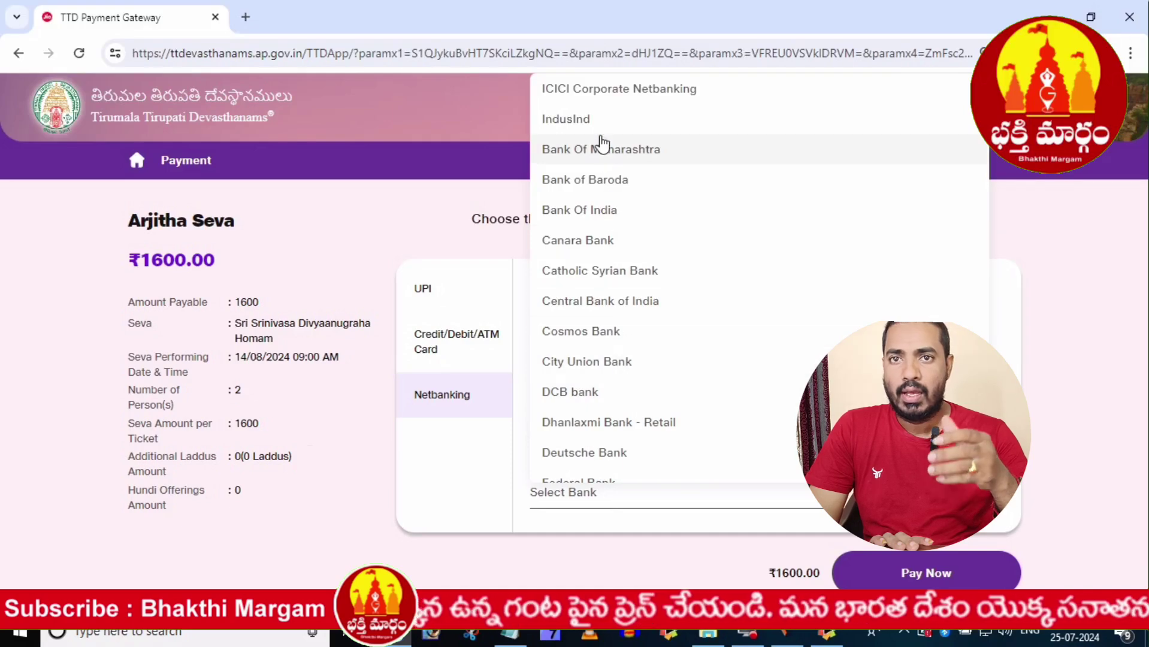
scroll(593, 179, "down", 3)
scroll(593, 203, "down", 8)
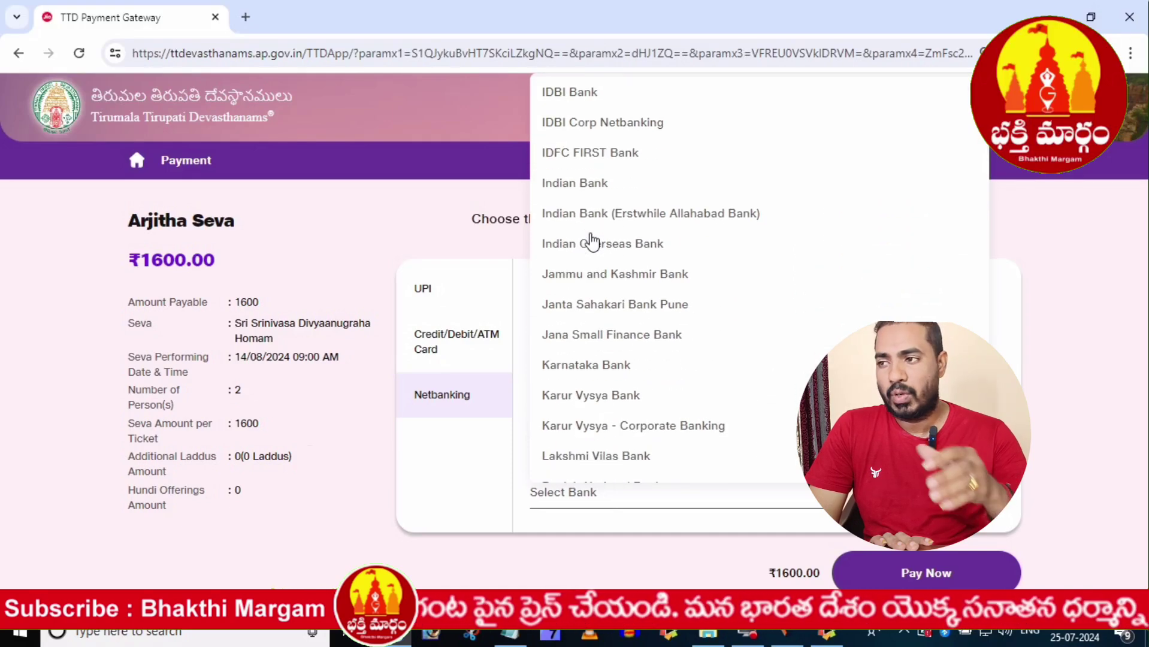
scroll(593, 273, "down", 10)
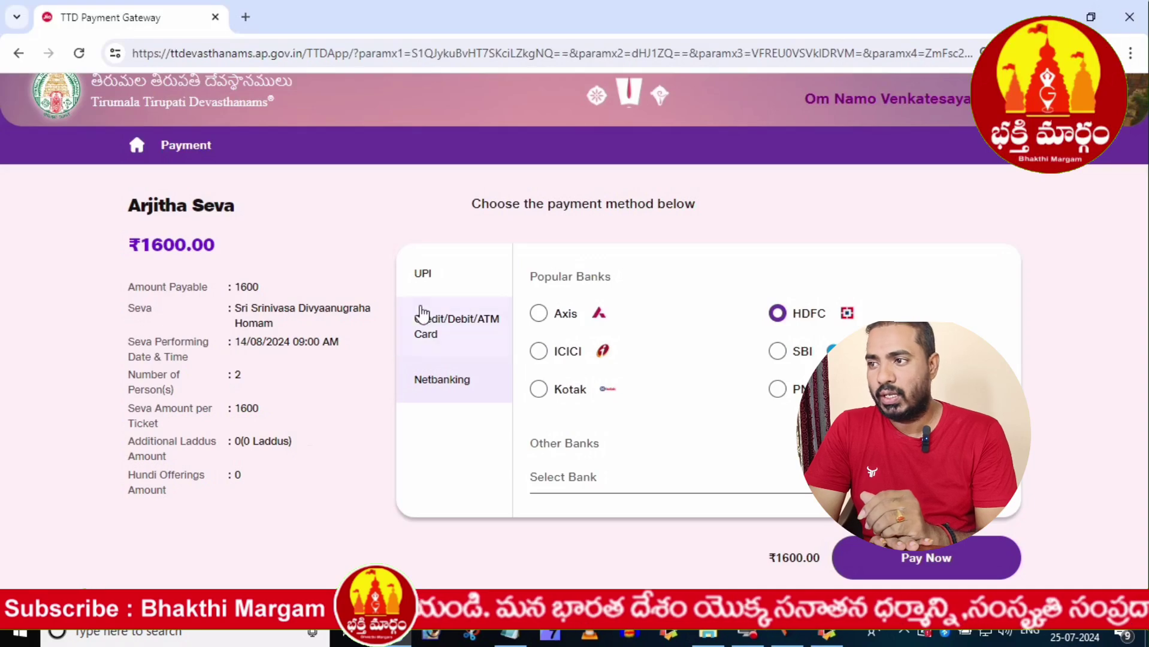
left_click(427, 279)
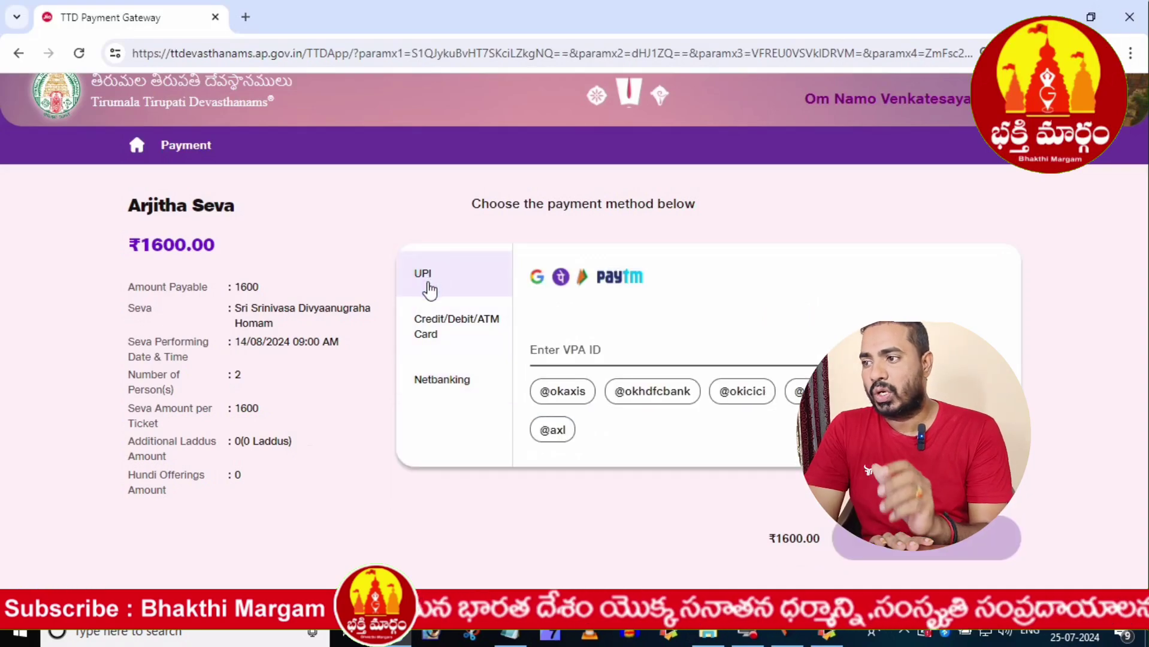
- Highlight the ₹1600.00 total and the seva details summary, then go back from the payment page
left_click(325, 502)
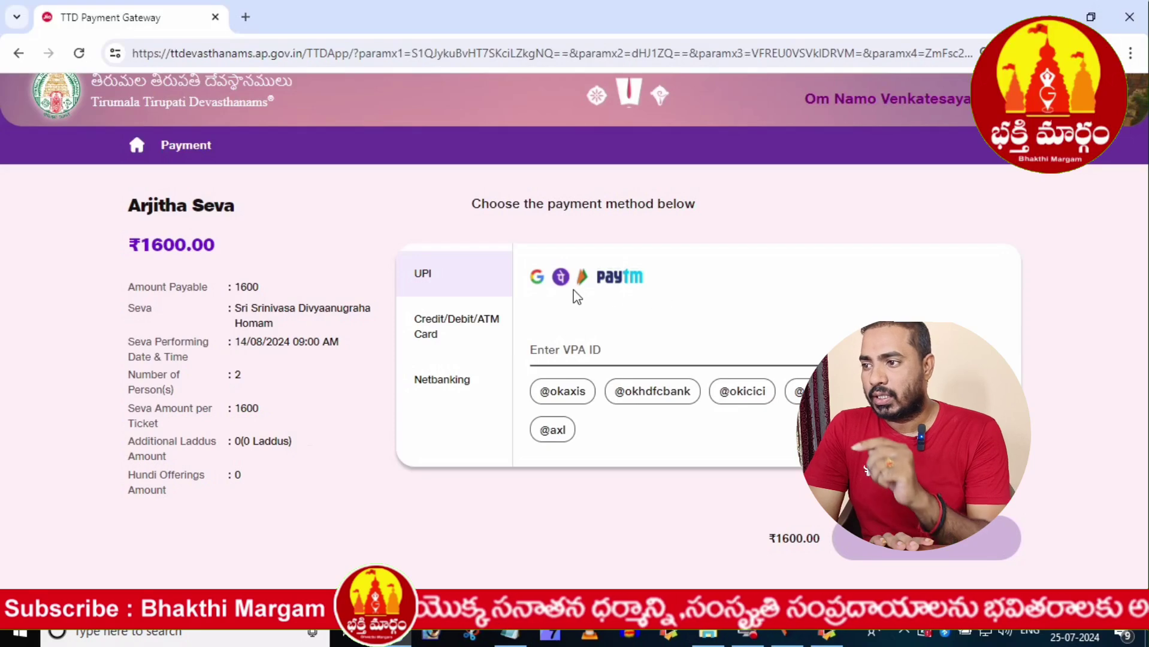
mouse_move(213, 246)
left_mouse_down()
mouse_move(129, 247)
mouse_move(232, 252)
mouse_move(136, 244)
mouse_move(217, 248)
mouse_move(106, 257)
mouse_move(221, 254)
left_mouse_up()
left_click(122, 258)
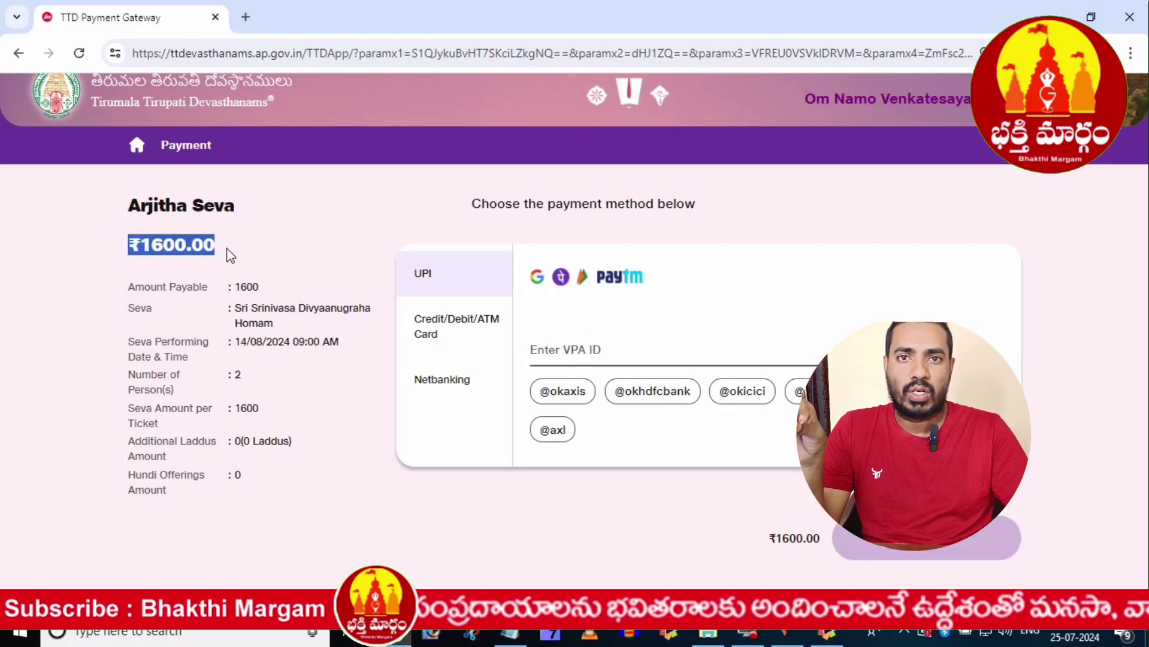
left_click_drag(227, 255, 312, 485)
left_click(311, 485)
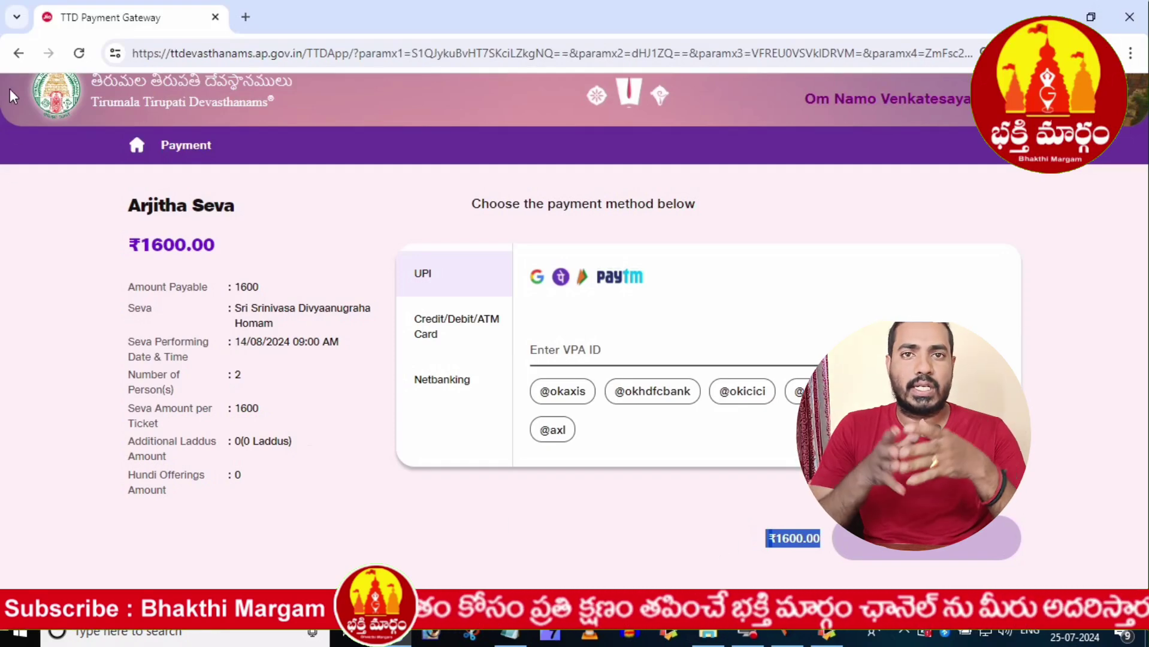
left_click(18, 57)
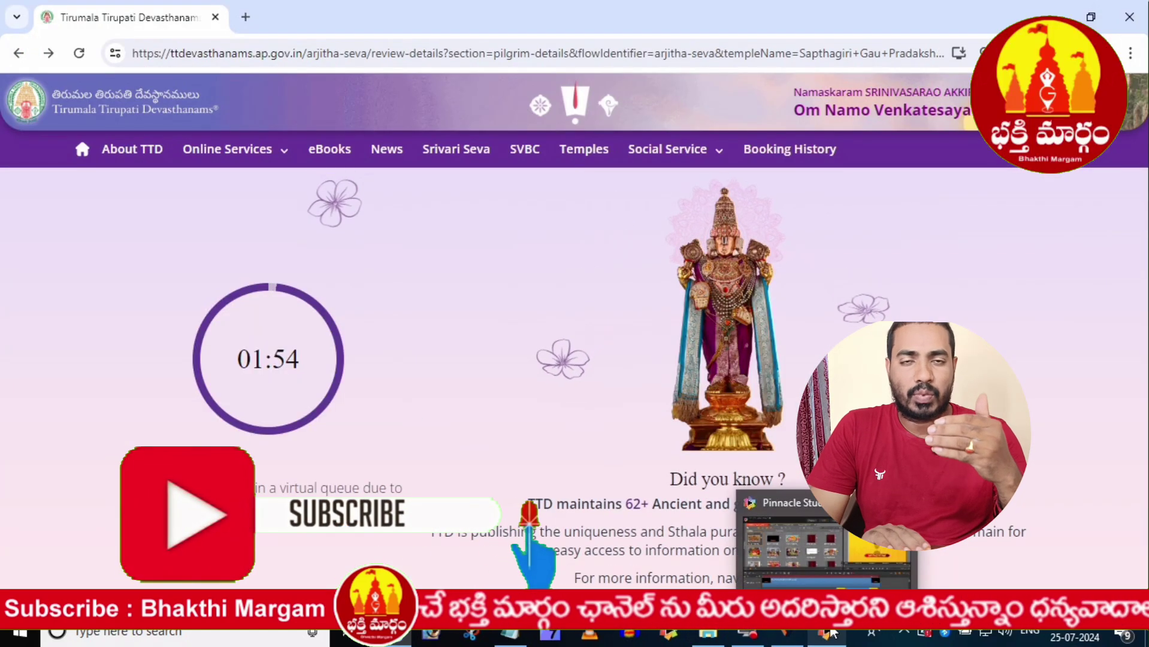
- Wait out the virtual queue and scroll the home dashboard to Pilgrim Services
mouse_move(747, 643)
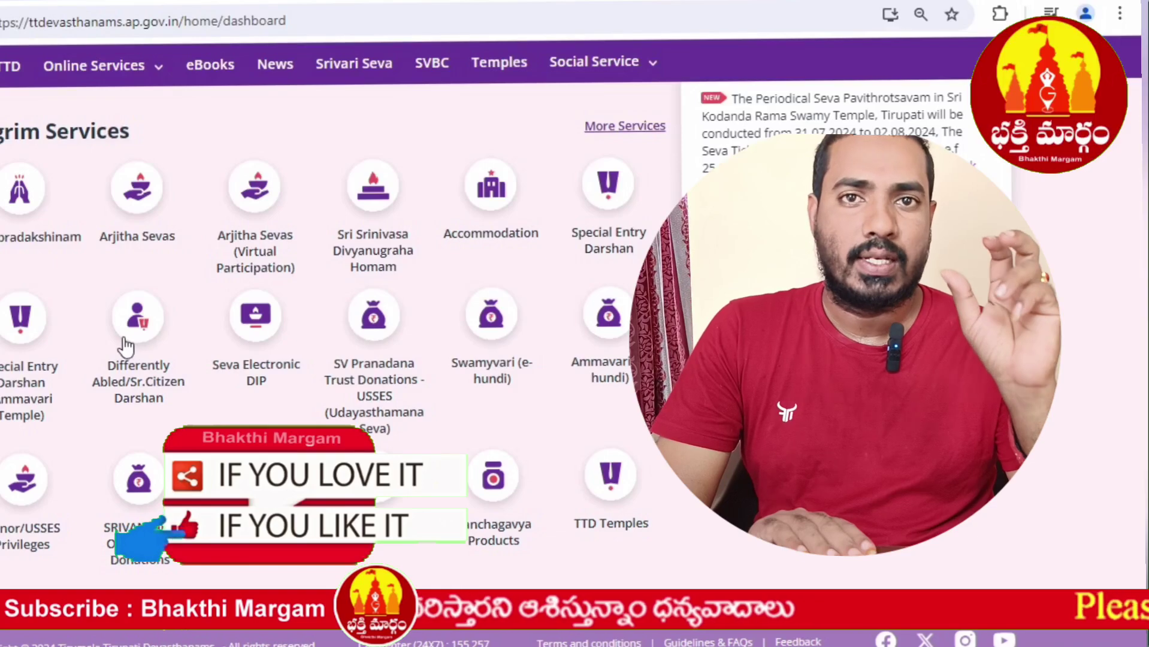
scroll(124, 346, "up", 6)
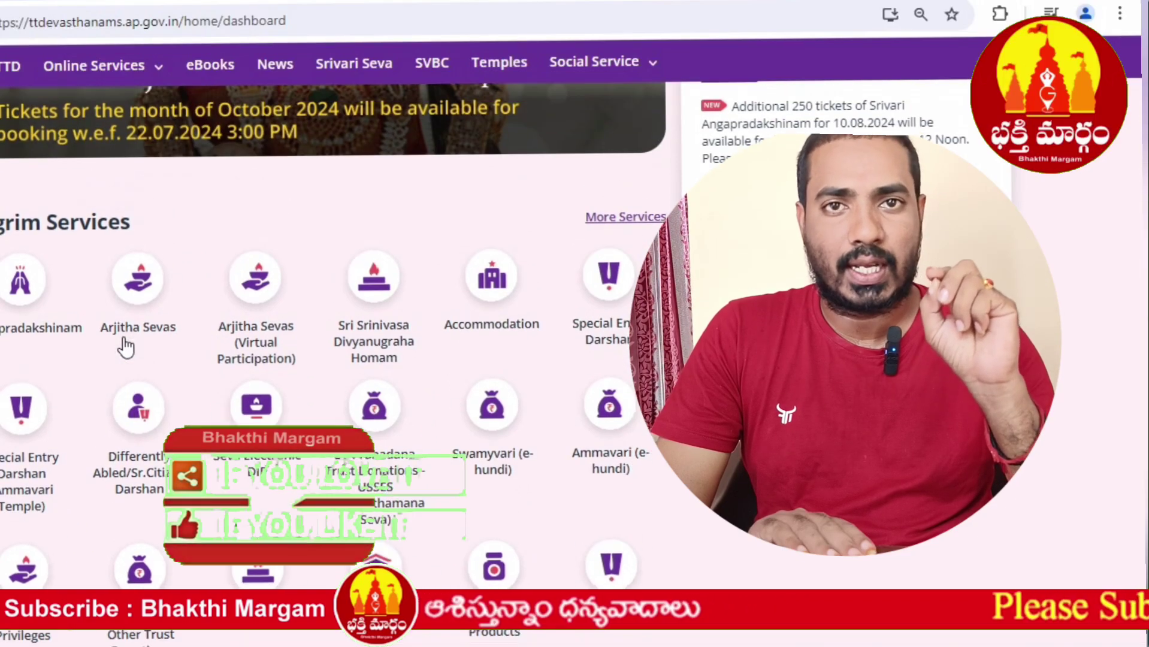